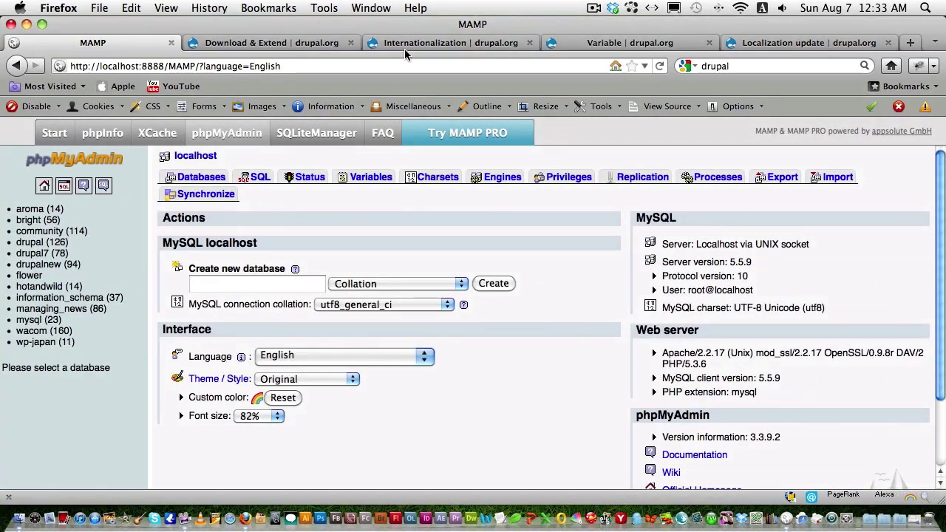
Step: Download the Drupal 7.7 core archive drupal-7.7.tar.gz from the Drupal core project page
click(309, 44)
scroll(355, 226, down, 2)
click(198, 294)
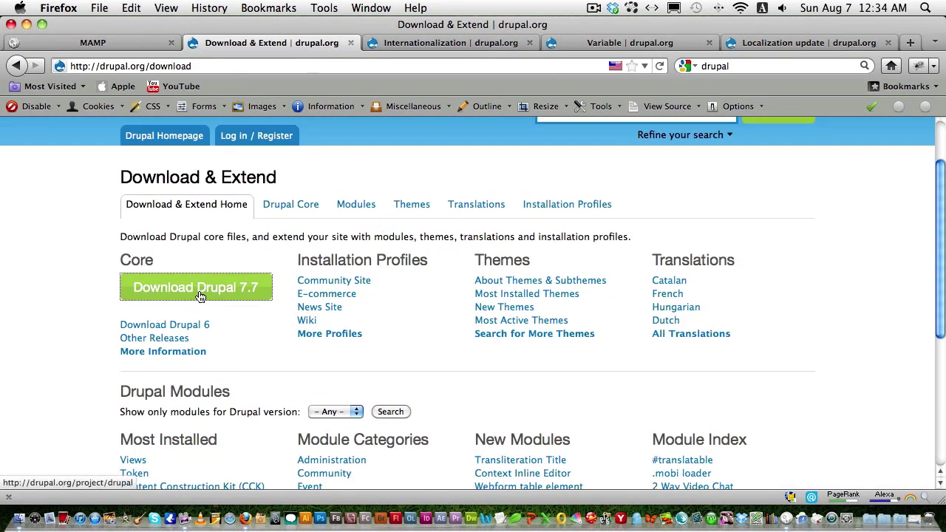
scroll(281, 318, down, 5)
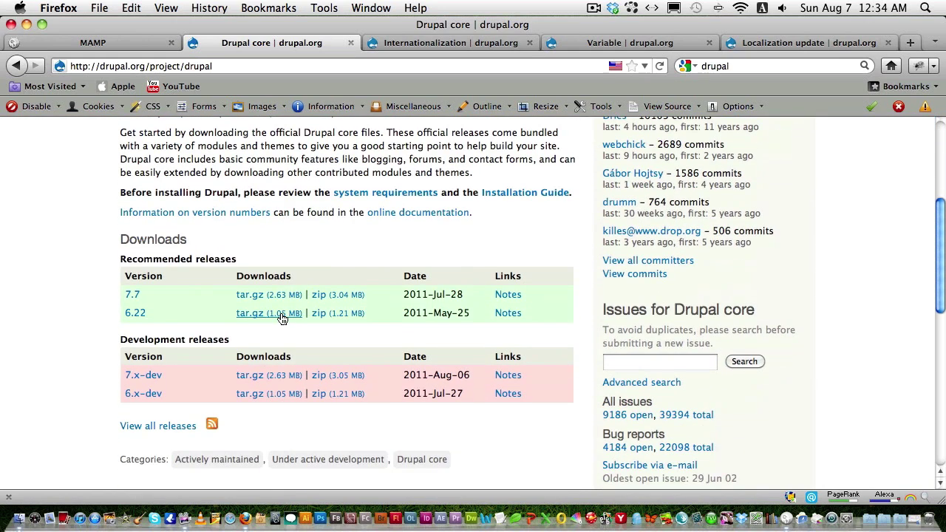
click(259, 296)
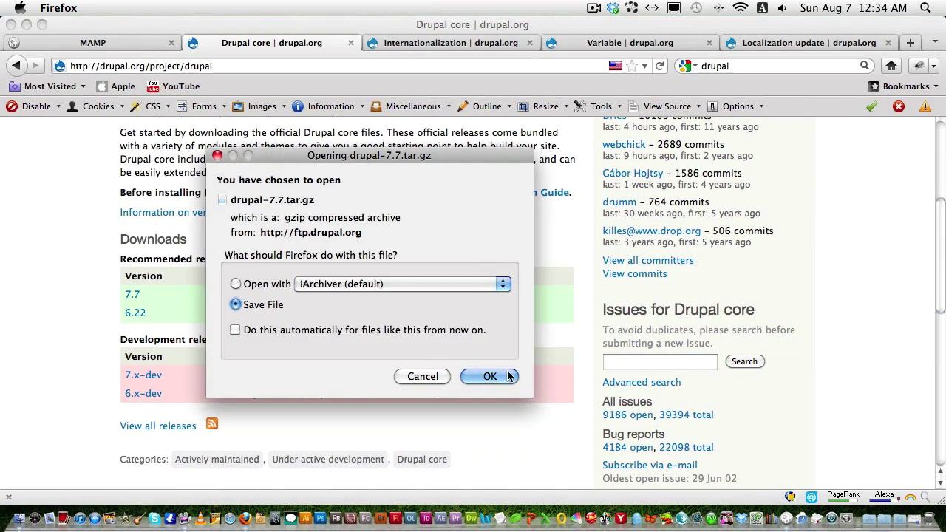
click(492, 376)
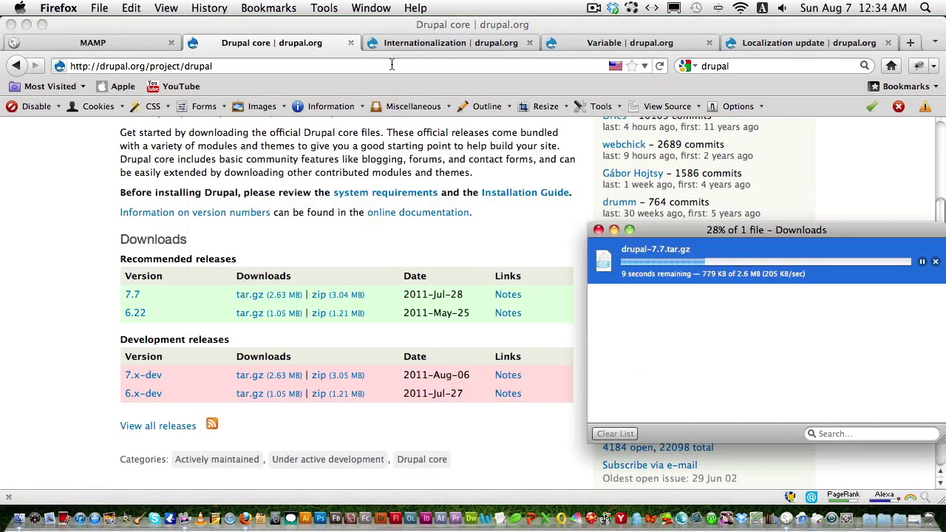
click(434, 44)
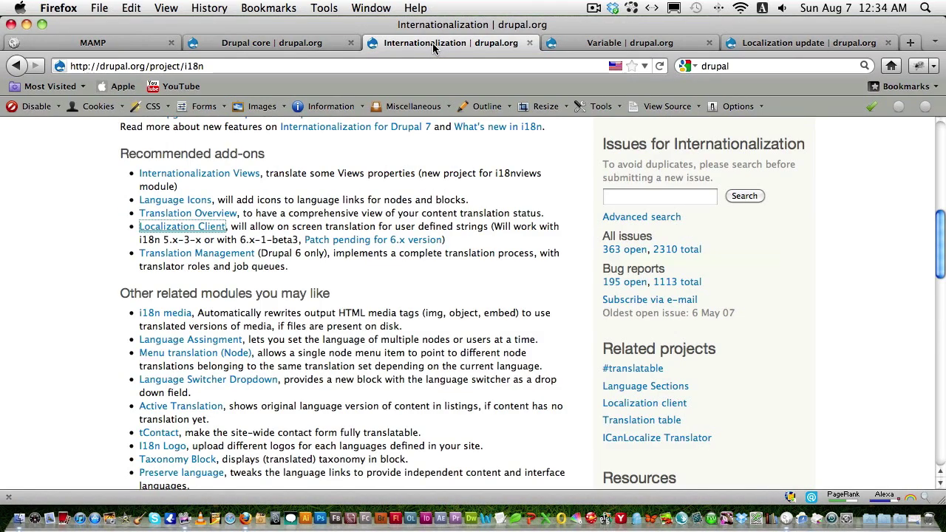
Step: Download the Internationalization 7.x-1.0-rc2 tar.gz archive (122.44 KB)
click(383, 198)
scroll(385, 198, down, 1)
scroll(386, 201, up, 5)
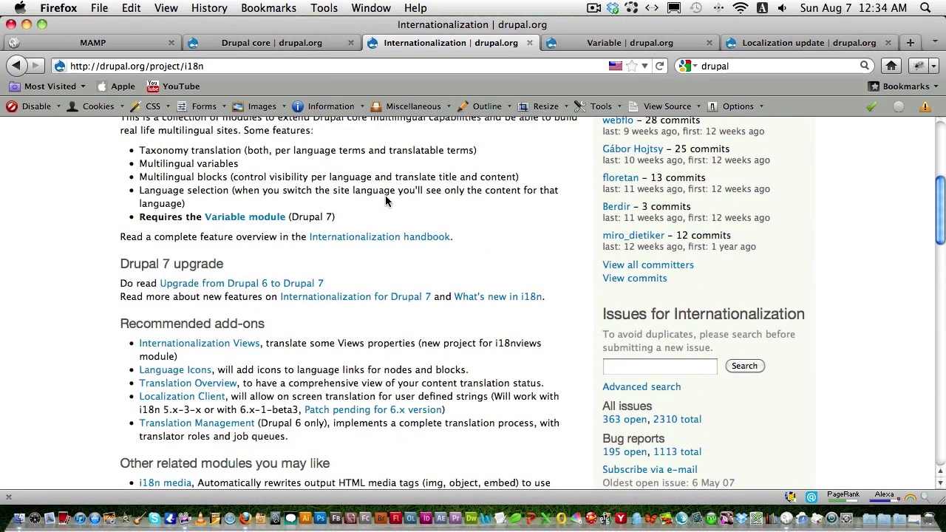
scroll(386, 201, up, 6)
scroll(386, 201, down, 15)
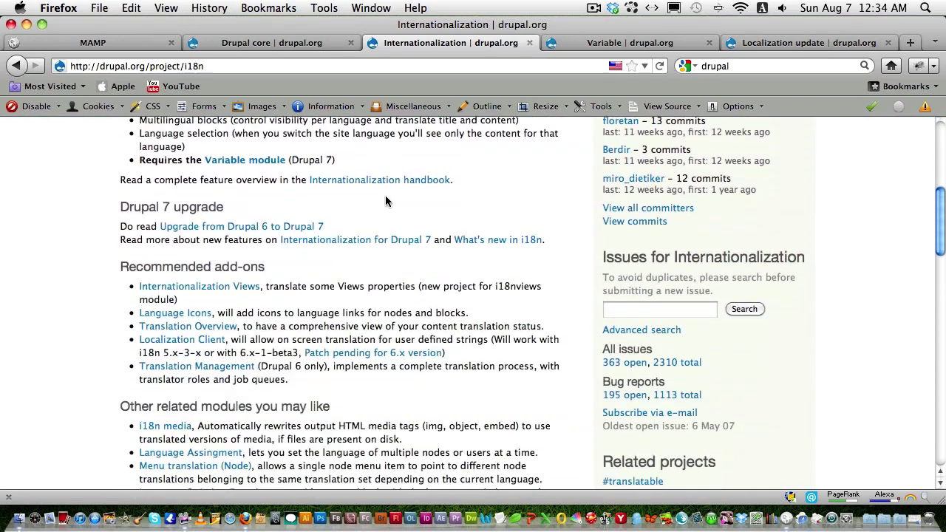
scroll(385, 201, down, 4)
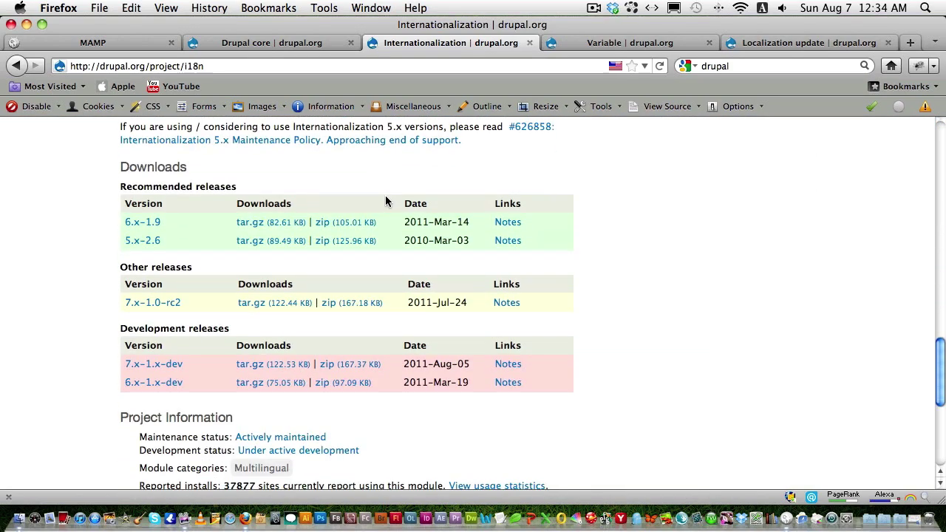
scroll(386, 203, up, 15)
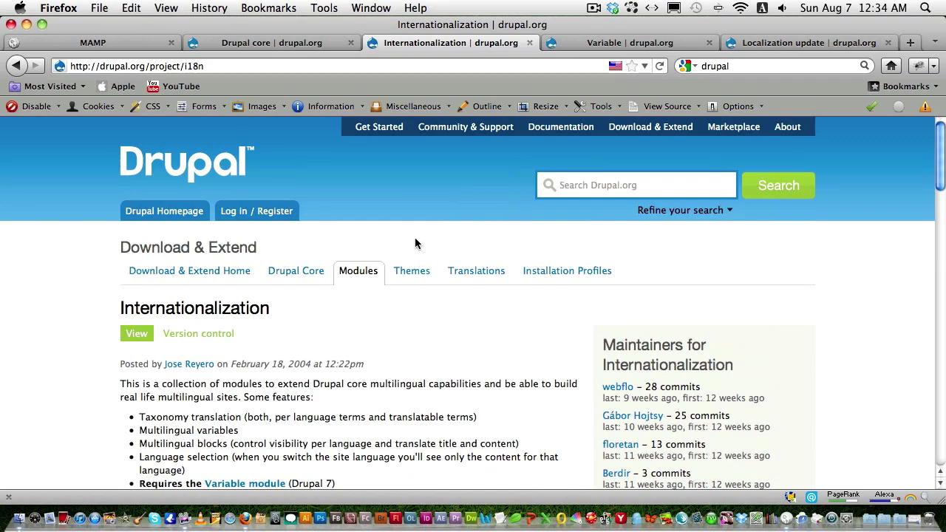
scroll(417, 245, down, 15)
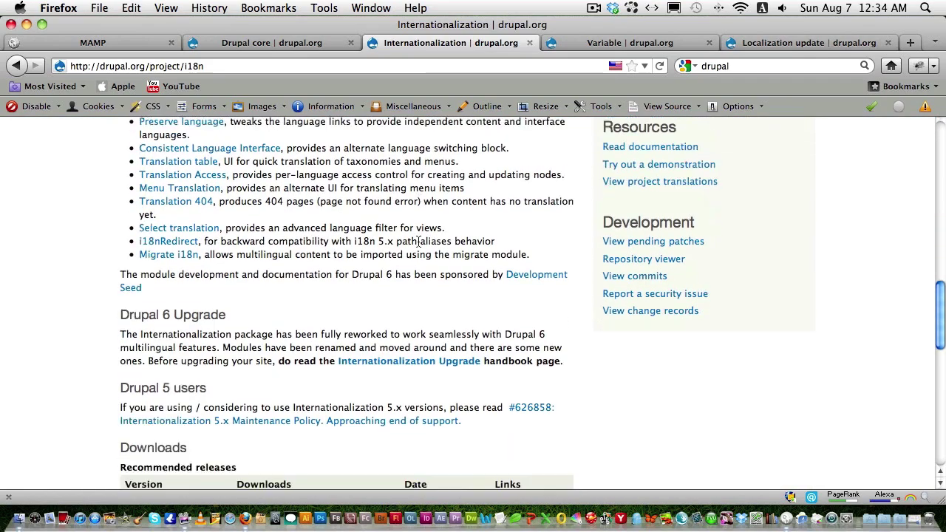
scroll(418, 245, up, 2)
scroll(418, 245, up, 1)
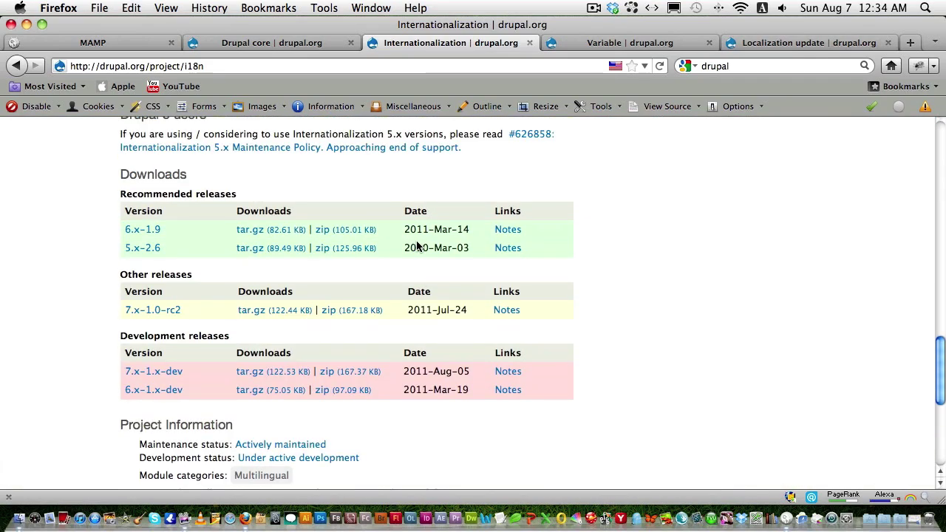
click(264, 315)
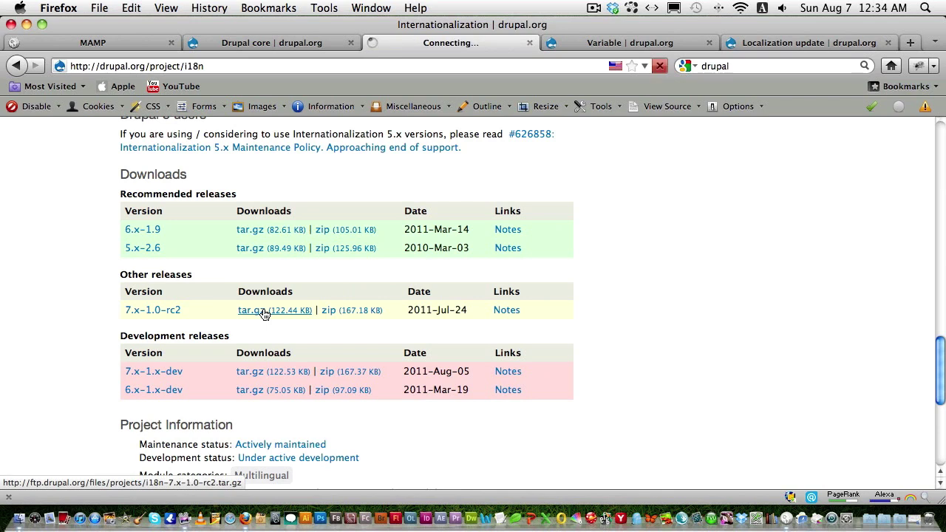
click(490, 377)
click(486, 380)
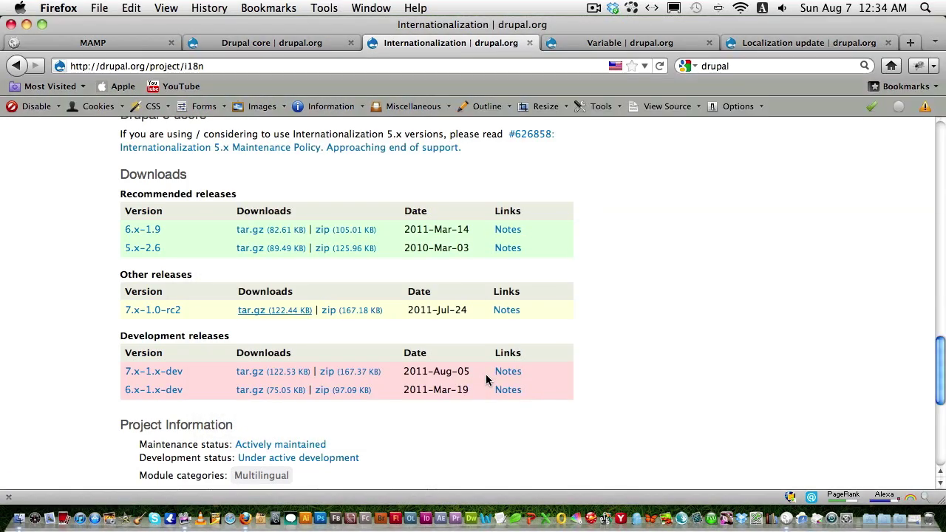
scroll(486, 380, up, 10)
Step: Close the finished project pages and download the Variable 7.x-1.0 tar.gz archive (28.43 KB)
click(529, 43)
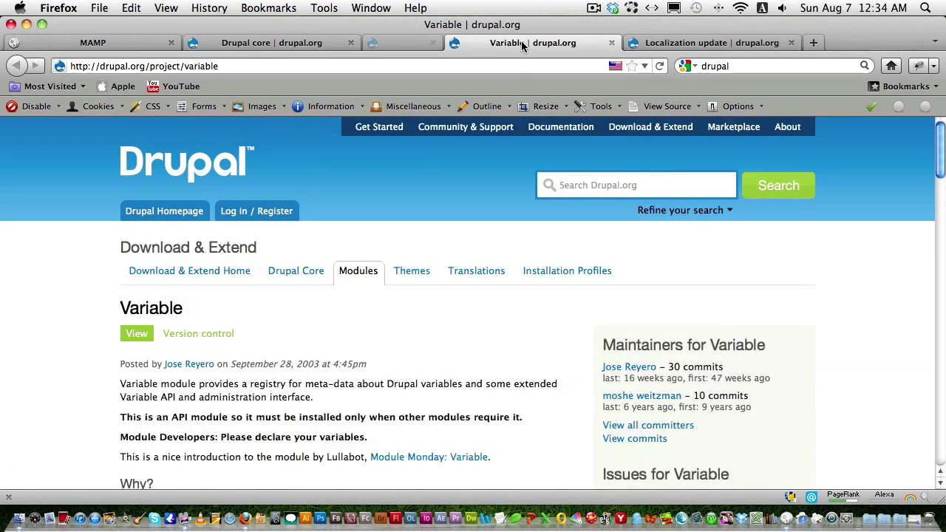
click(350, 43)
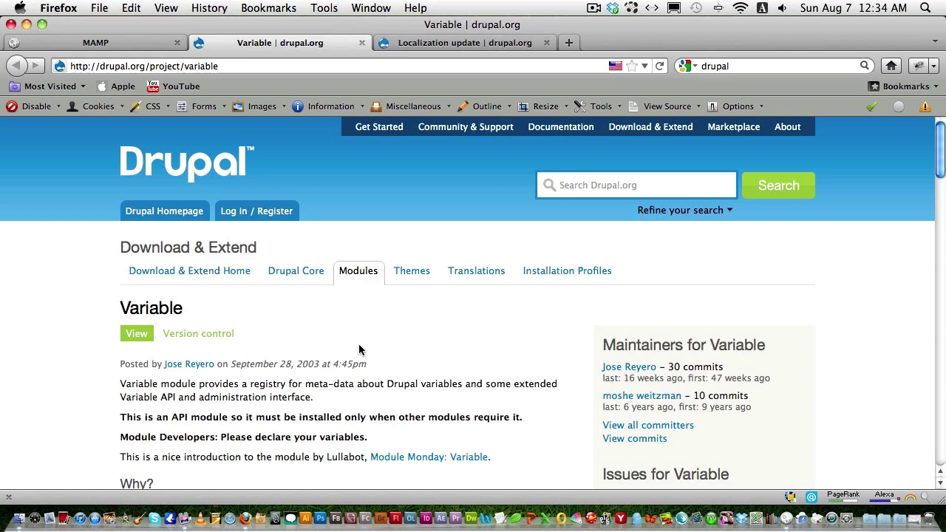
scroll(360, 348, down, 5)
scroll(360, 349, down, 20)
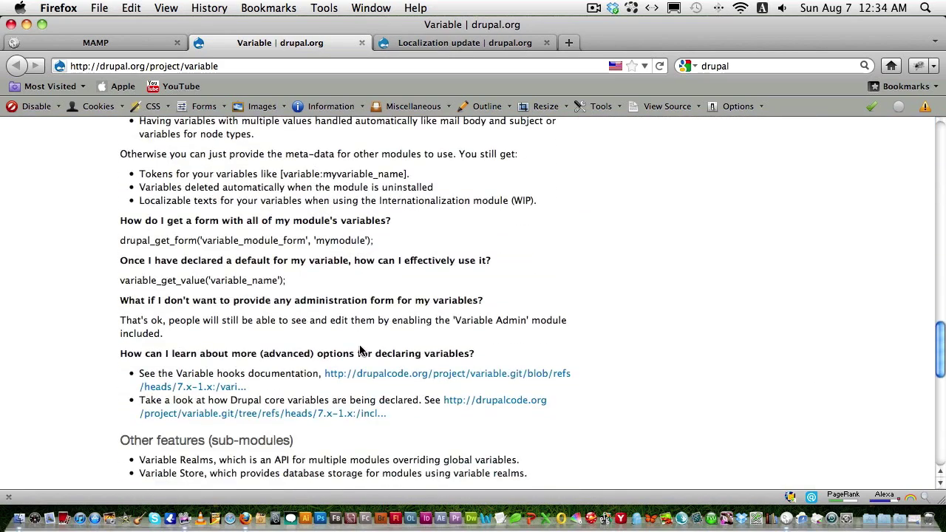
scroll(360, 350, up, 10)
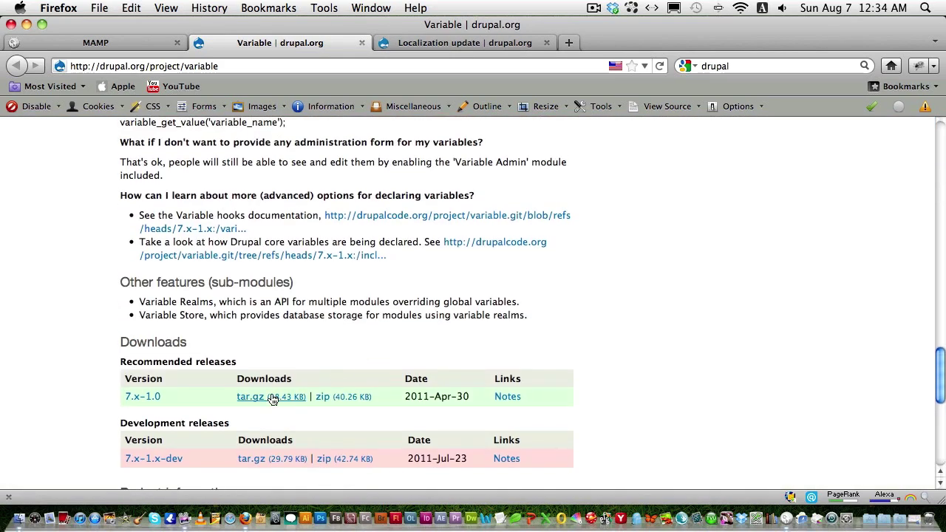
click(272, 394)
click(490, 377)
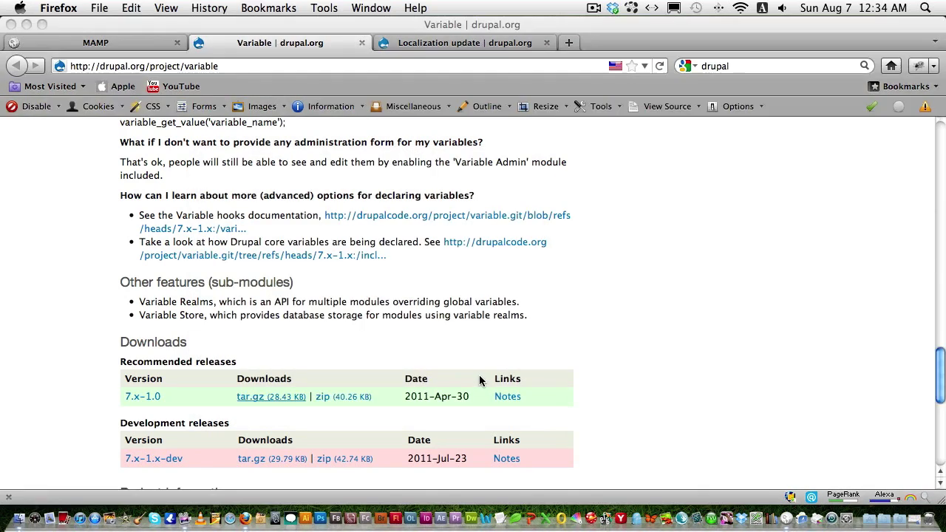
click(362, 43)
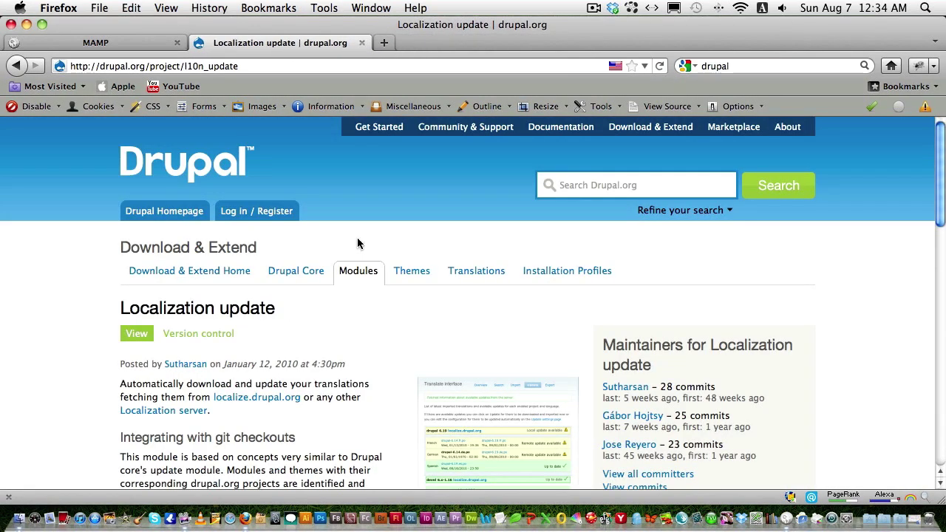
Step: Download the Localization update 7.x-1.0-beta2 tar.gz archive (34.86 KB), then close its page
scroll(373, 252, down, 1)
scroll(373, 252, down, 2)
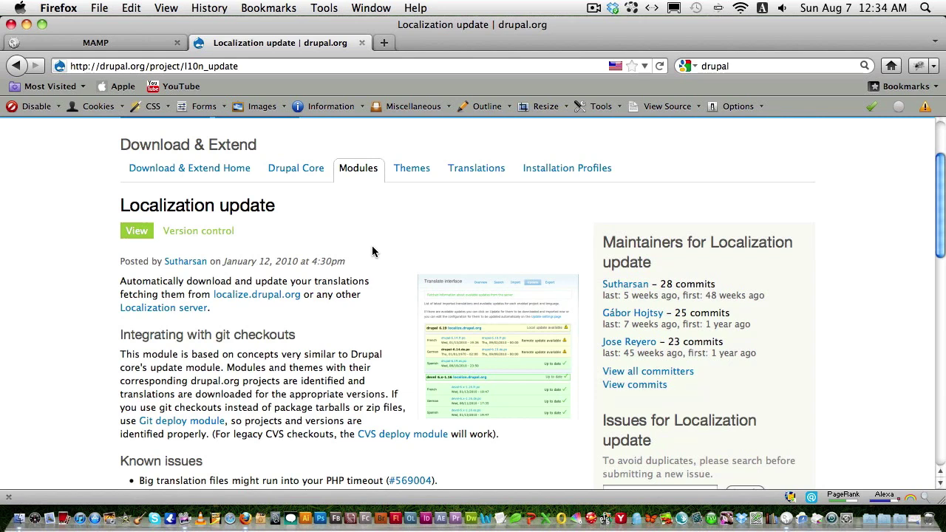
scroll(372, 252, down, 5)
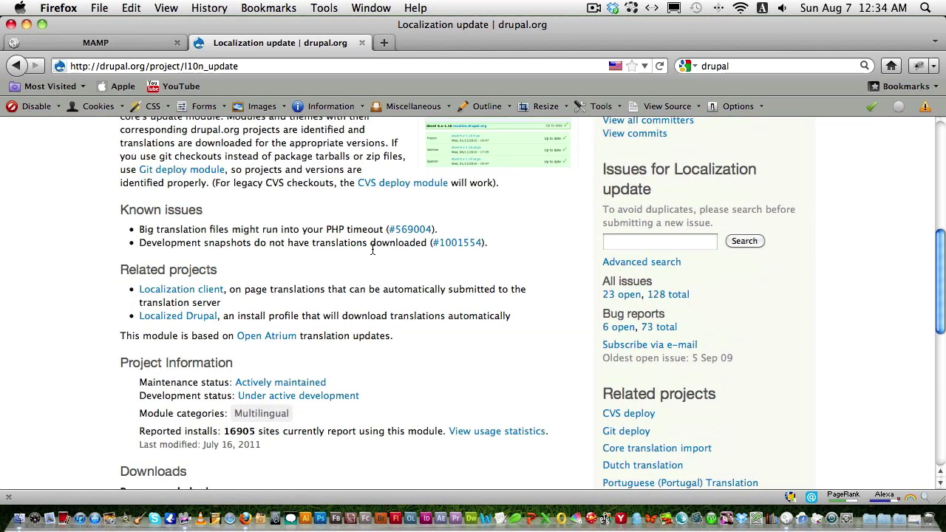
scroll(372, 250, down, 5)
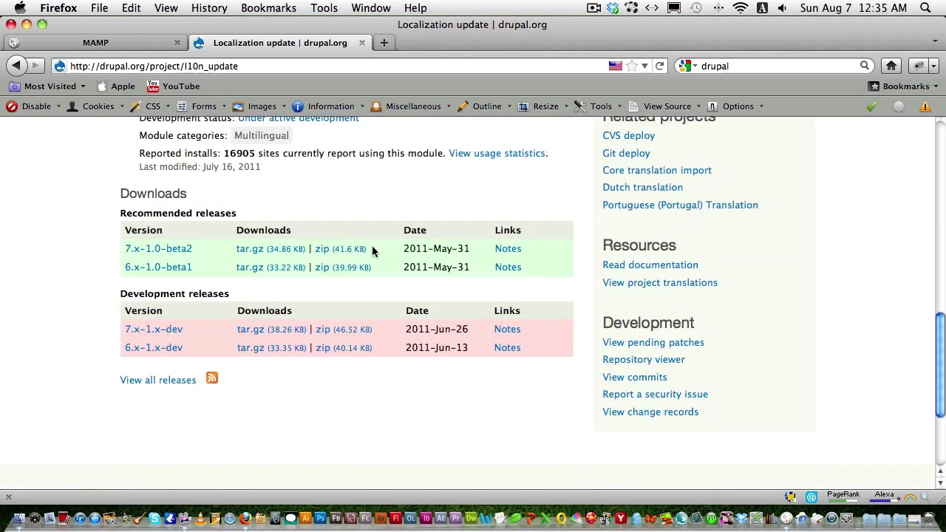
click(267, 252)
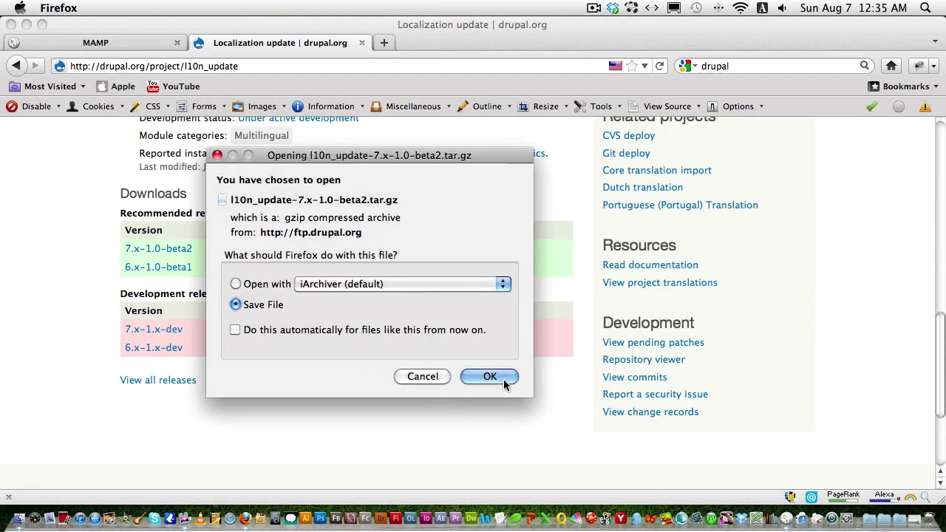
click(503, 379)
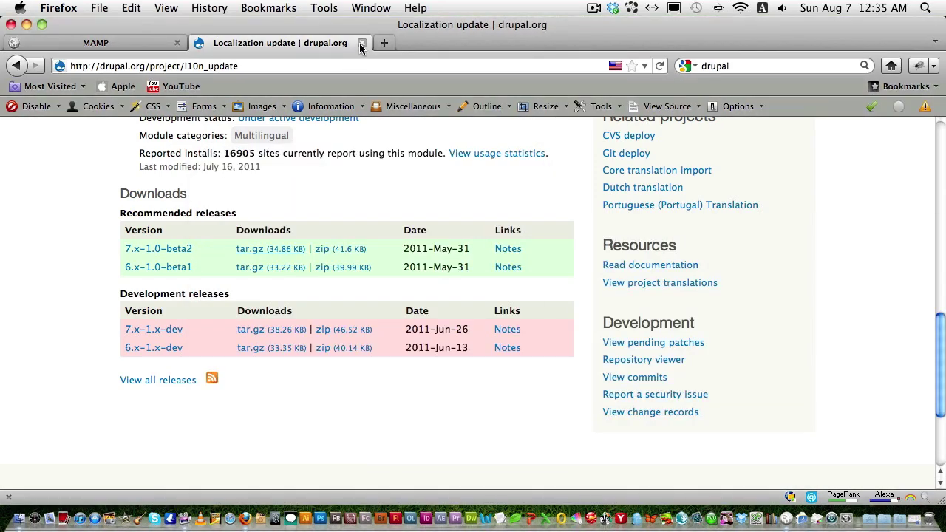
click(361, 44)
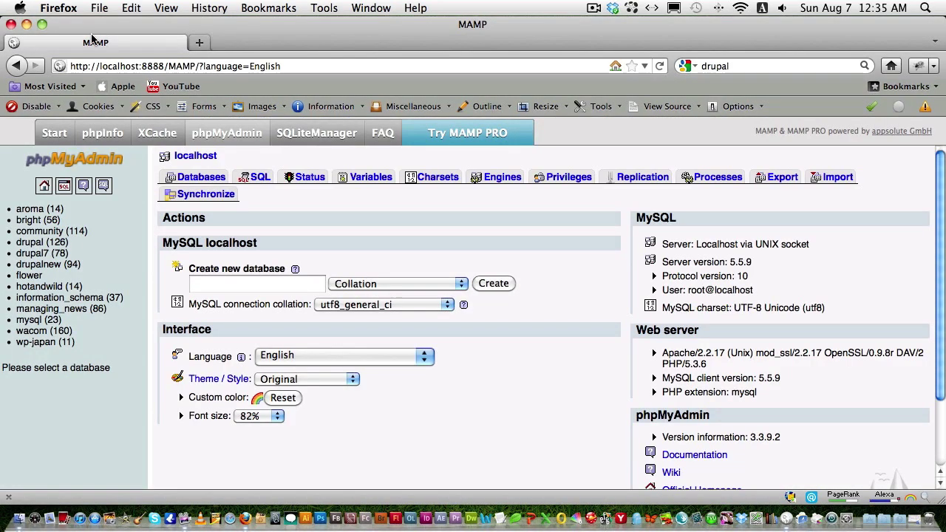
Step: Go from the Applications folder into MAMP's htdocs folder in Finder
click(27, 25)
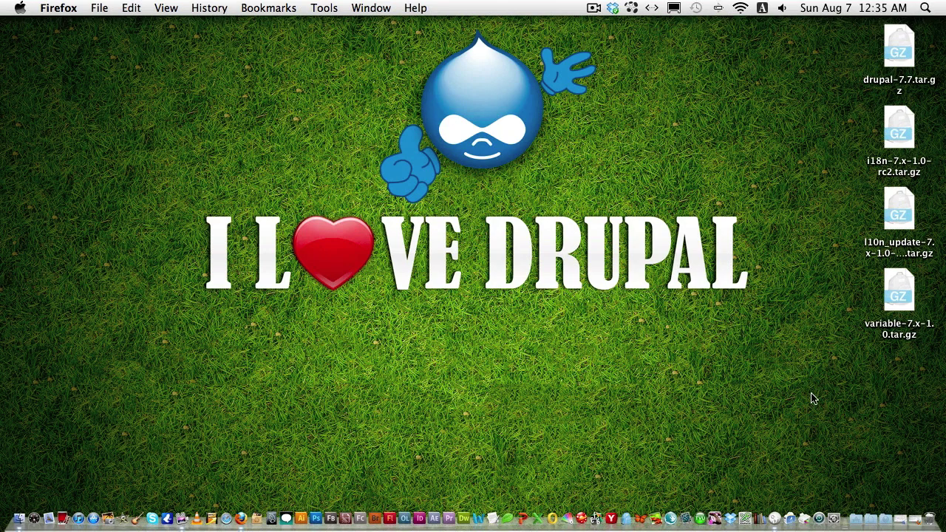
click(900, 521)
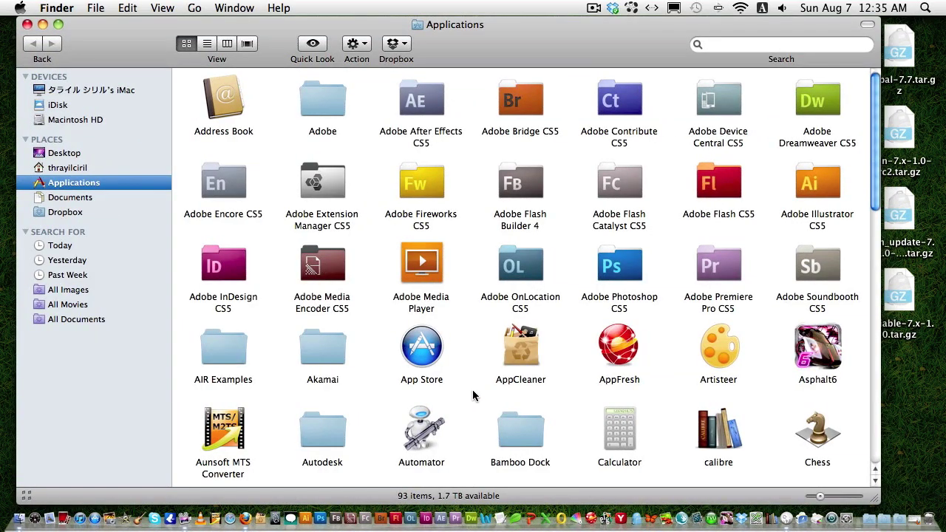
scroll(474, 396, down, 5)
scroll(473, 395, down, 10)
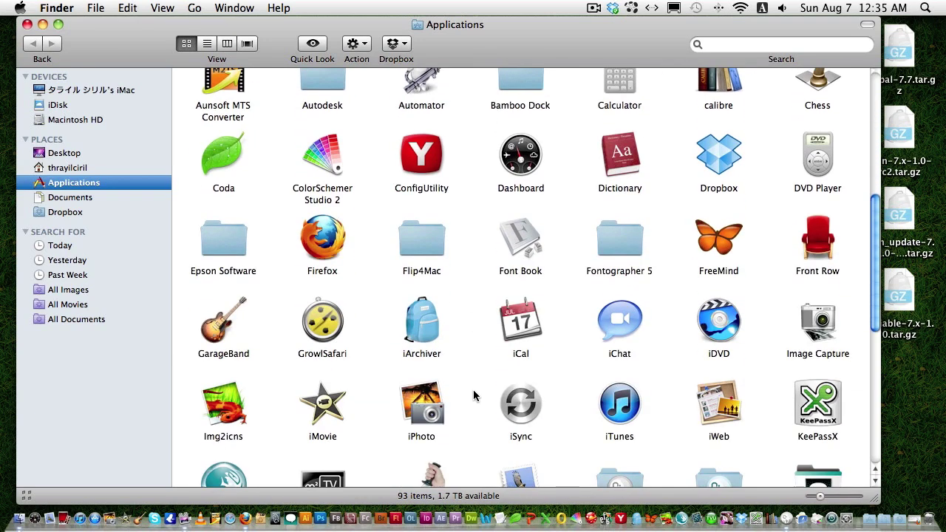
scroll(474, 395, down, 5)
double_click(620, 230)
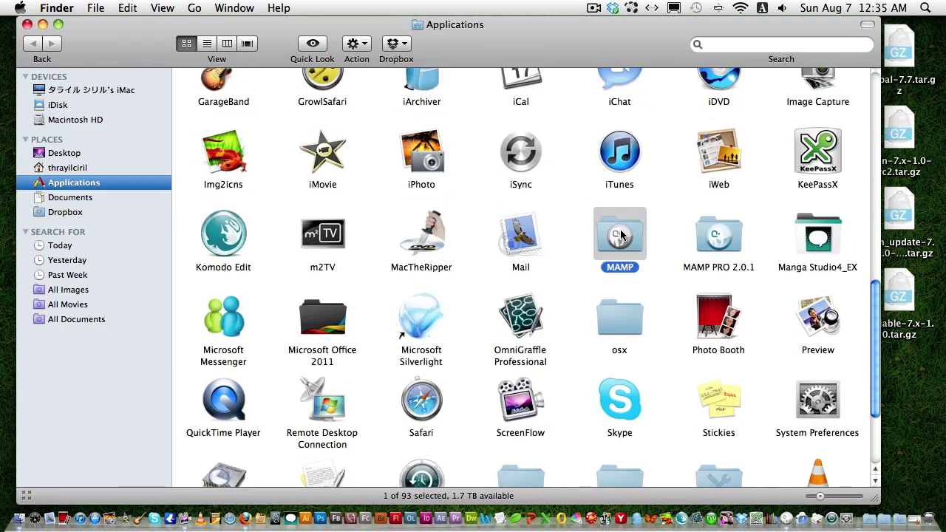
double_click(618, 102)
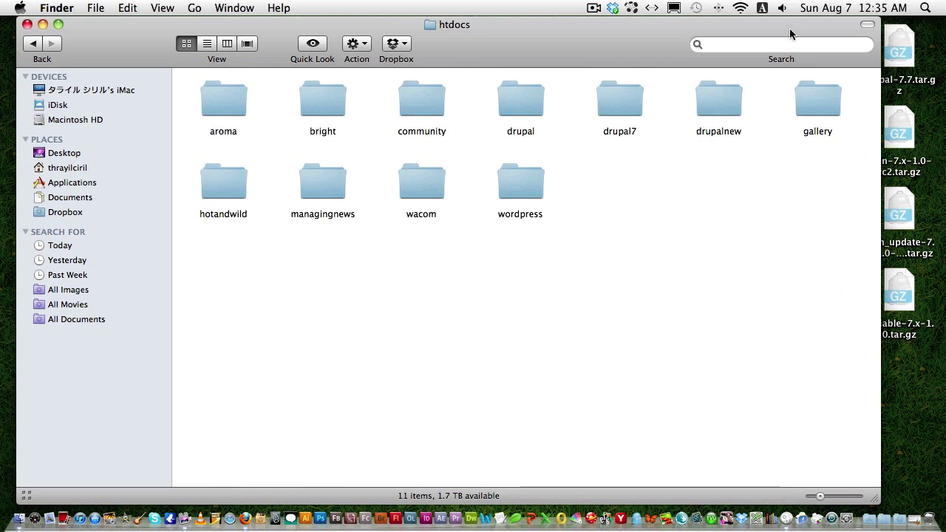
Step: Move drupal-7.7.tar.gz from the desktop into htdocs and extract it
drag(789, 30, 703, 32)
click(903, 56)
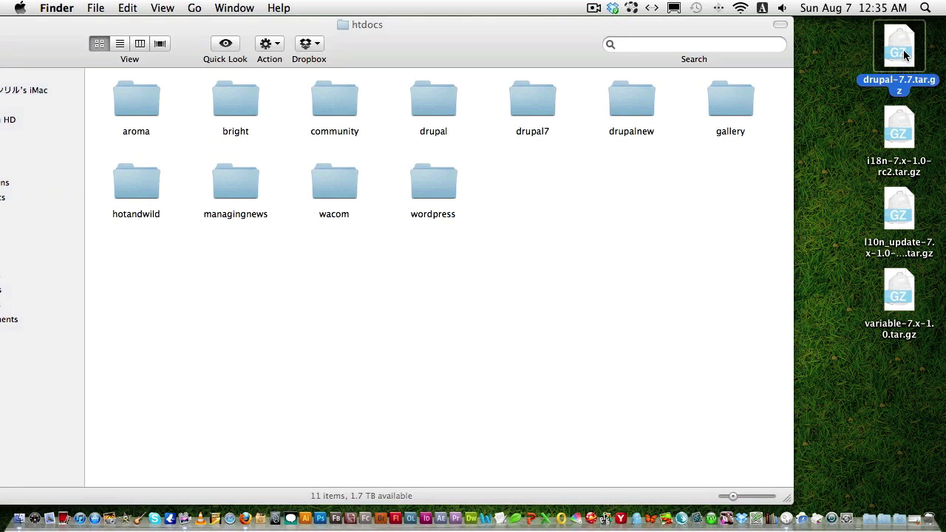
drag(903, 54, 559, 215)
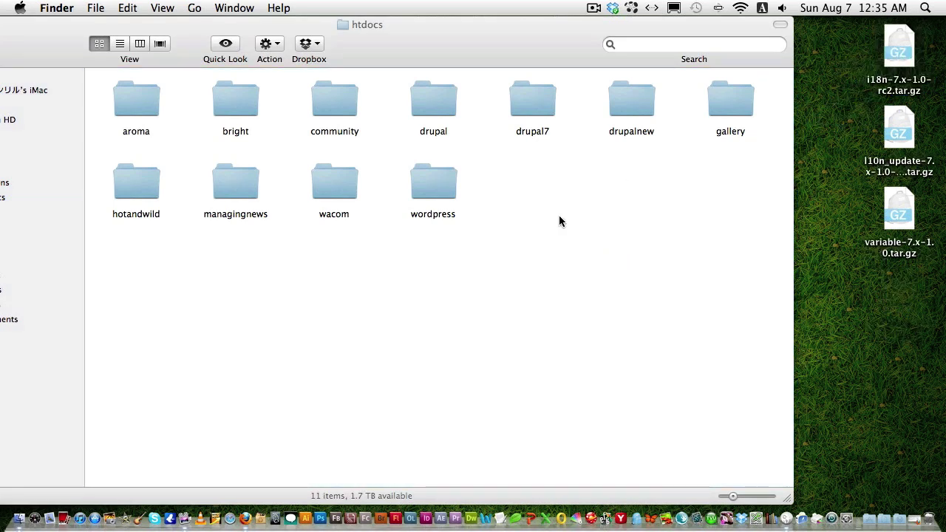
double_click(526, 93)
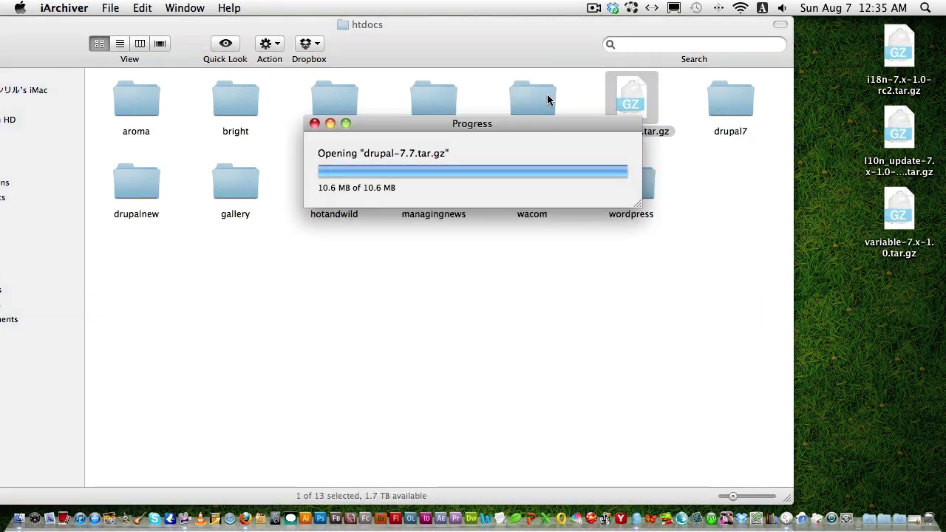
Step: Move the drupal-7.7.tar.gz archive to the Trash
right_click(638, 105)
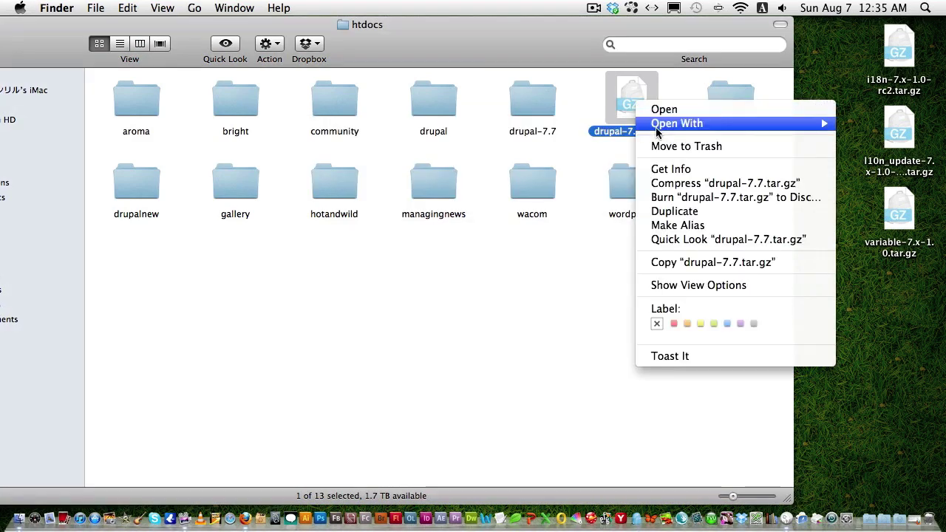
click(670, 146)
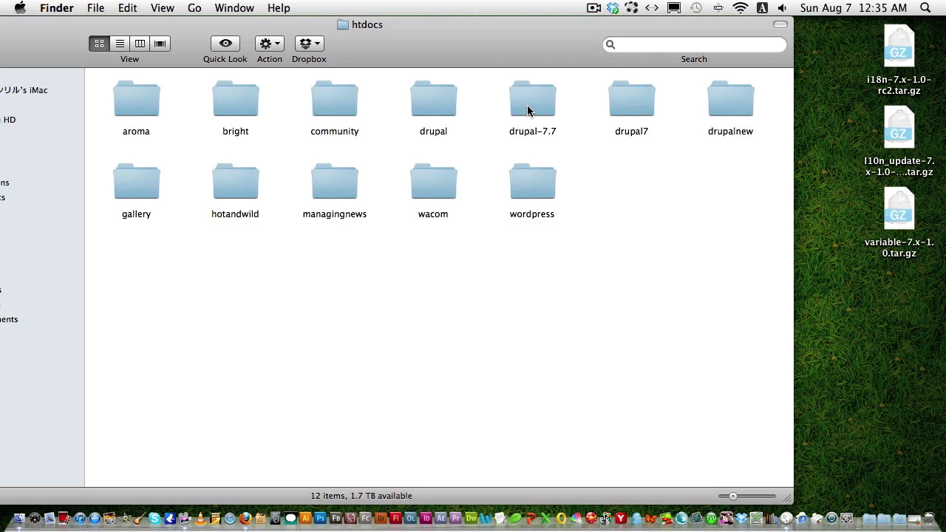
right_click(529, 107)
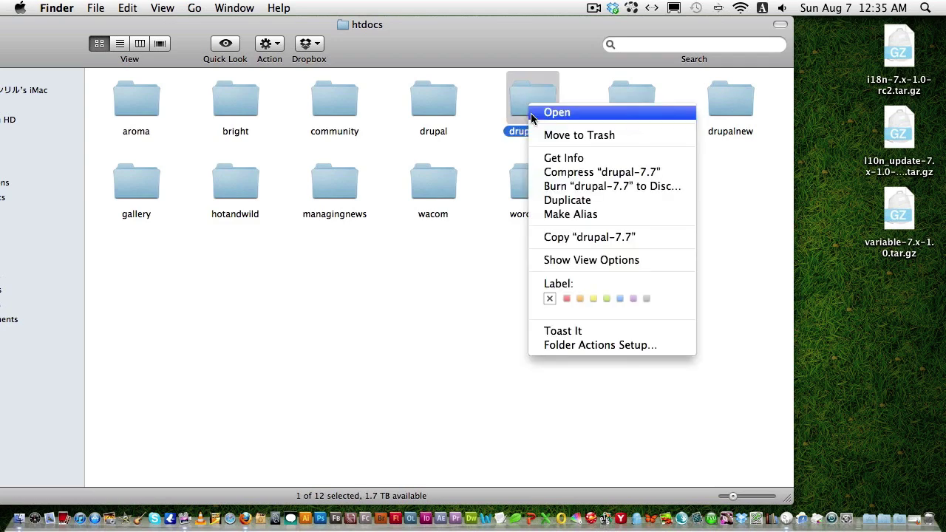
Step: Rename the drupal-7.7 folder to multilingual through its Get Info panel
click(559, 160)
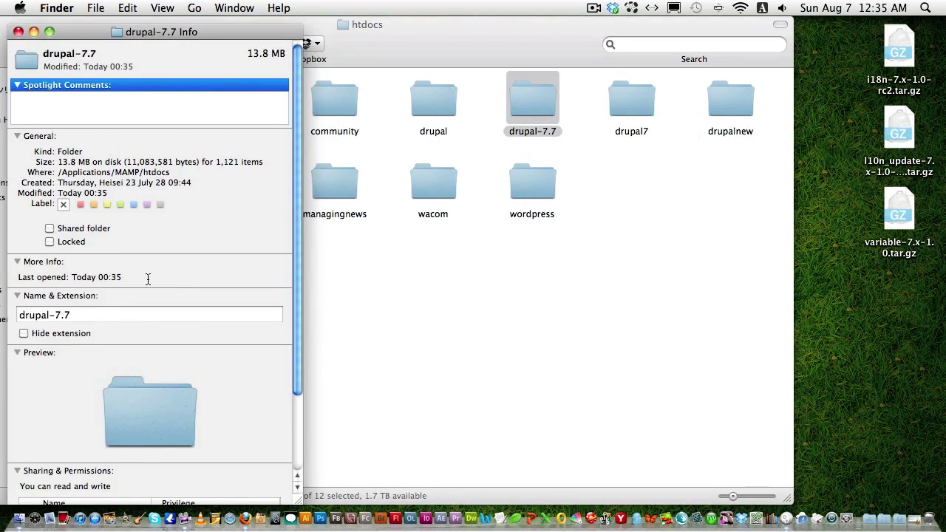
click(112, 317)
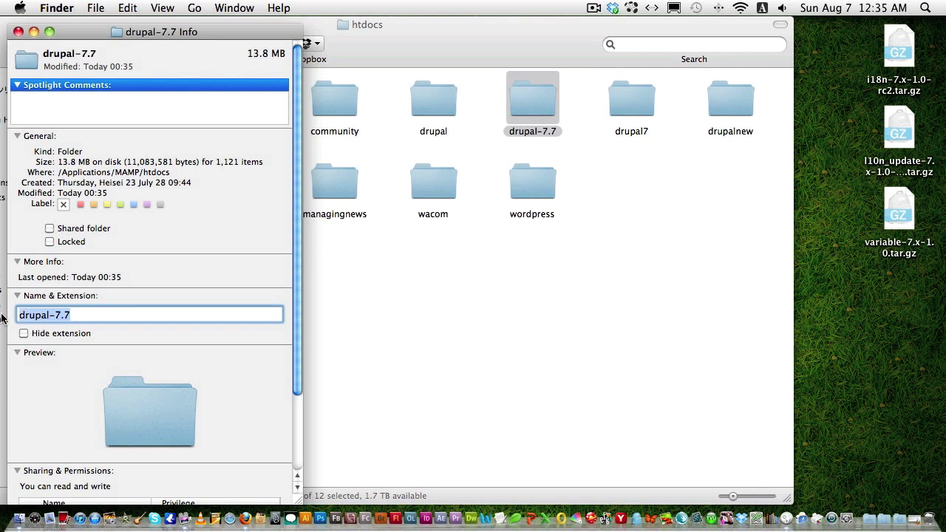
text(mul)
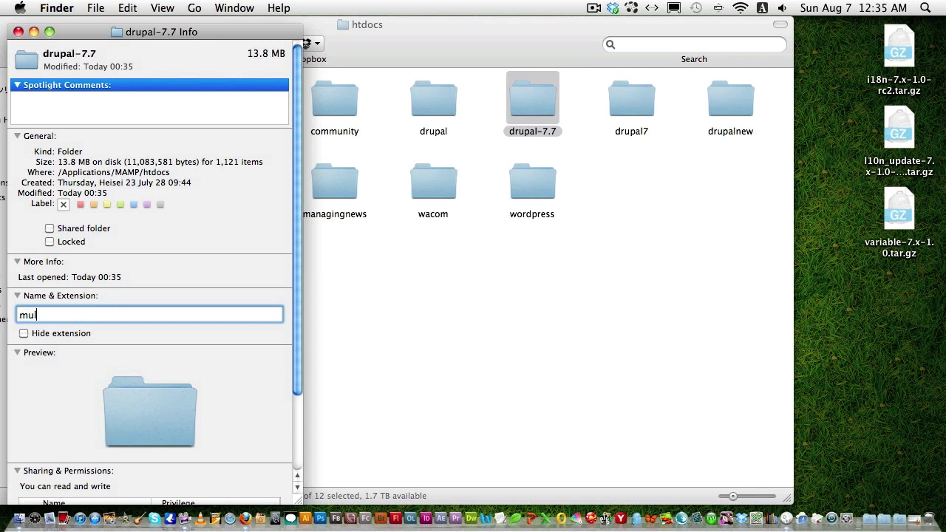
text(tilingual)
key(super+a)
key(super+c)
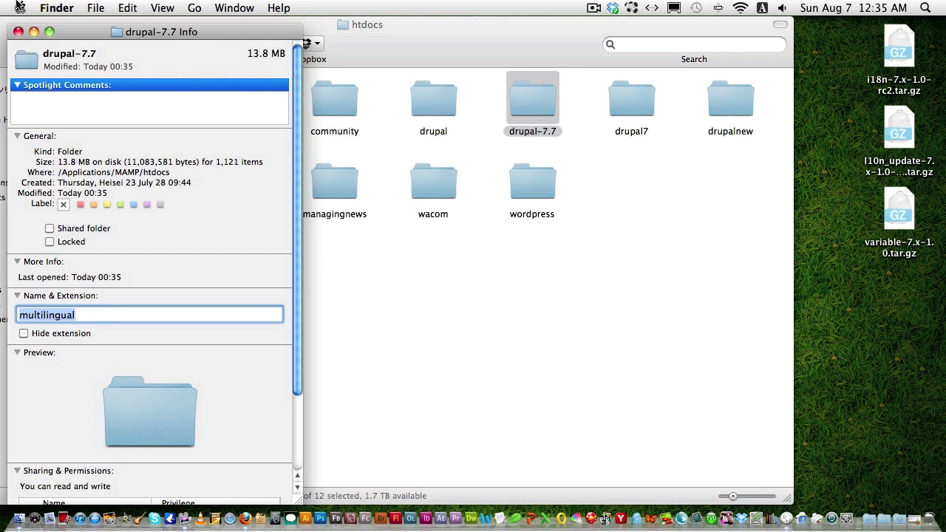
click(18, 31)
click(560, 143)
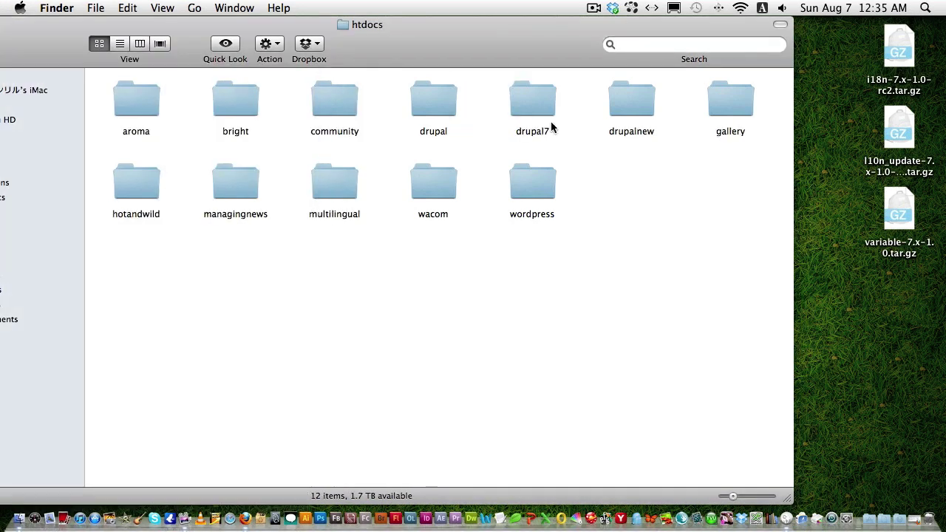
Step: Open the multilingual/sites/all/modules folder in Finder
double_click(338, 185)
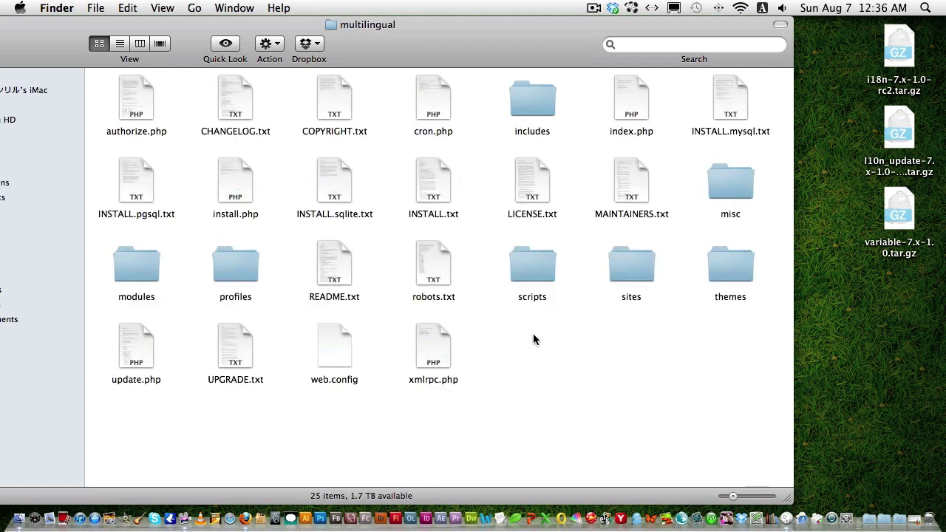
double_click(644, 259)
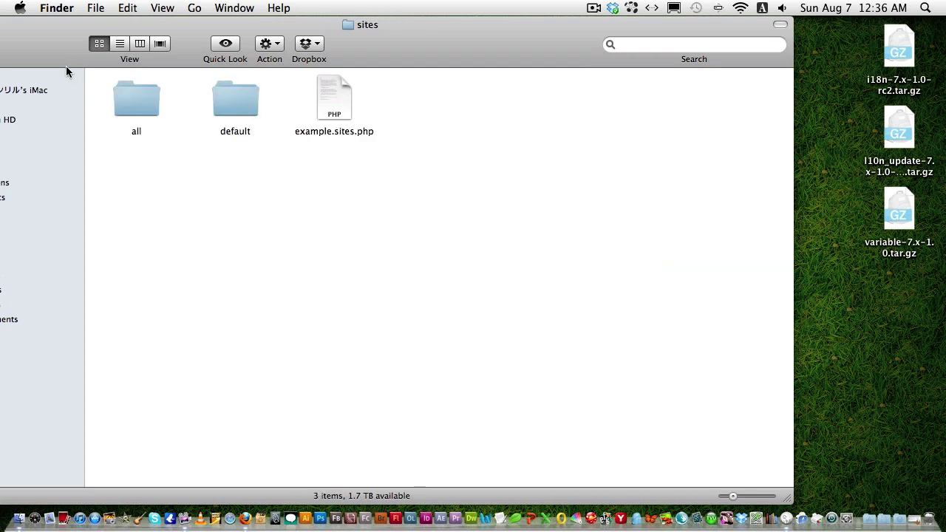
double_click(142, 107)
click(140, 106)
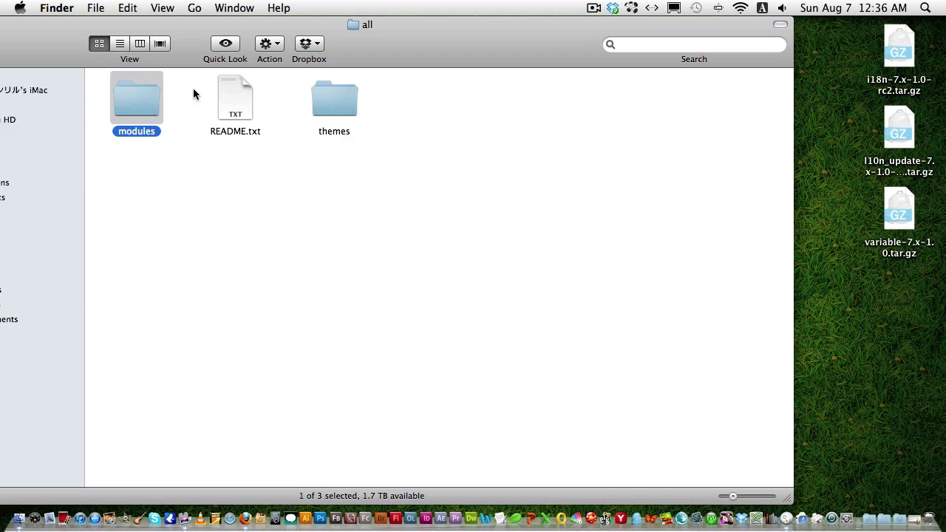
drag(343, 45, 441, 49)
double_click(258, 89)
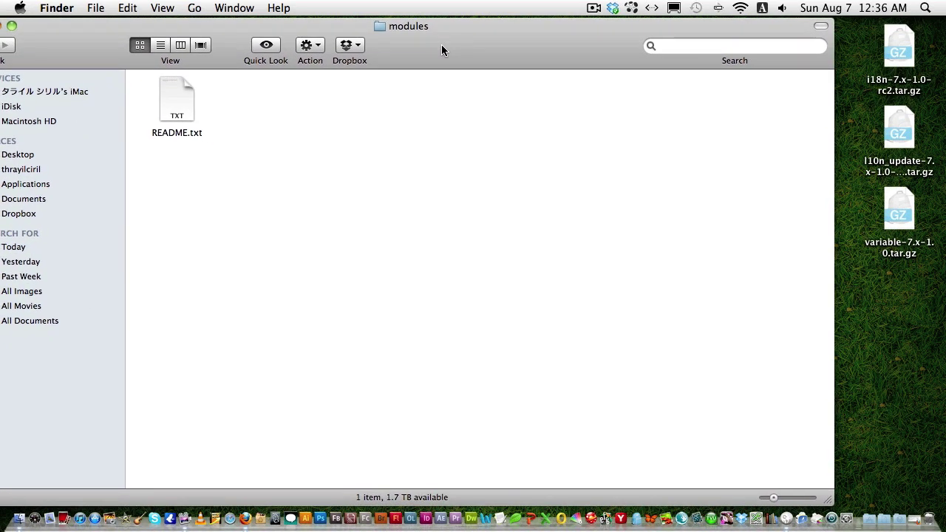
Step: Move the three module archives from the desktop into modules and extract them
drag(861, 46, 917, 230)
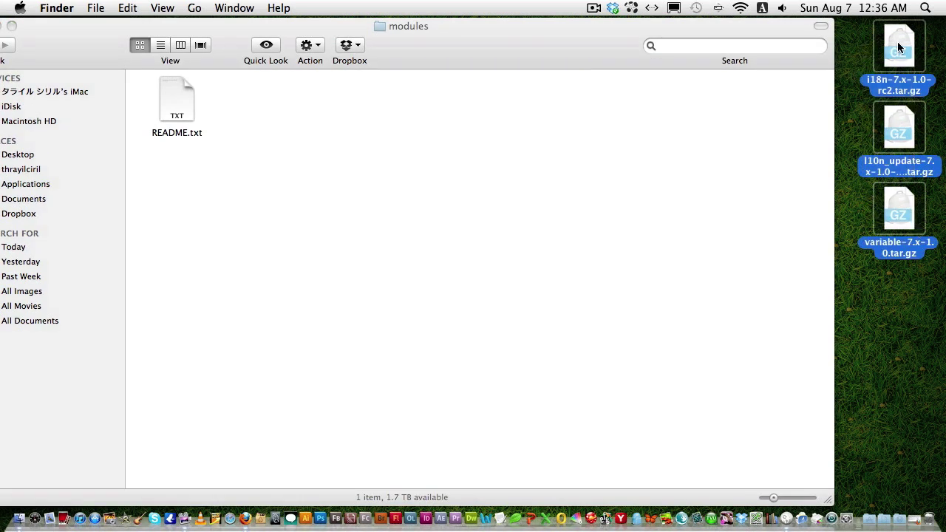
drag(895, 47, 355, 121)
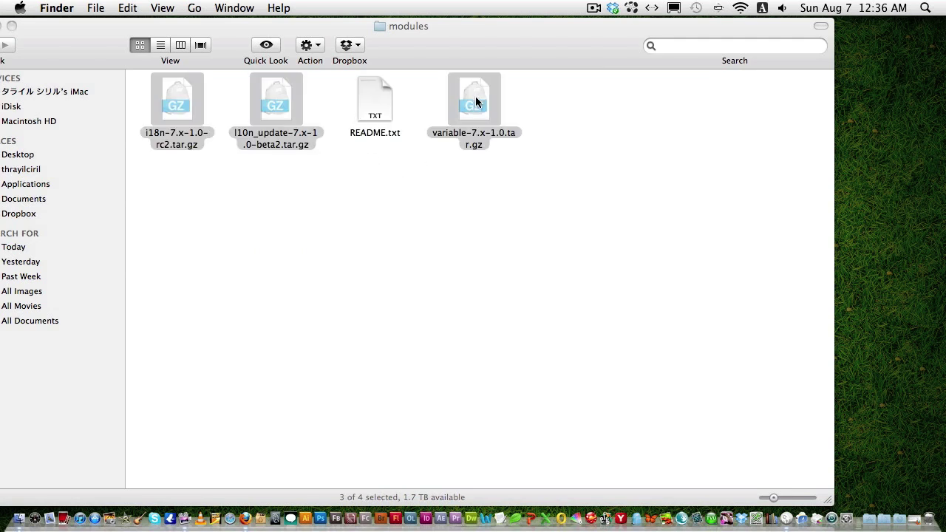
double_click(476, 102)
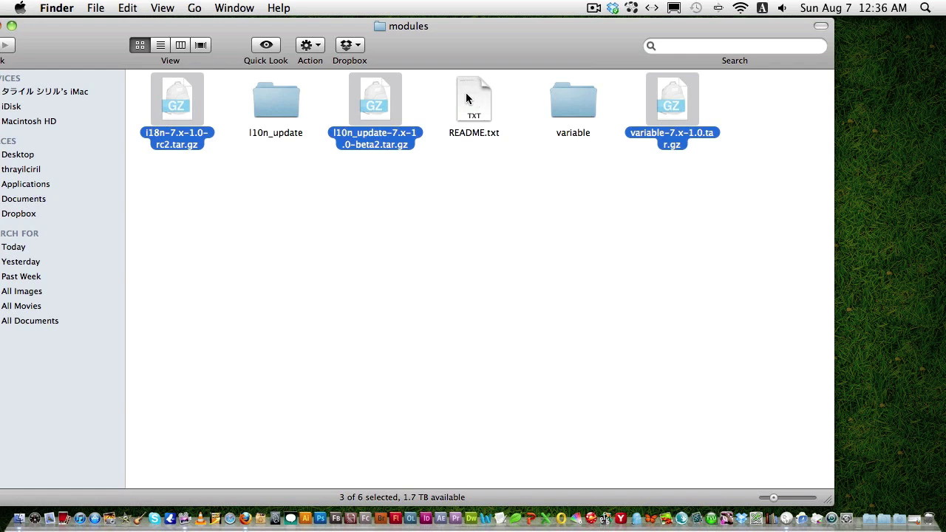
click(364, 205)
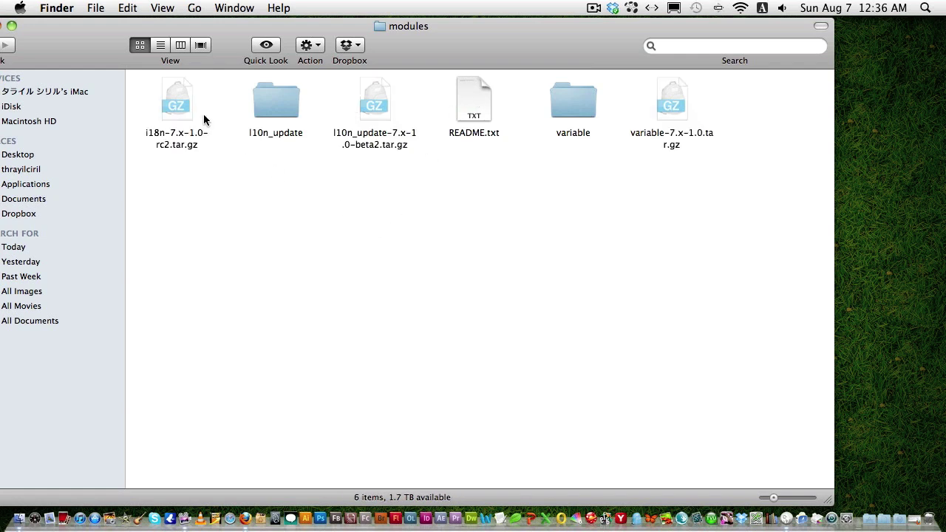
double_click(179, 107)
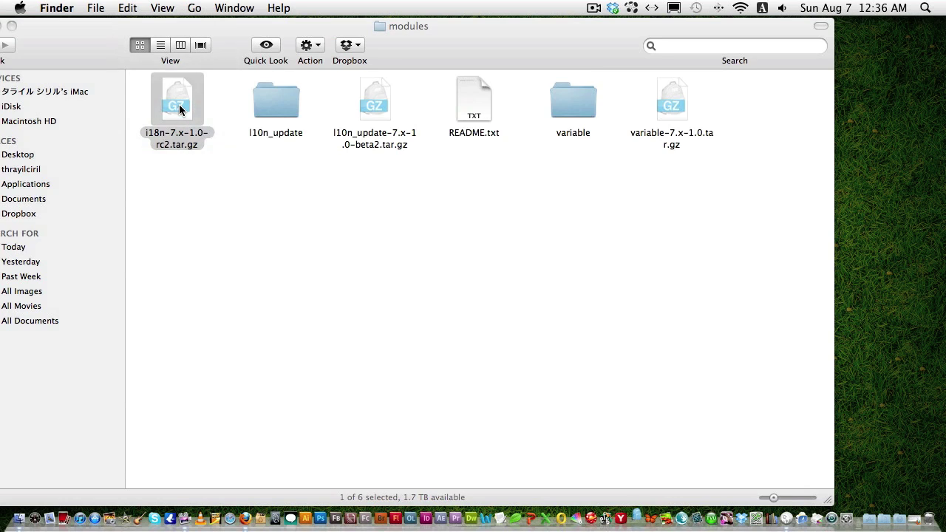
click(263, 186)
Step: Trash the i18n, l10n_update and variable archives and close the modules window
click(272, 104)
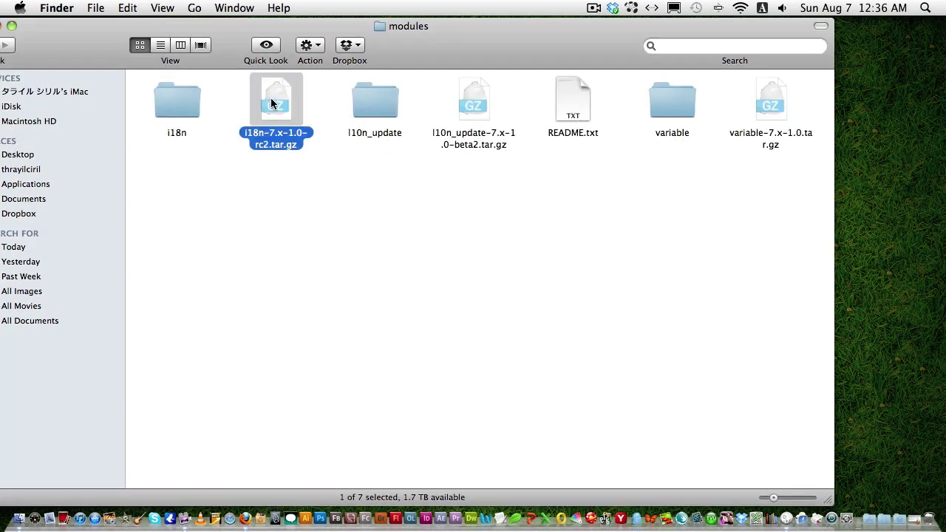
super+click(477, 103)
super+click(770, 110)
right_click(774, 113)
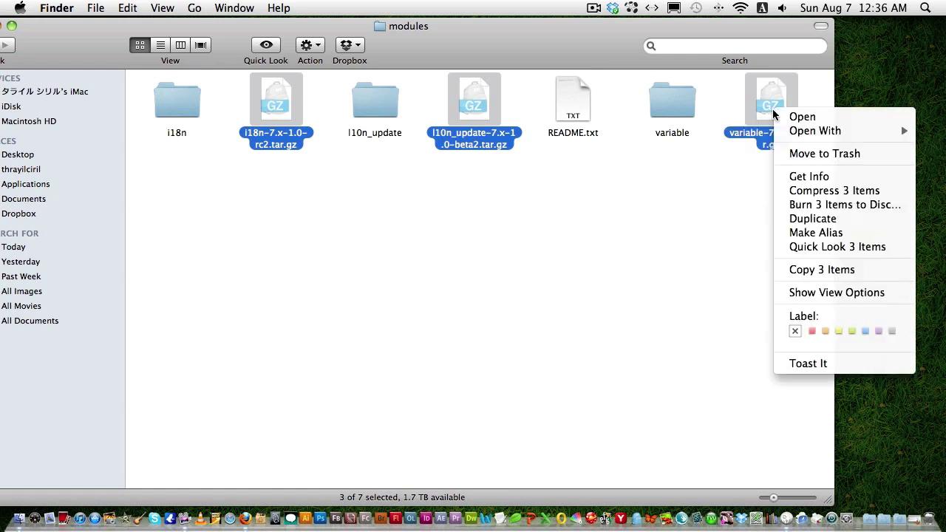
click(788, 154)
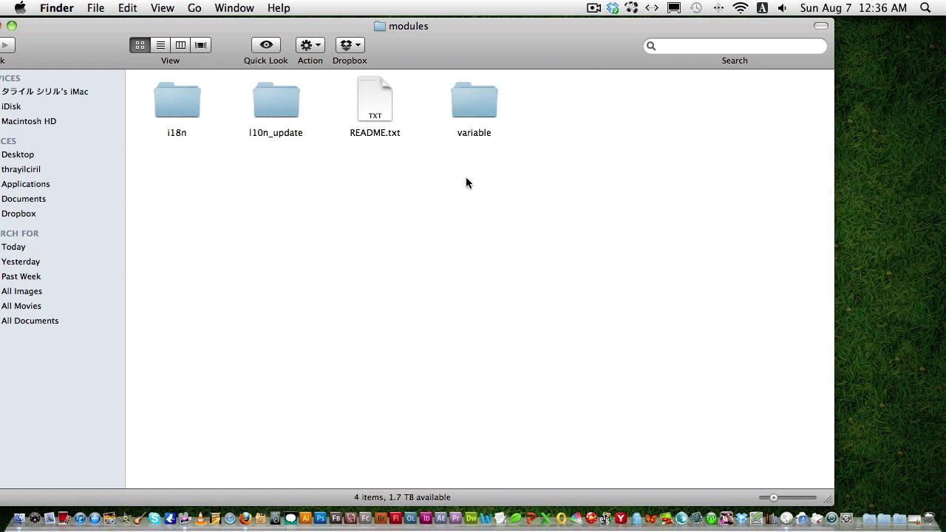
drag(468, 42, 504, 41)
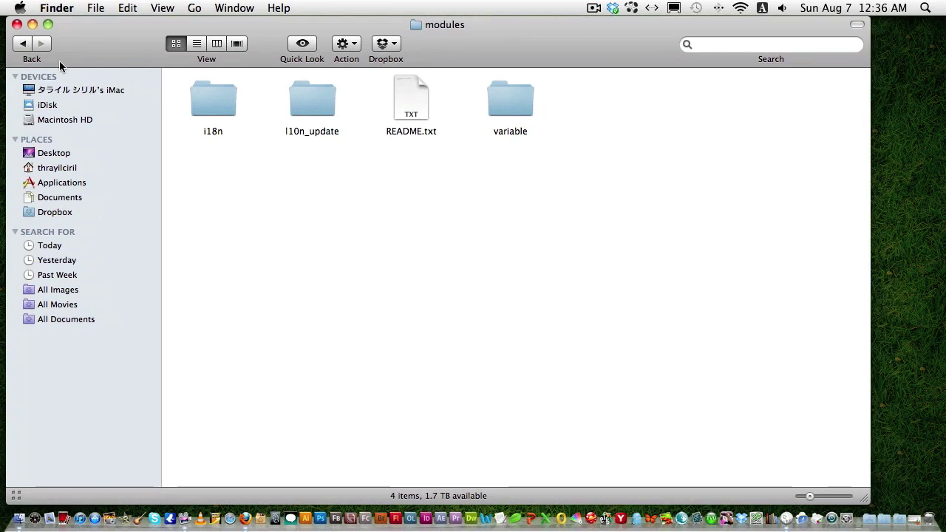
click(17, 25)
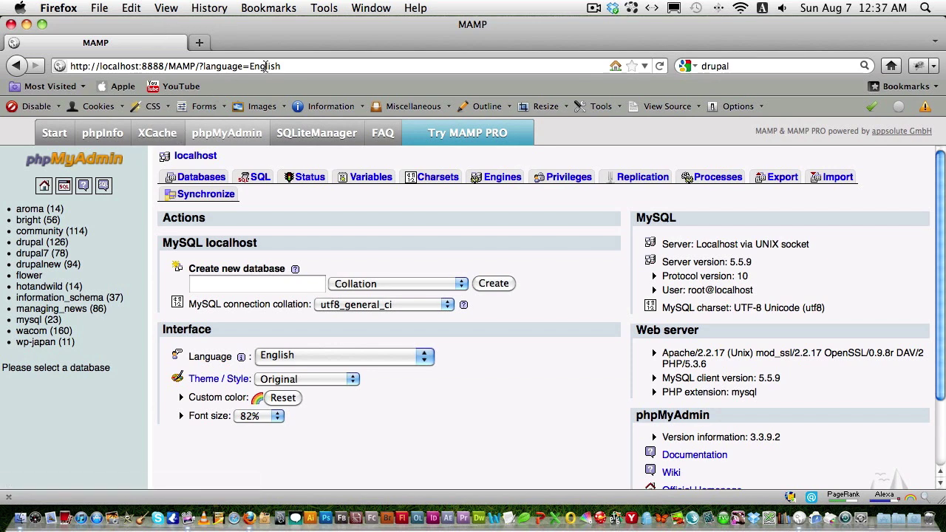
Step: Create a new database named multilingual on the localhost server
click(210, 160)
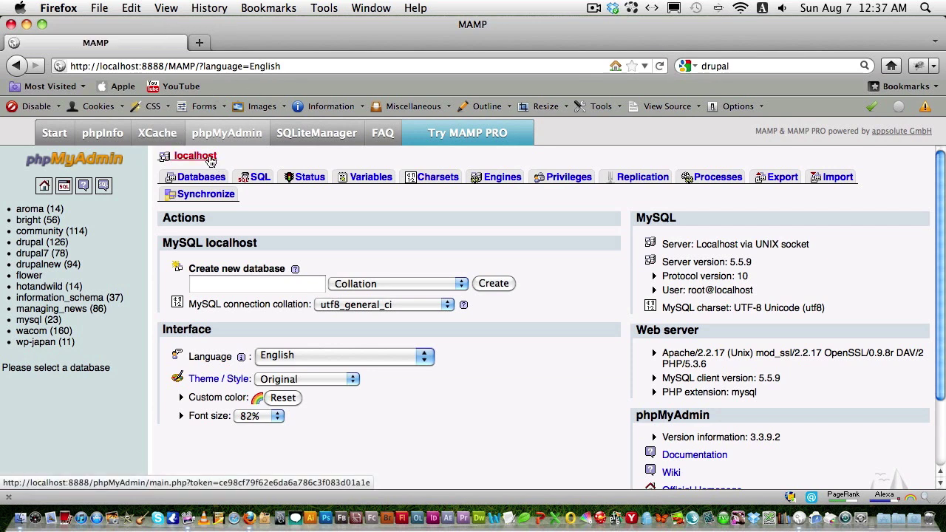
click(247, 287)
text(m)
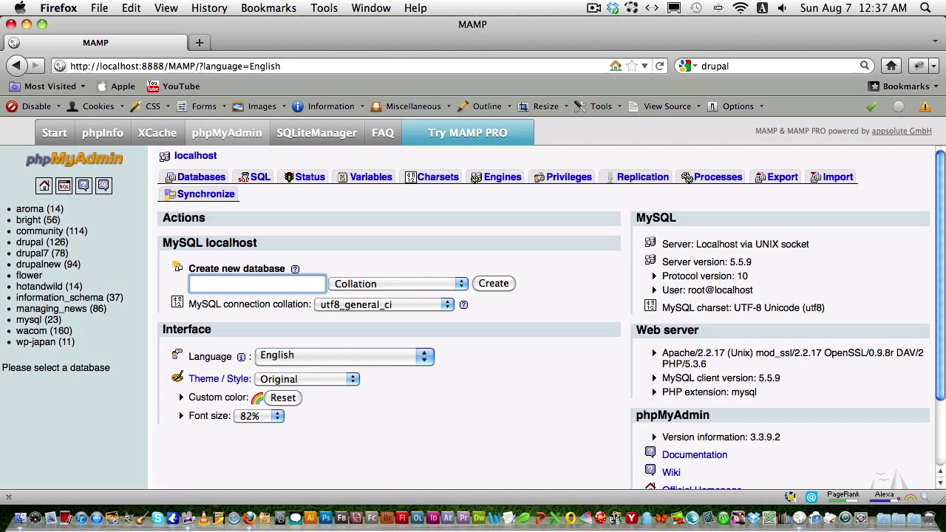
text(multilingual)
click(490, 287)
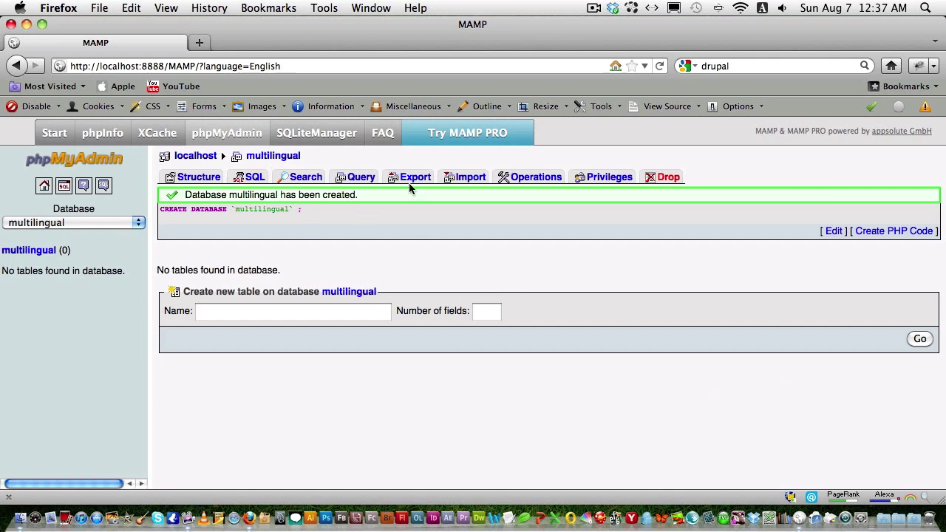
Step: Begin adding a user named multilingual restricted to the Local host
click(604, 176)
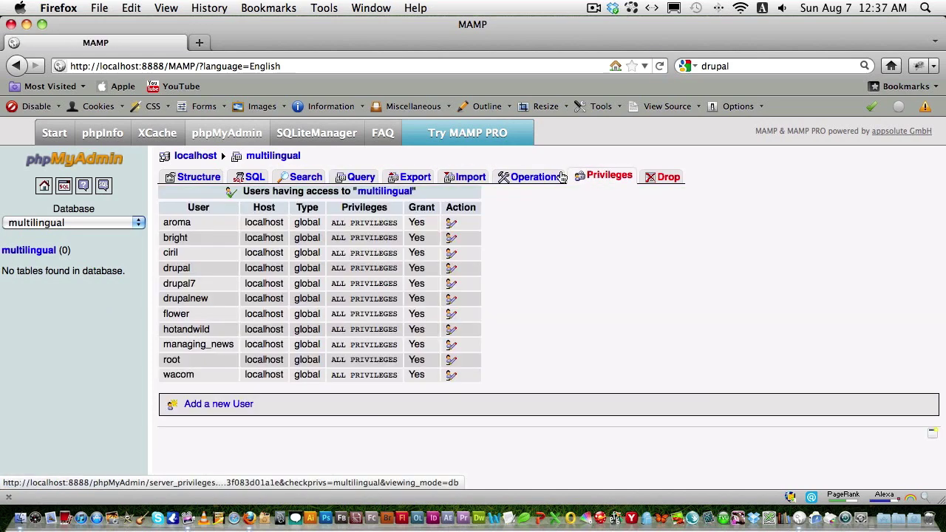
click(427, 255)
key(super+v)
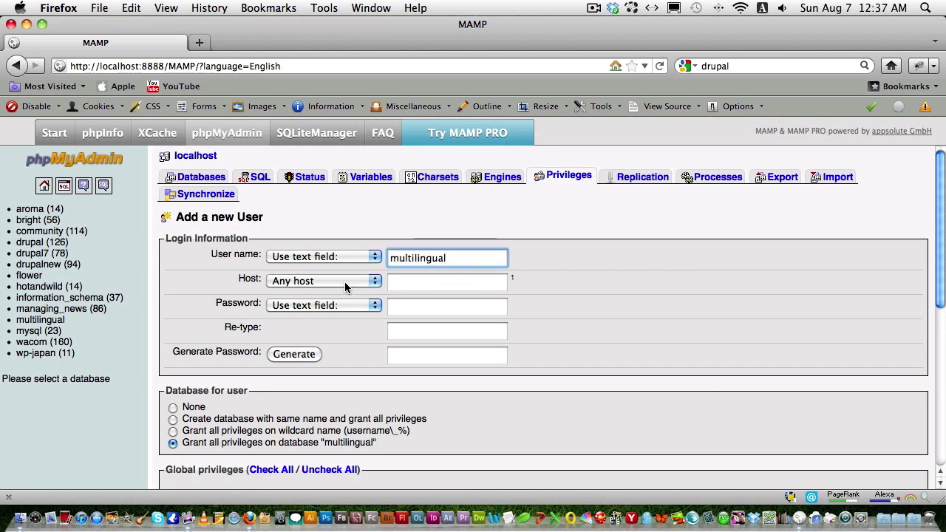
click(344, 282)
click(331, 310)
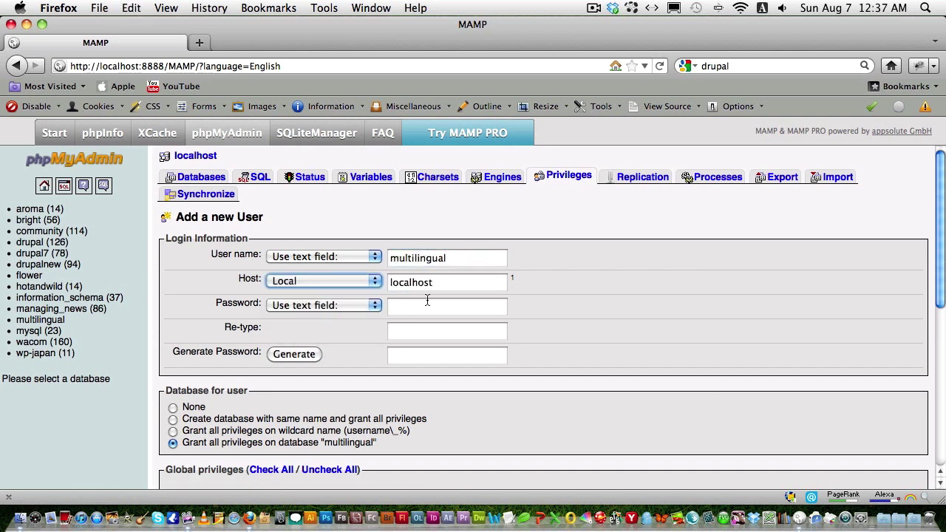
Step: Enter and confirm the user's password, grant all global privileges, and create the user
click(425, 307)
text(•••••••)
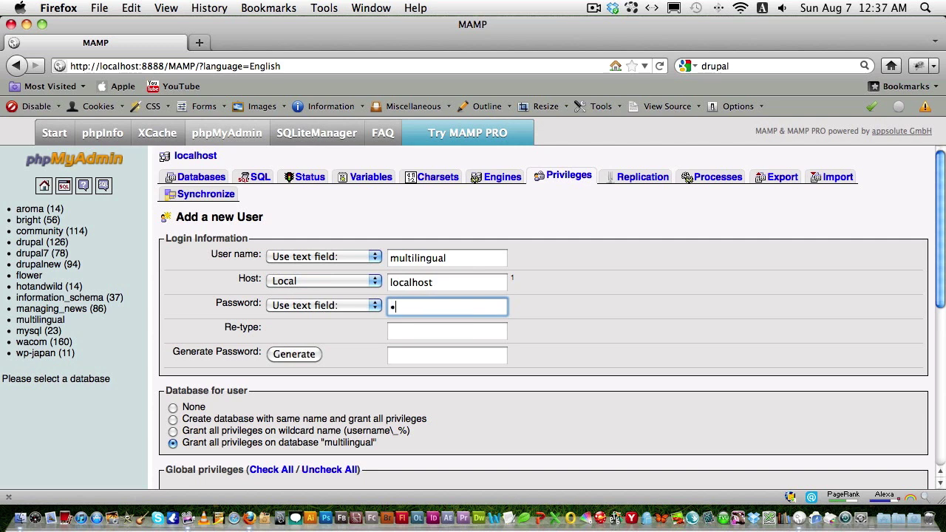
text(•)
click(431, 332)
text(••••••)
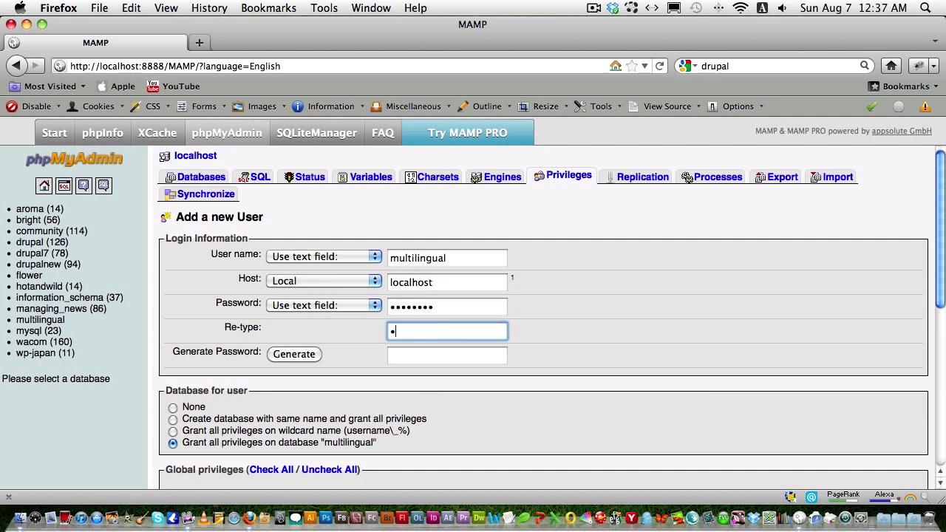
text(••)
scroll(485, 323, down, 3)
scroll(488, 327, down, 6)
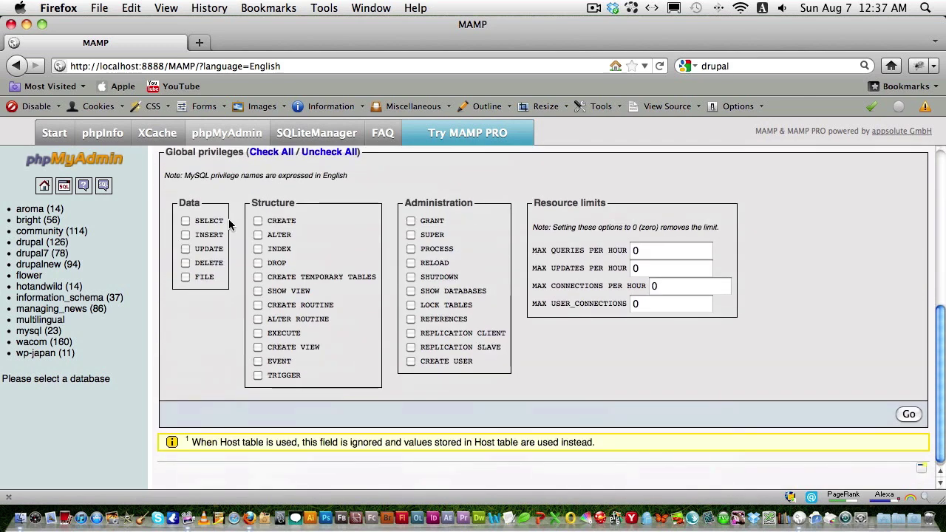
scroll(299, 186, up, 1)
click(285, 183)
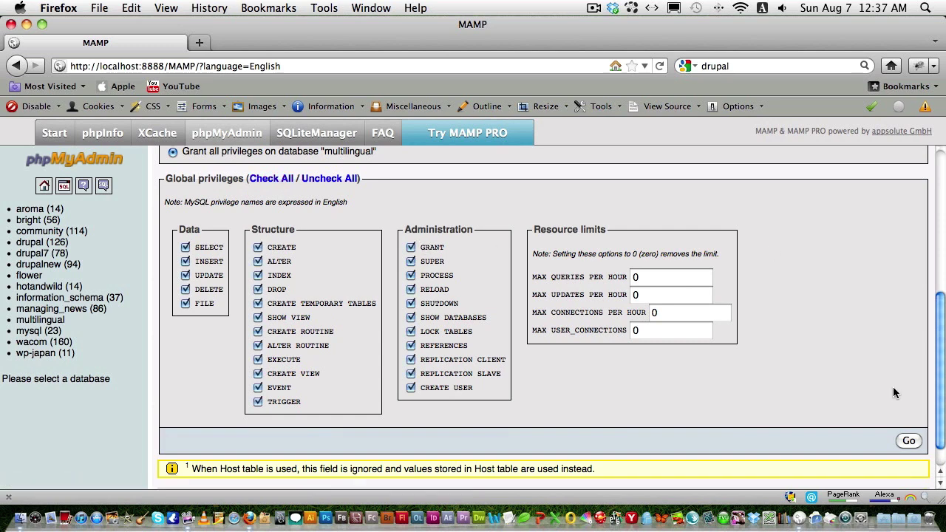
click(910, 441)
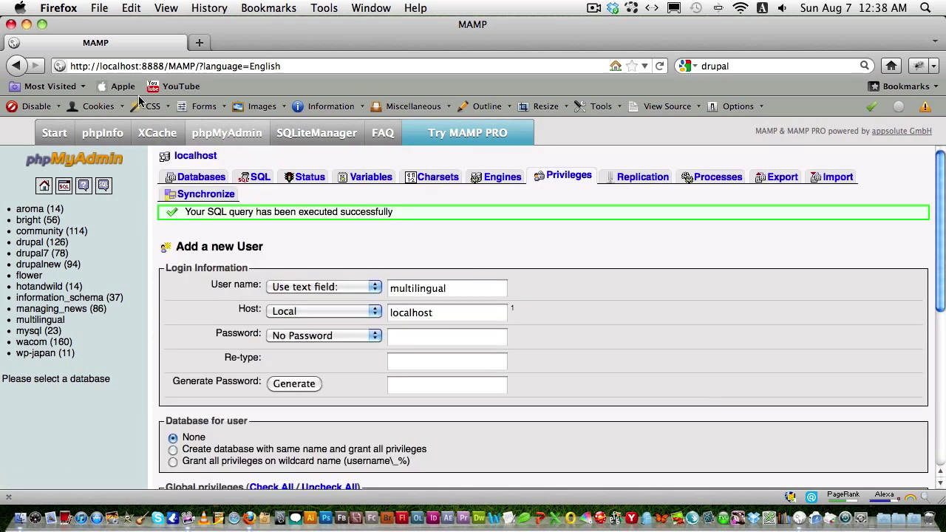
drag(282, 66, 168, 67)
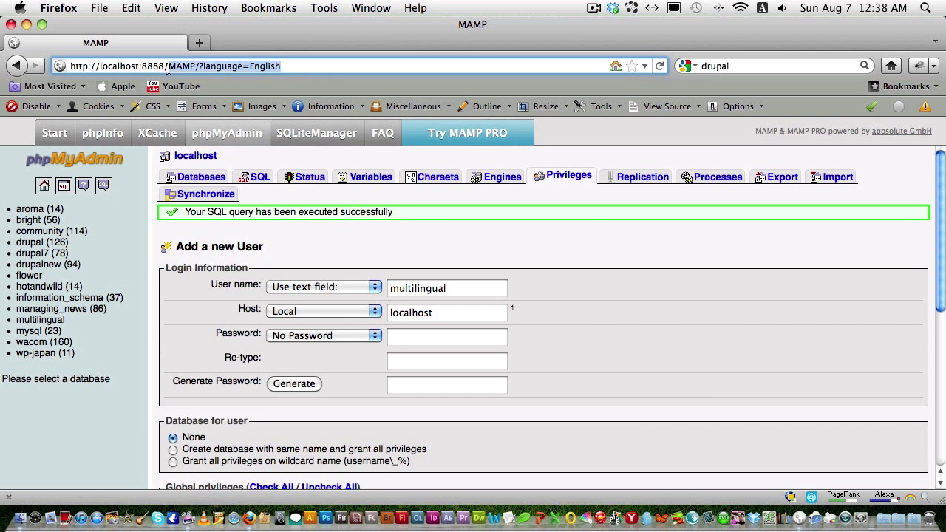
Step: Load localhost:8888/multilingual to start the Drupal installer and continue with the Standard profile
text(multilingual)
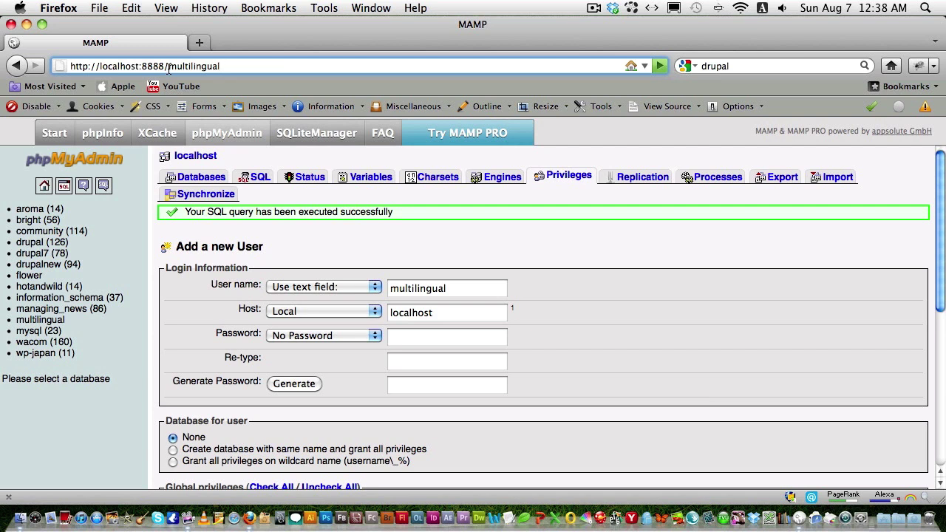
key(Return)
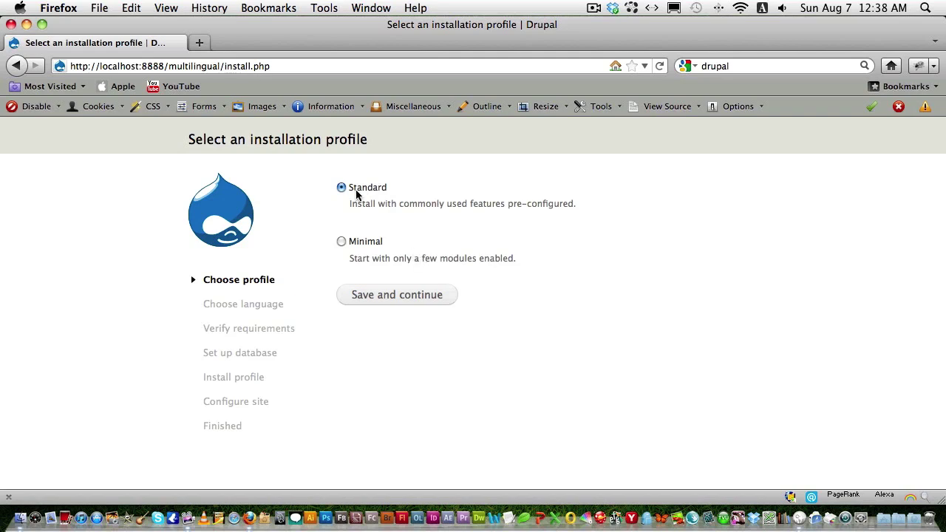
click(419, 297)
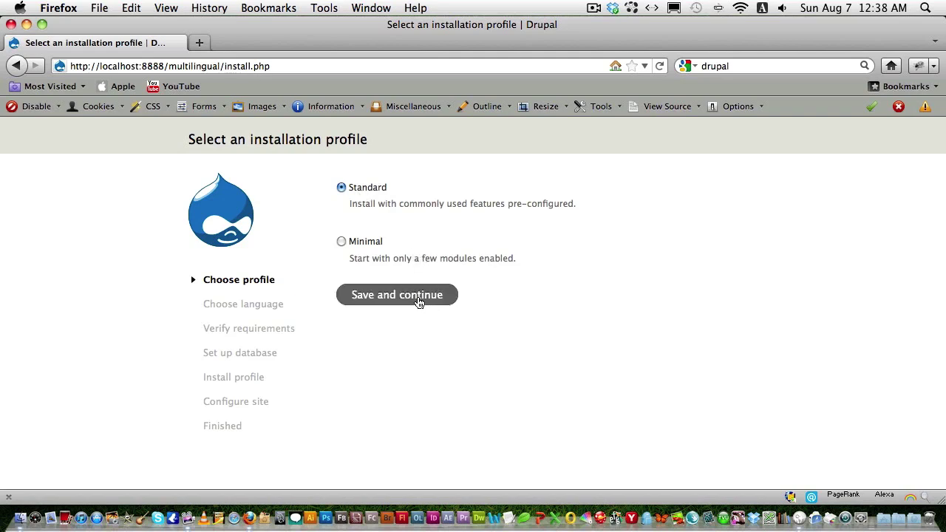
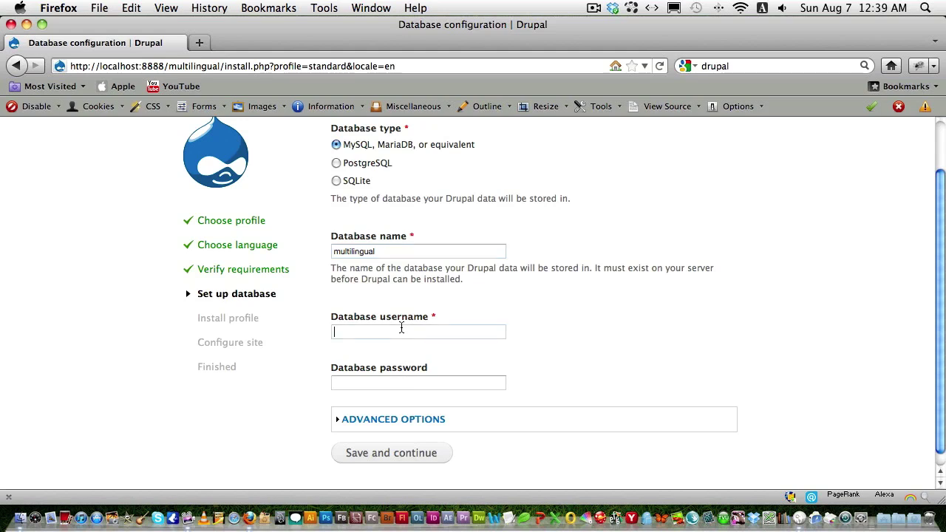
Step: Enter database username 'multilingual' and the database password, then start the installation
text(multilingual)
click(386, 382)
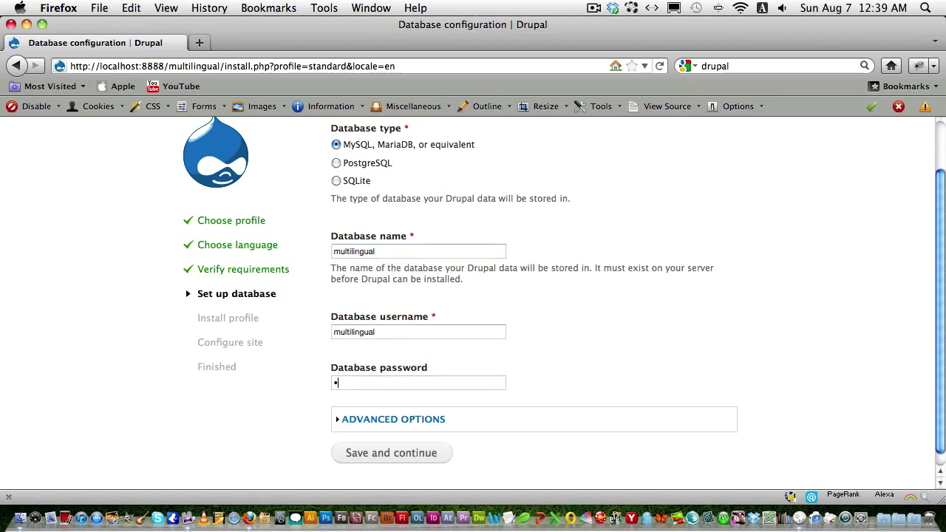
click(400, 453)
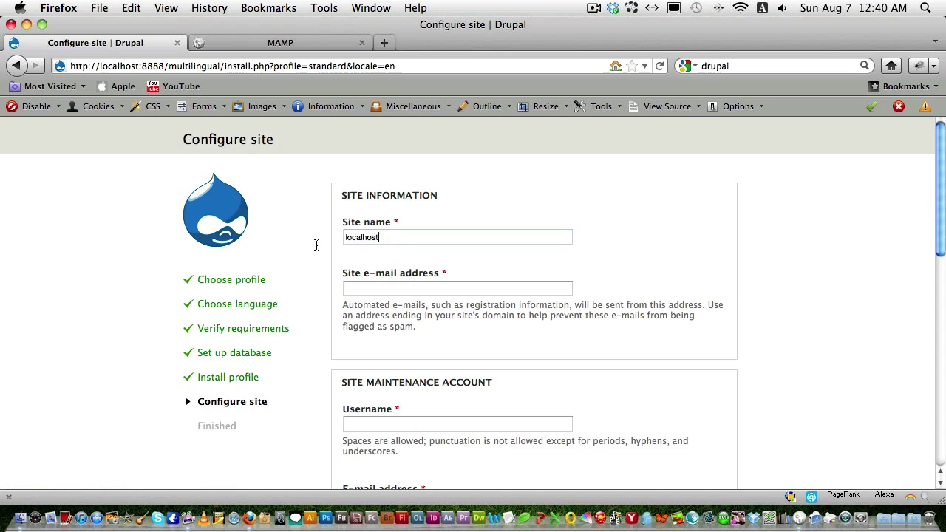
Step: Set the site name to 'Multilingual Site' with a capital M
key(BackSpace)
text(multilingual)
drag(352, 238, 341, 238)
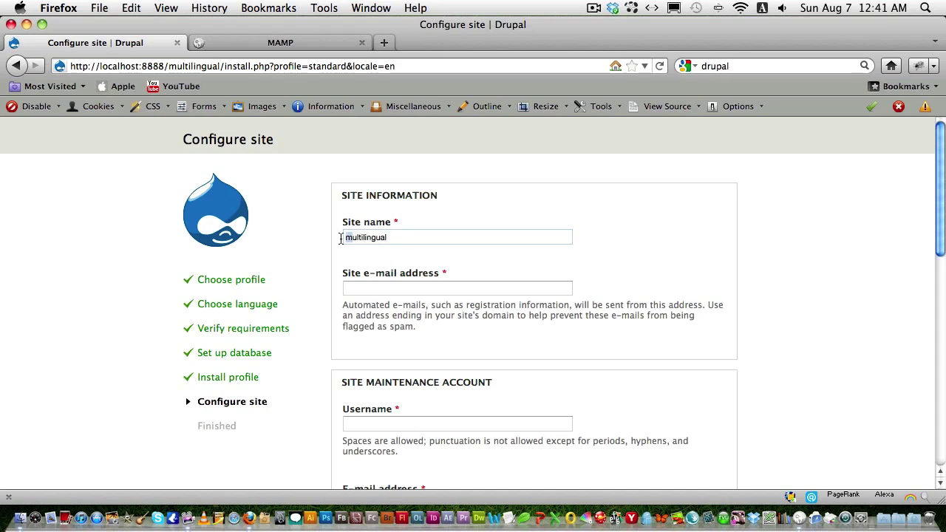
text(M)
click(411, 239)
Step: Fill in the site e-mail, the maintenance account username, and its password twice
click(396, 295)
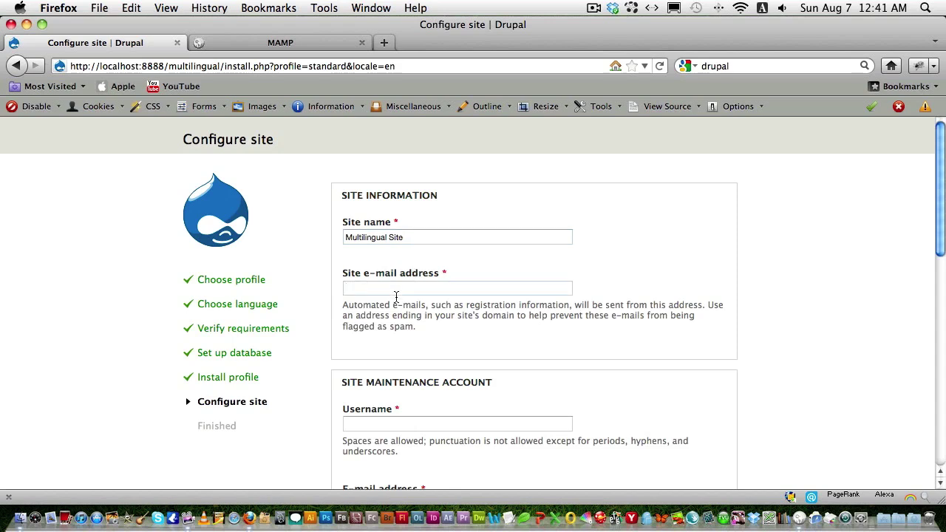
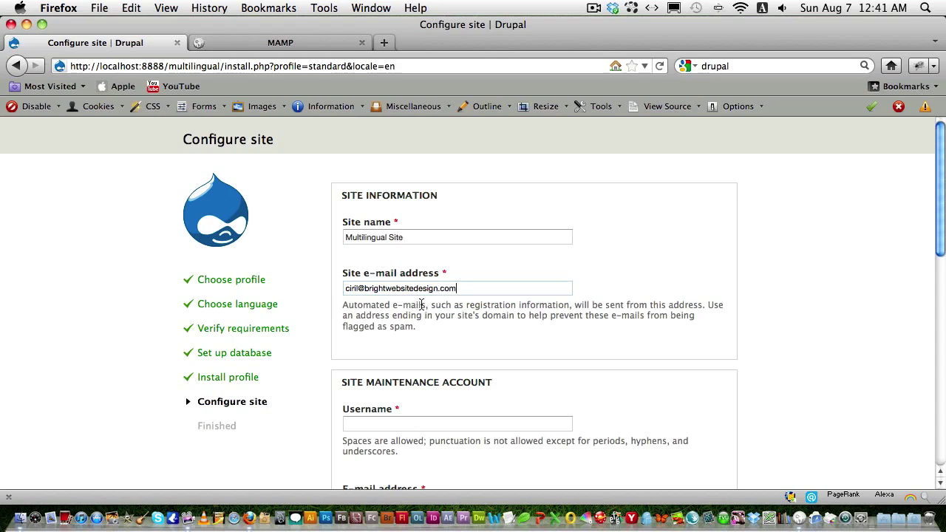
scroll(413, 318, down, 3)
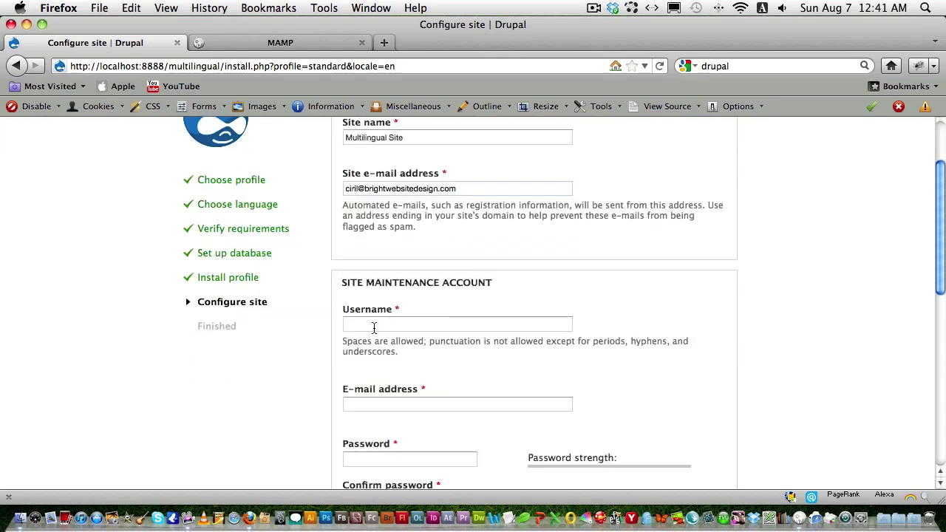
click(373, 326)
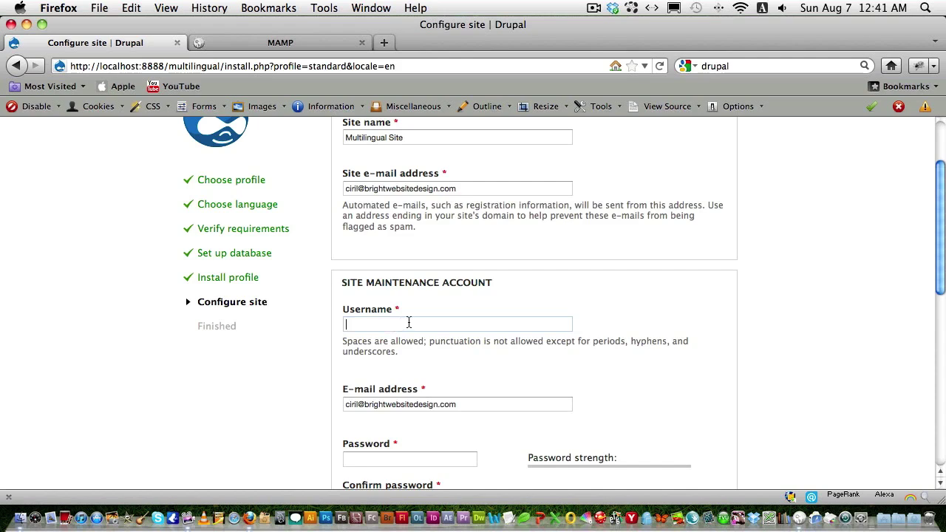
text(admin)
scroll(452, 343, down, 3)
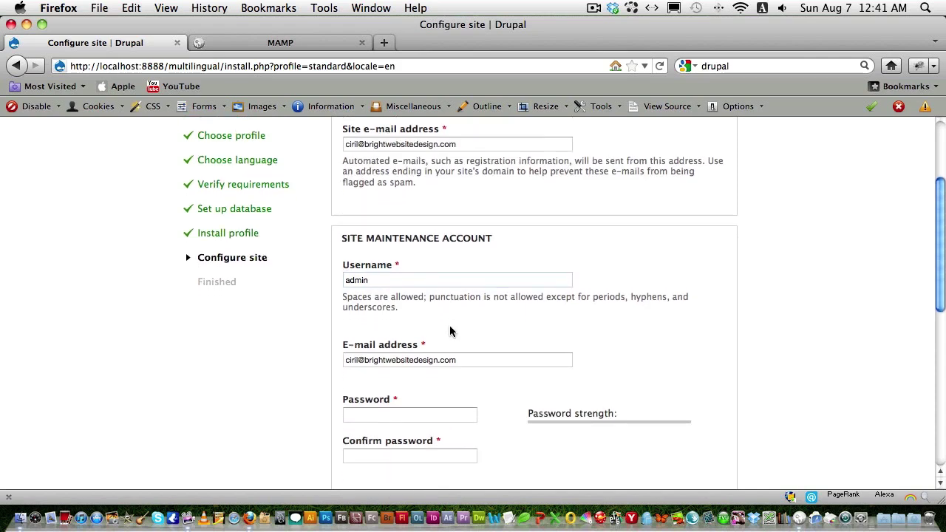
click(380, 343)
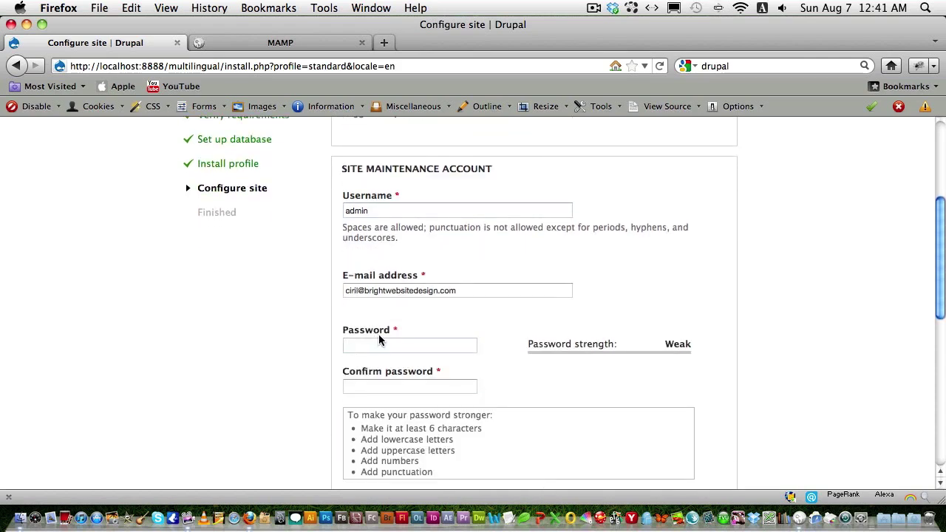
text(••••••••)
click(373, 392)
text(•••••)
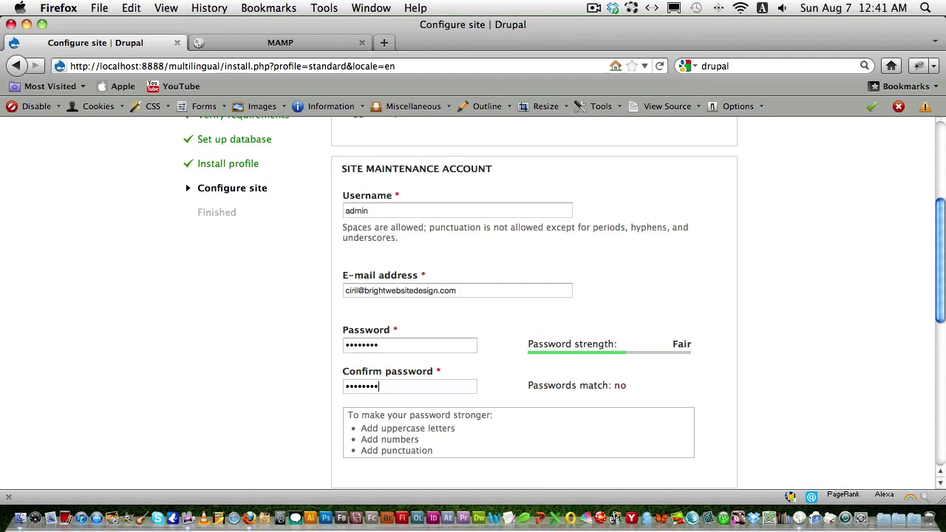
Step: Choose Japan as the default country and submit the site configuration
scroll(451, 402, down, 5)
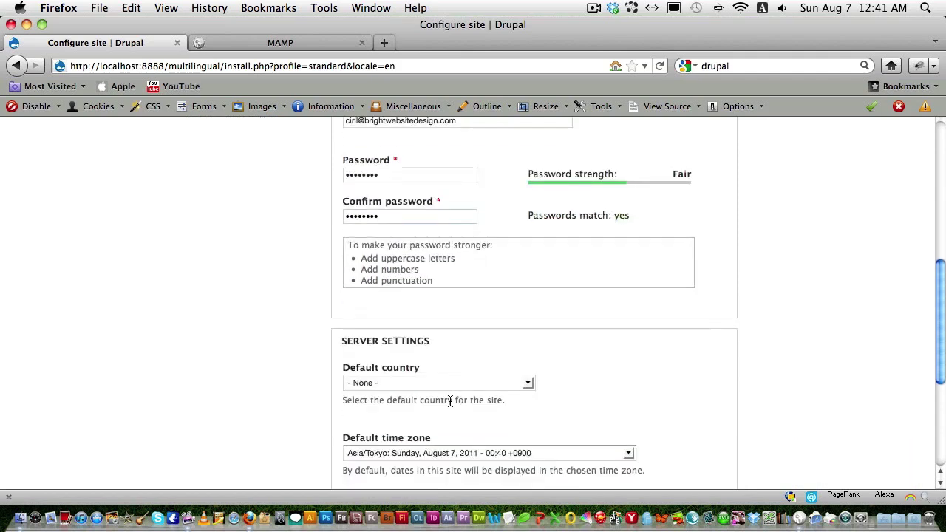
click(527, 383)
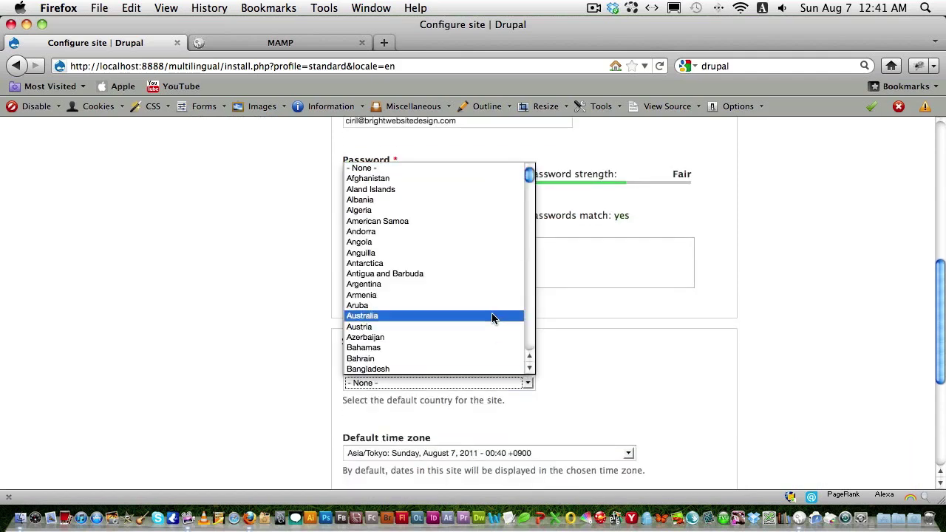
key(j)
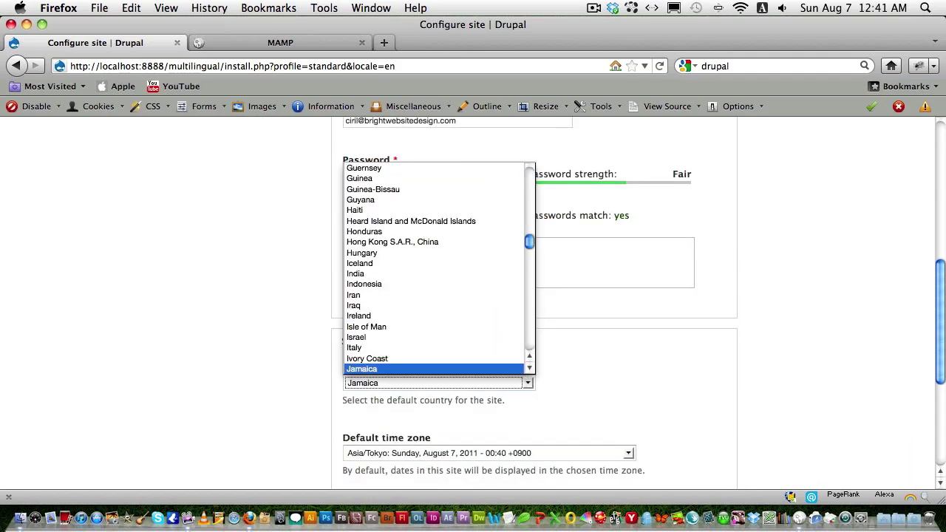
key(Down)
key(Return)
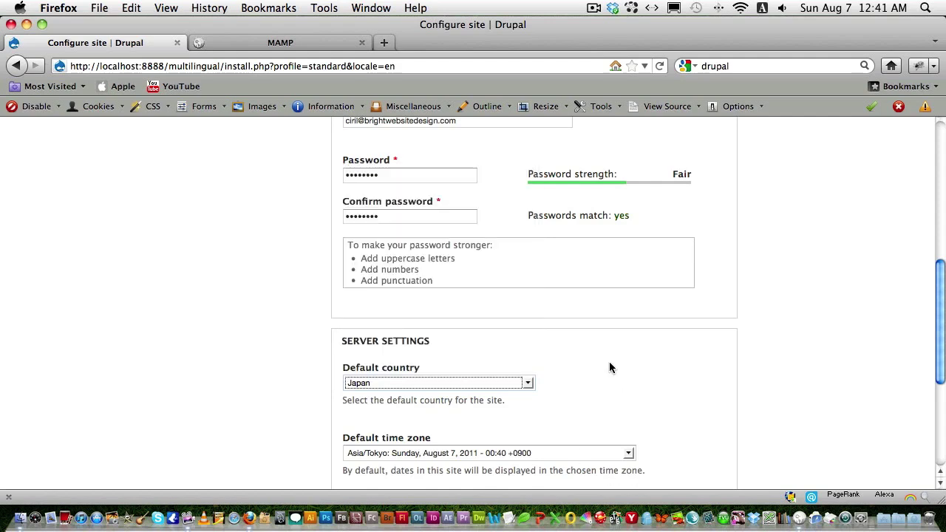
scroll(612, 374, down, 5)
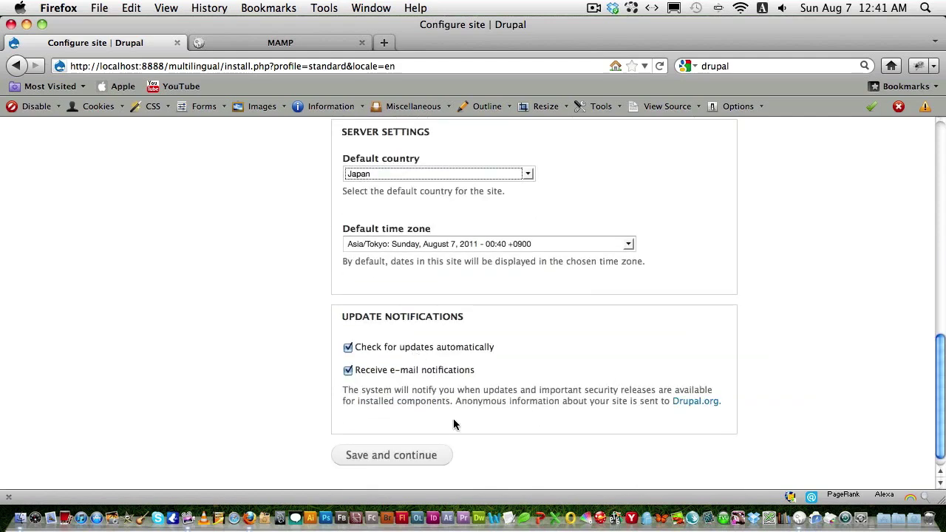
click(407, 463)
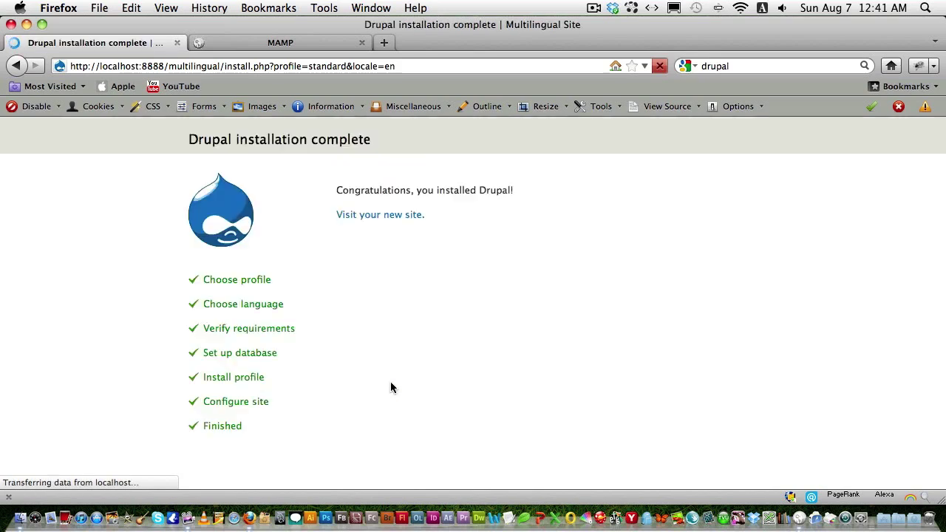
Step: Visit the new site and look over the Status report
click(379, 215)
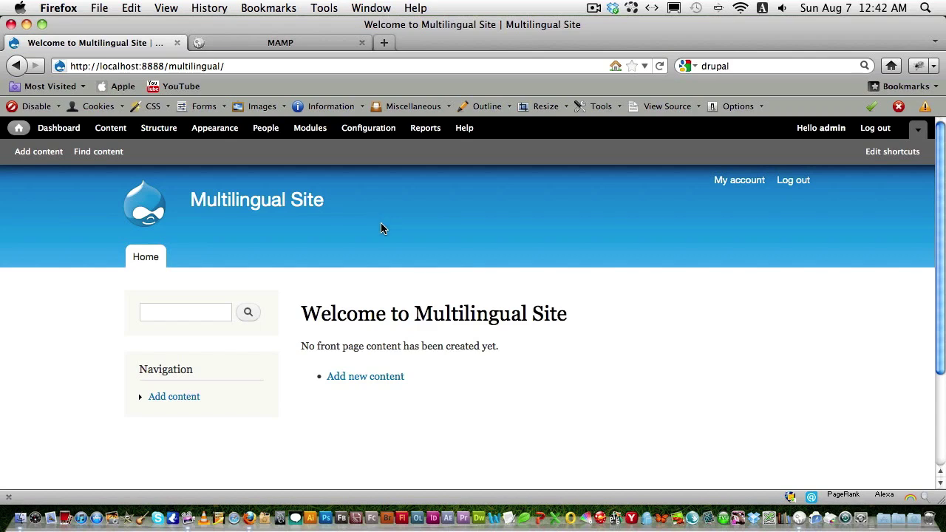
click(425, 130)
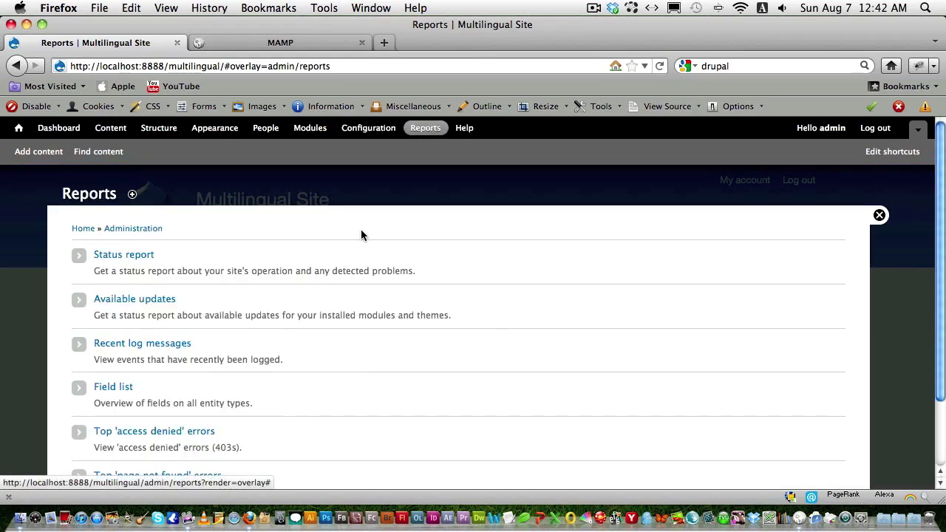
click(126, 256)
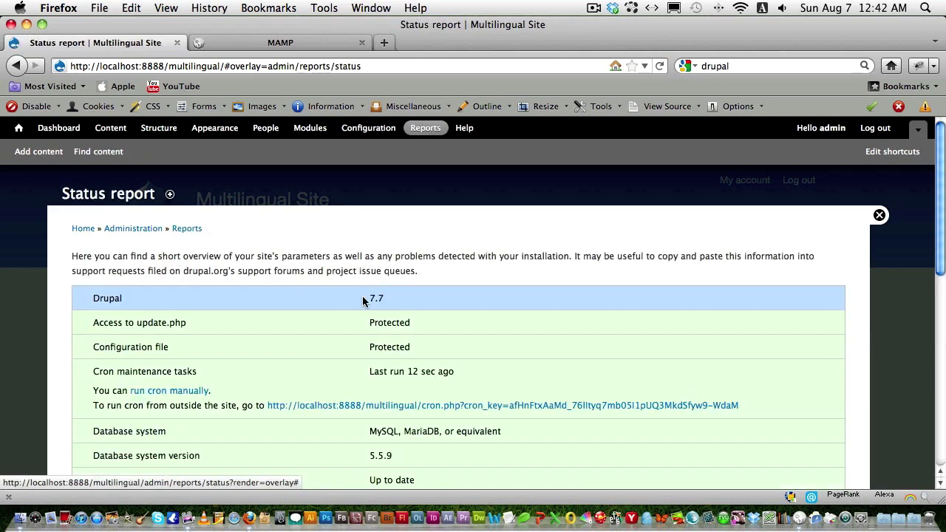
scroll(232, 287, down, 1)
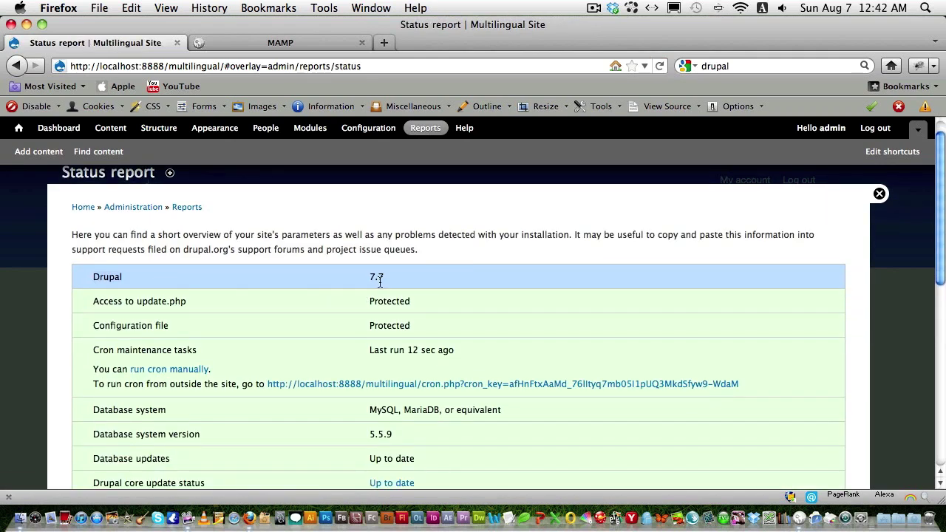
drag(97, 302, 359, 307)
scroll(360, 308, down, 10)
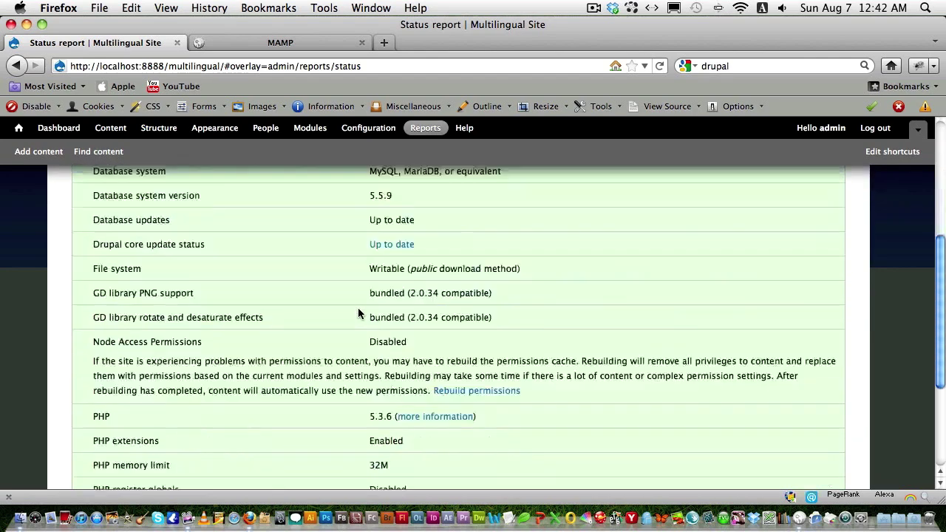
scroll(358, 309, up, 10)
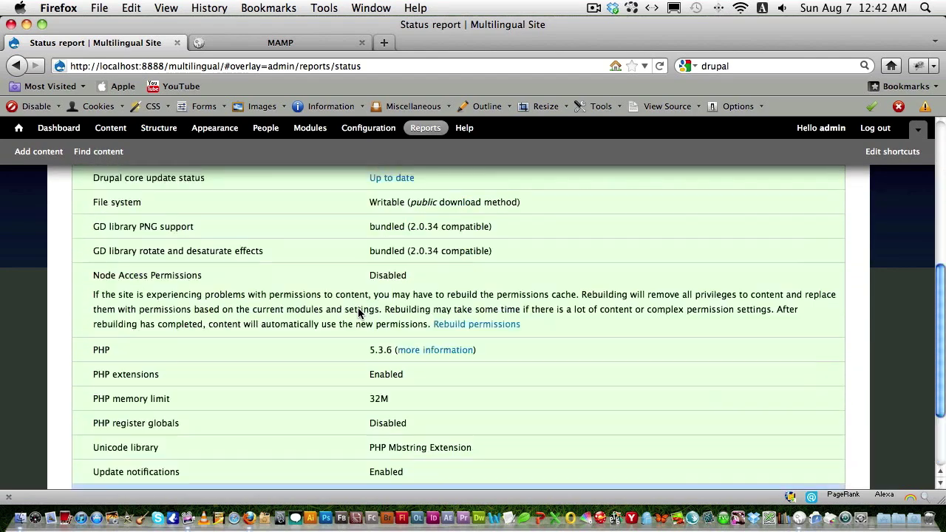
scroll(357, 309, down, 4)
scroll(357, 314, down, 1)
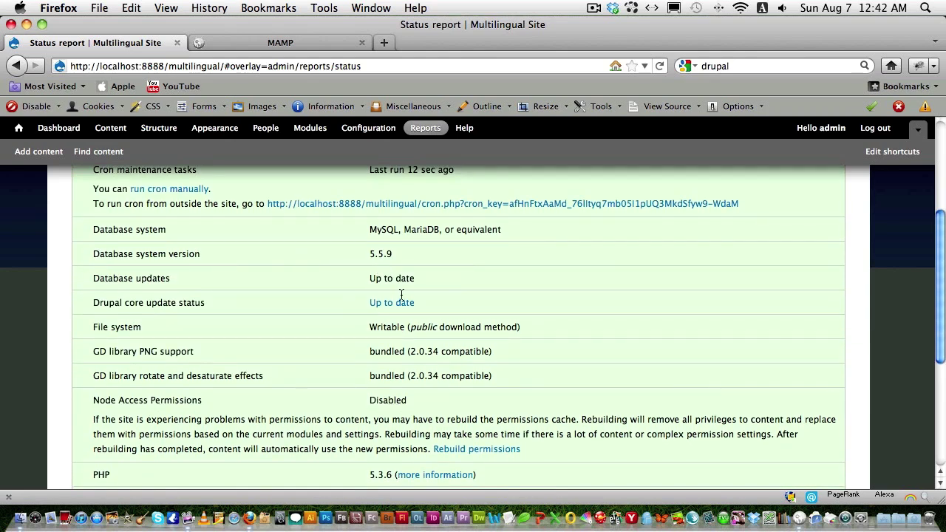
scroll(377, 359, up, 5)
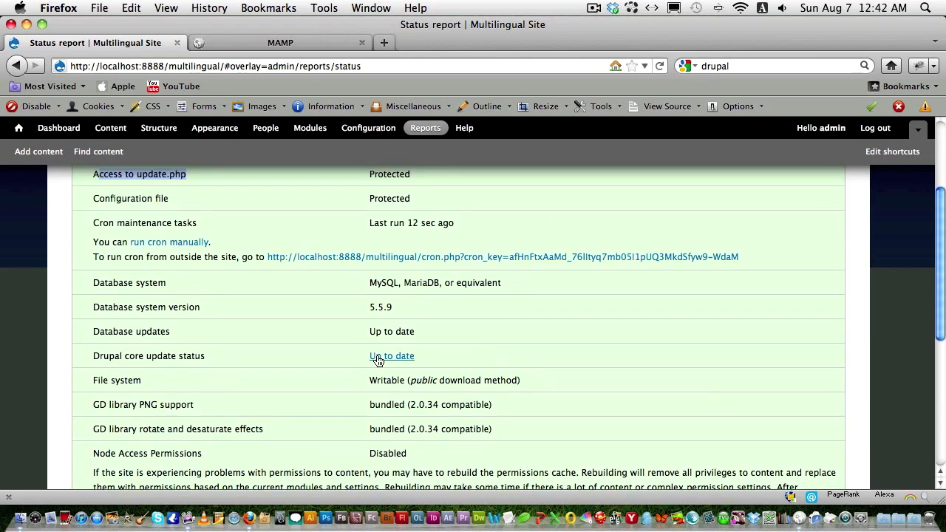
Step: Go to the Modules page from the admin toolbar
click(366, 270)
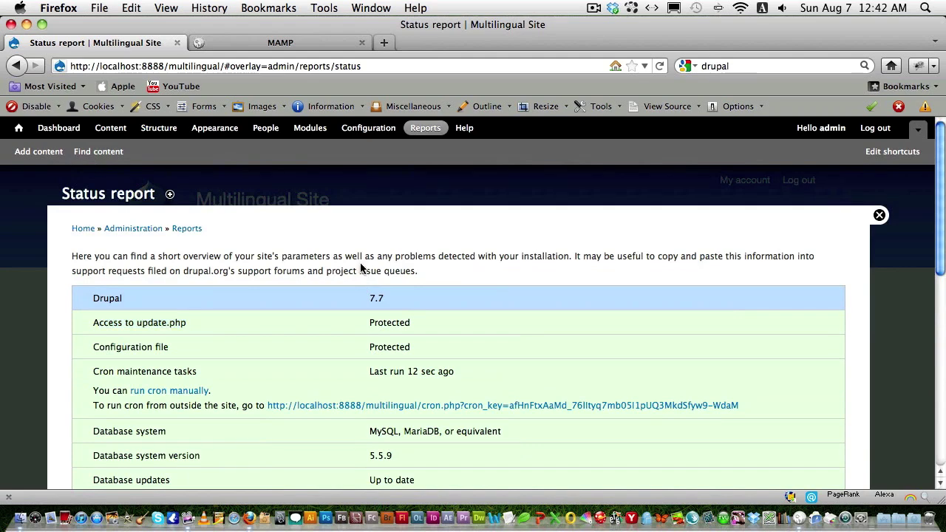
click(309, 131)
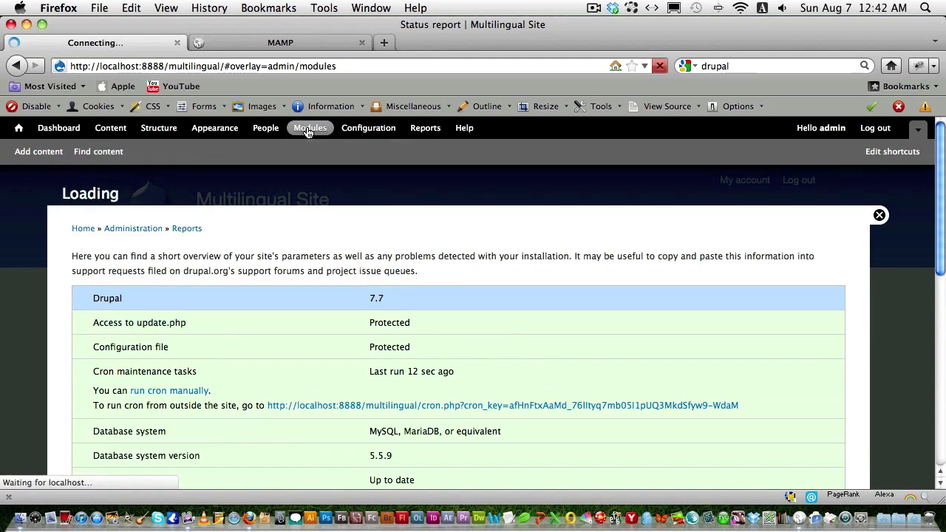
scroll(376, 279, down, 10)
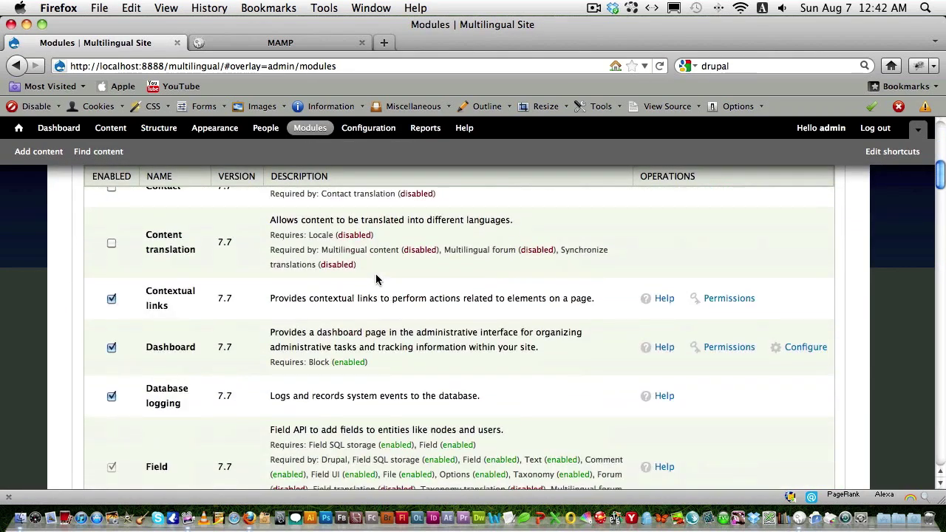
Step: Tick the Content translation, Locale and Localization update modules
click(112, 243)
scroll(199, 260, down, 6)
scroll(201, 260, down, 12)
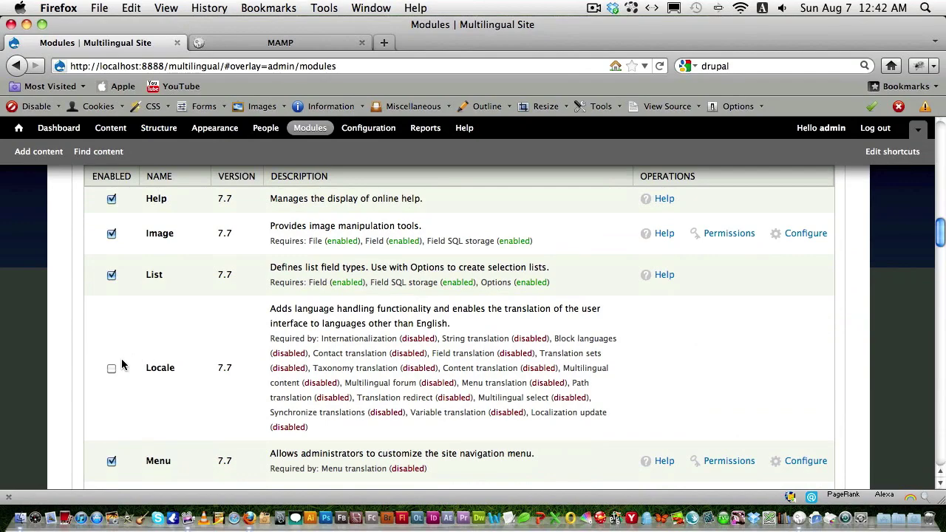
click(111, 368)
scroll(232, 362, down, 15)
scroll(234, 359, down, 12)
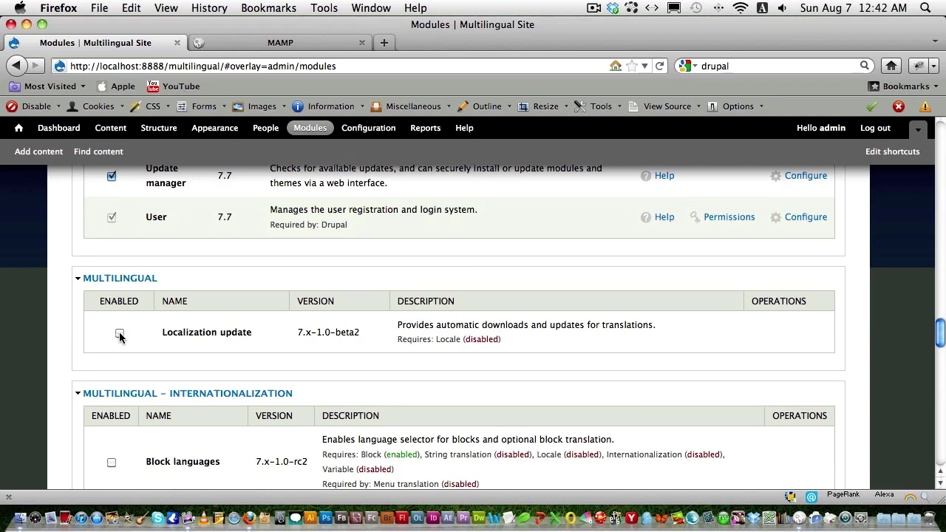
click(120, 335)
scroll(190, 357, down, 2)
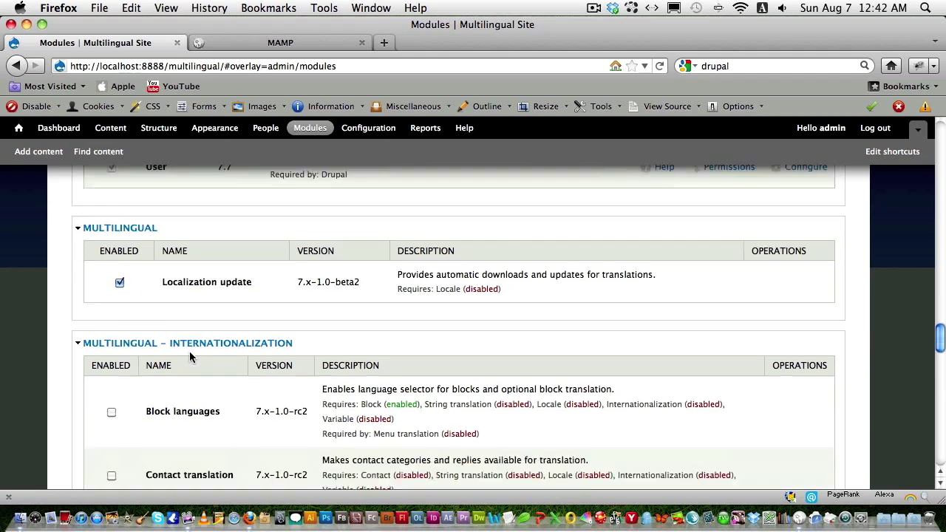
scroll(156, 351, down, 3)
scroll(133, 355, down, 3)
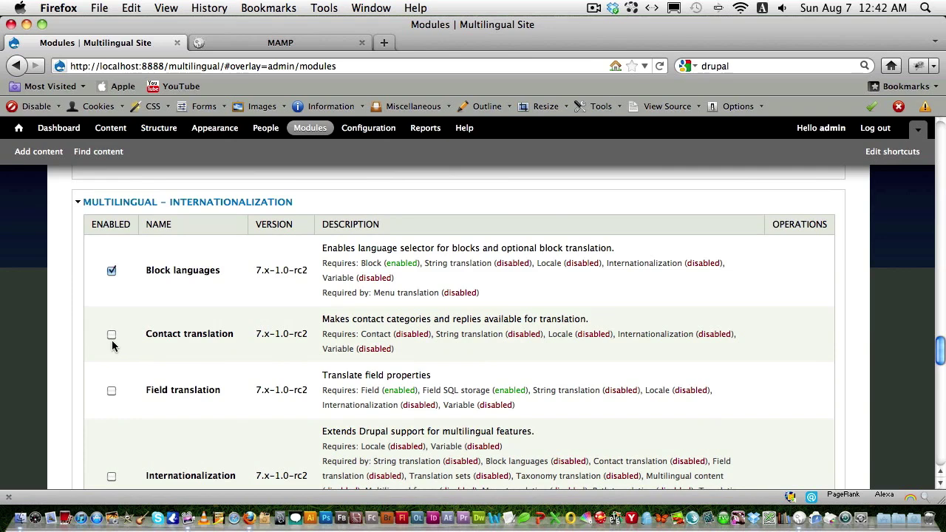
scroll(141, 346, down, 3)
Step: Tick Field translation, Internationalization, Menu translation, Multilingual content, Multilingual select and String translation
click(111, 308)
scroll(147, 346, down, 1)
click(113, 353)
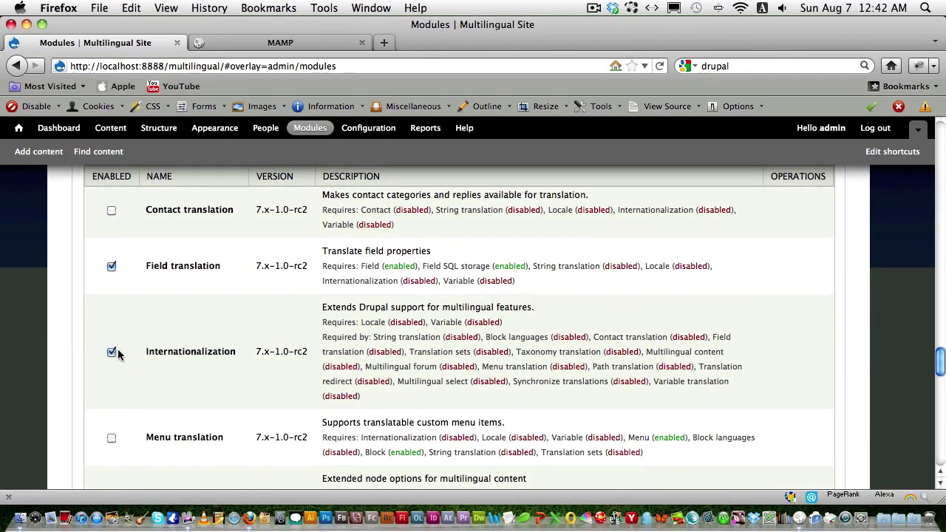
scroll(151, 354, down, 4)
click(111, 328)
scroll(181, 396, down, 3)
click(111, 302)
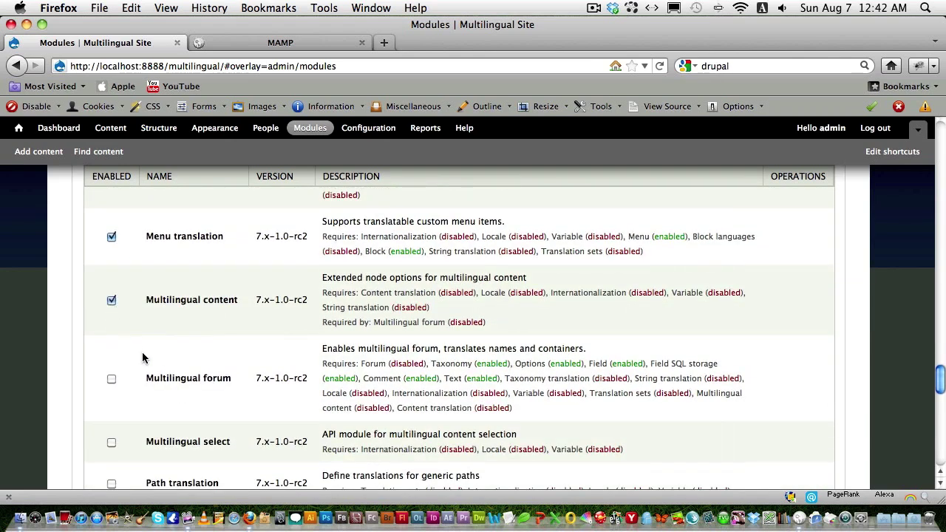
scroll(144, 357, down, 2)
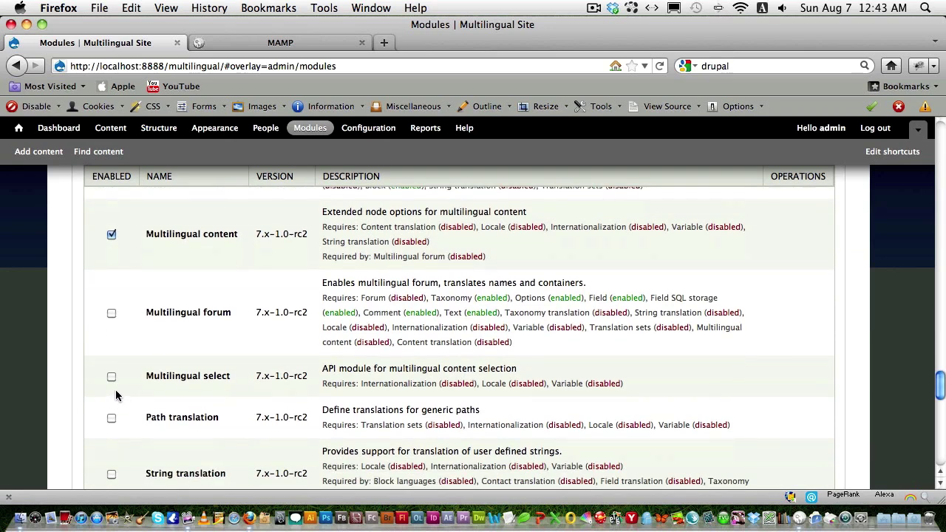
scroll(115, 391, down, 1)
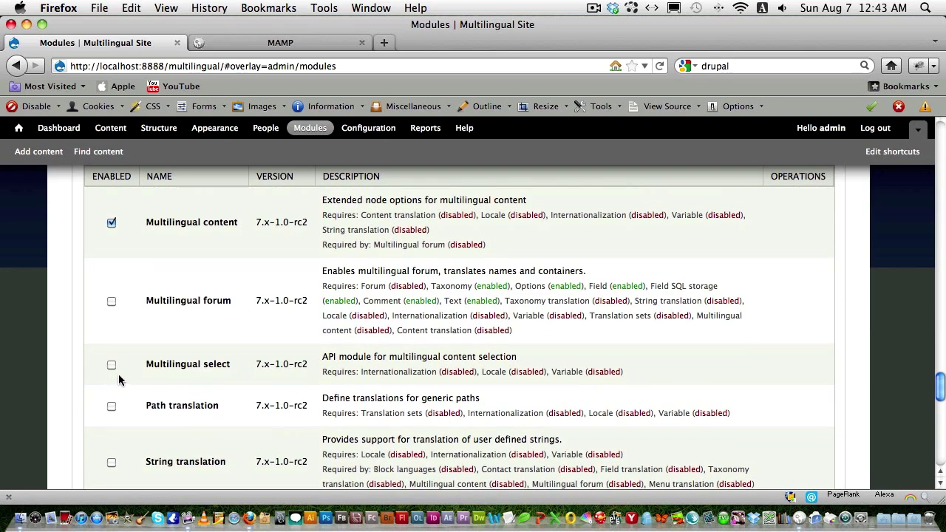
click(111, 366)
scroll(148, 399, down, 2)
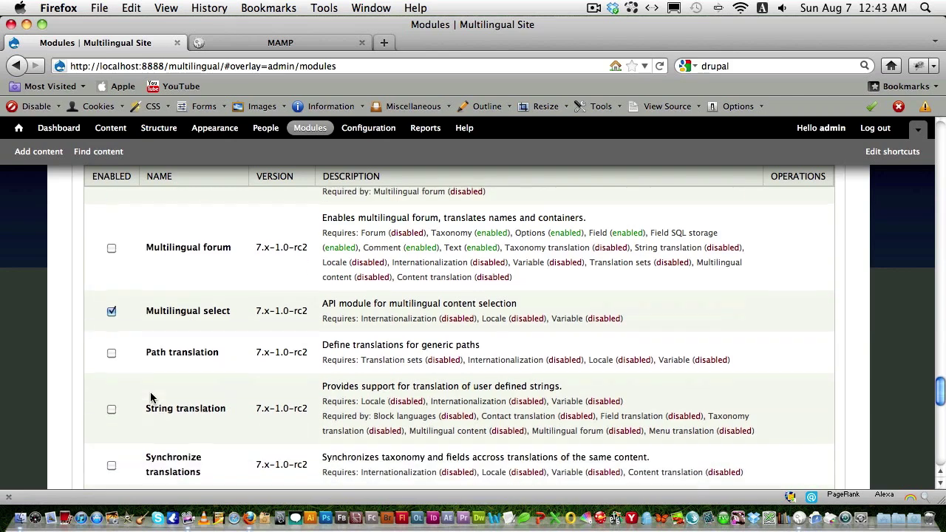
scroll(115, 354, down, 3)
click(111, 340)
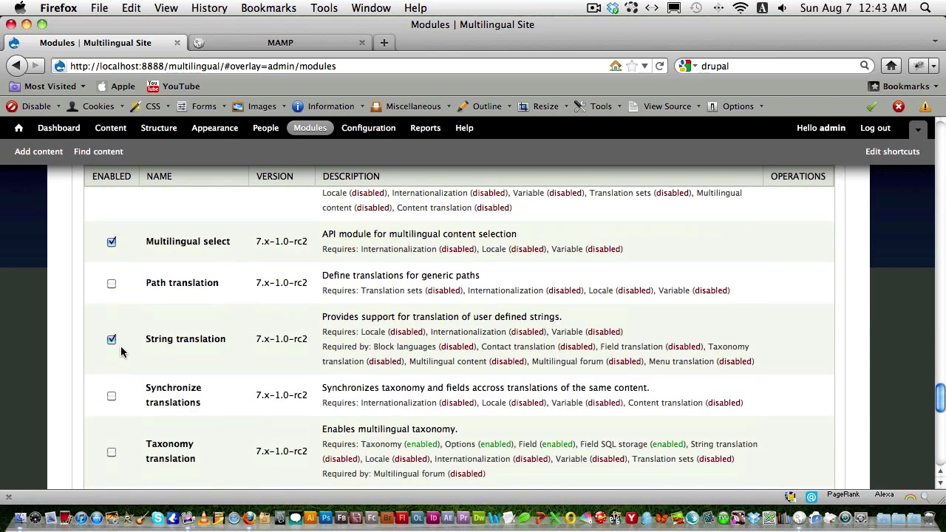
scroll(139, 417, down, 1)
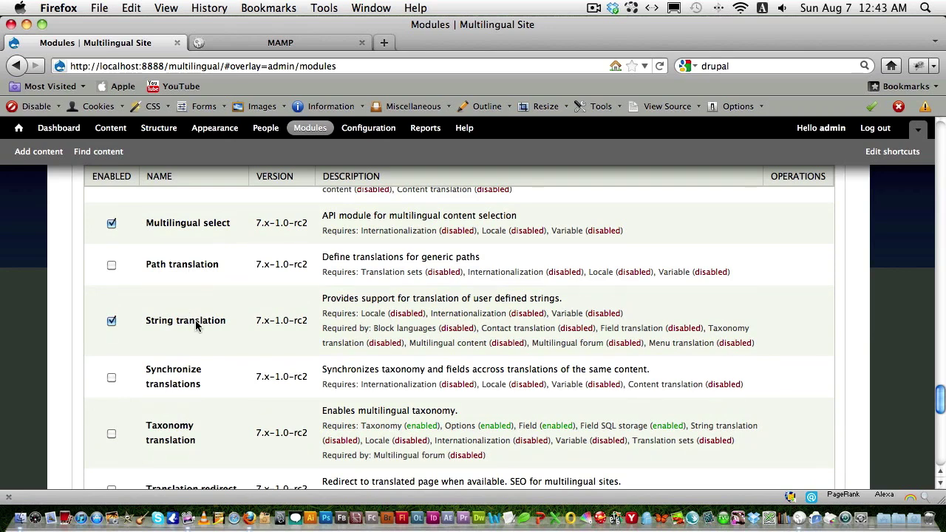
scroll(197, 321, down, 2)
scroll(197, 325, down, 1)
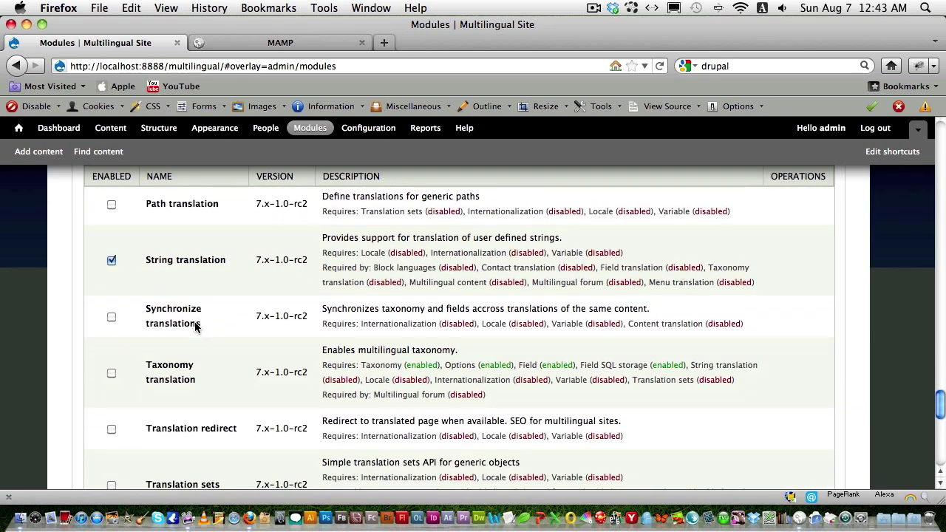
scroll(122, 332, down, 1)
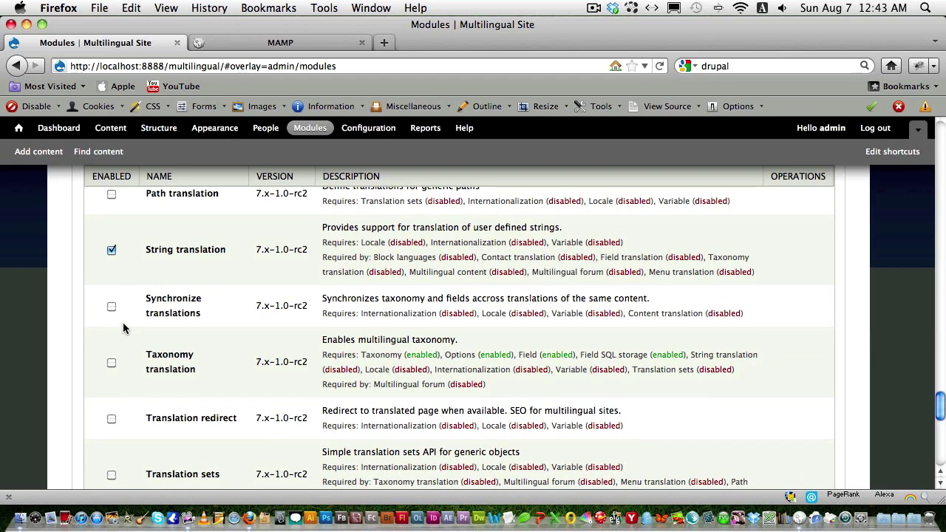
Step: Tick Synchronize translations, Taxonomy translation, Translation redirect, Translation sets and Variable translation
click(111, 307)
click(115, 362)
scroll(152, 380, down, 5)
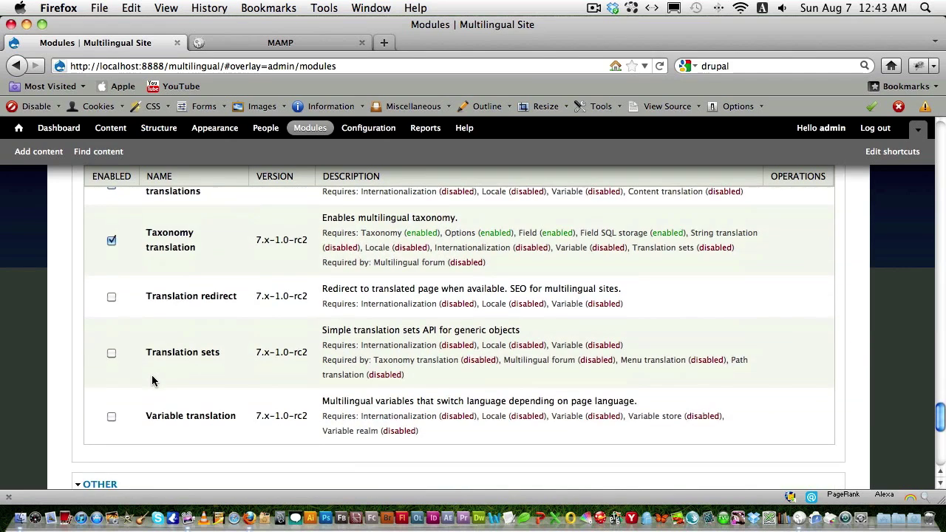
click(112, 296)
click(112, 354)
click(112, 419)
scroll(172, 424, down, 6)
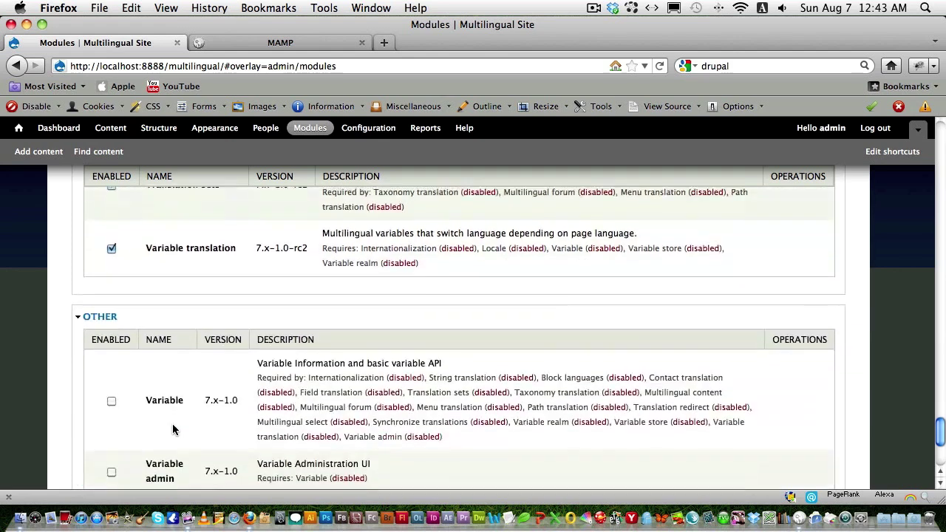
Step: Tick Variable and Variable admin, leave Variable realm off, and save the module configuration
click(112, 353)
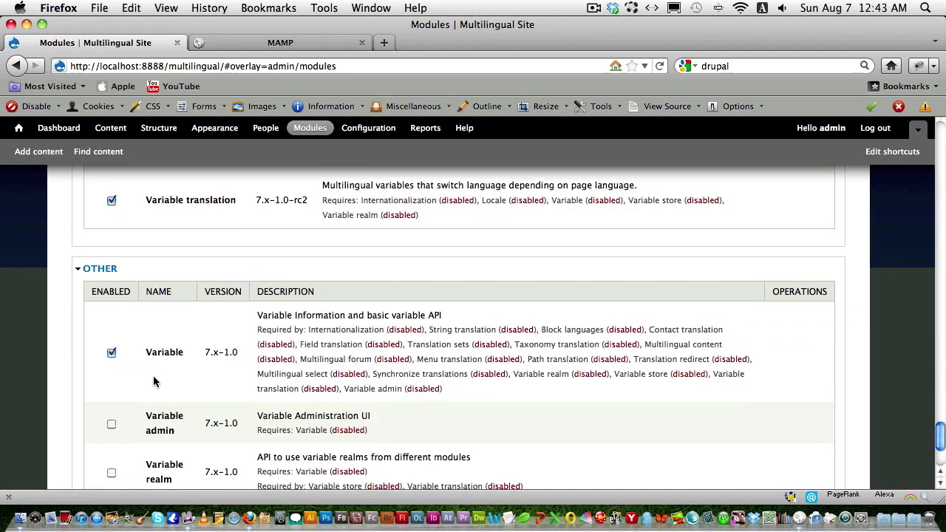
scroll(152, 383, down, 3)
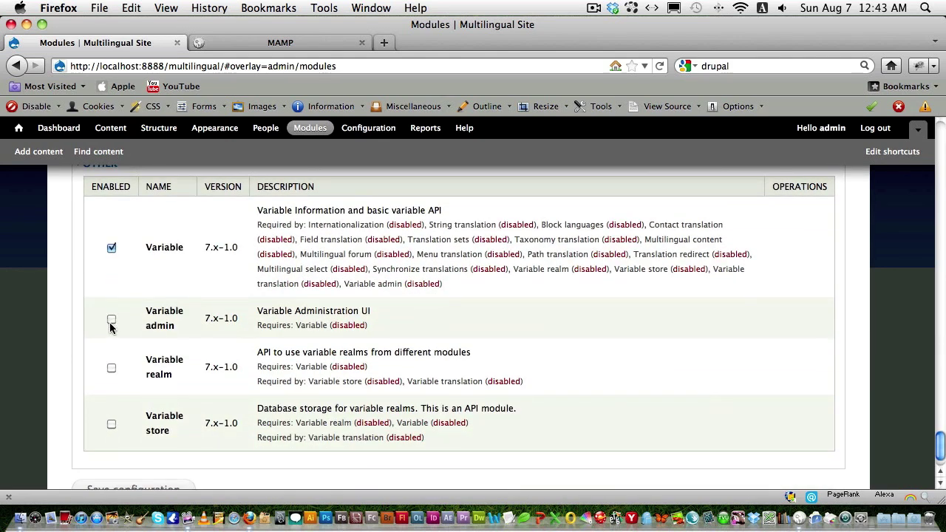
click(111, 318)
click(111, 424)
click(111, 368)
click(112, 367)
scroll(138, 382, down, 2)
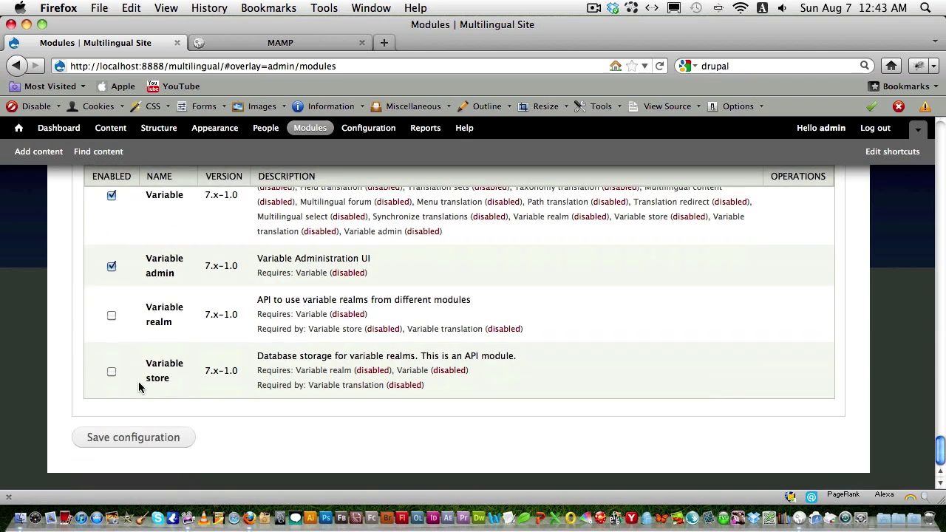
click(135, 440)
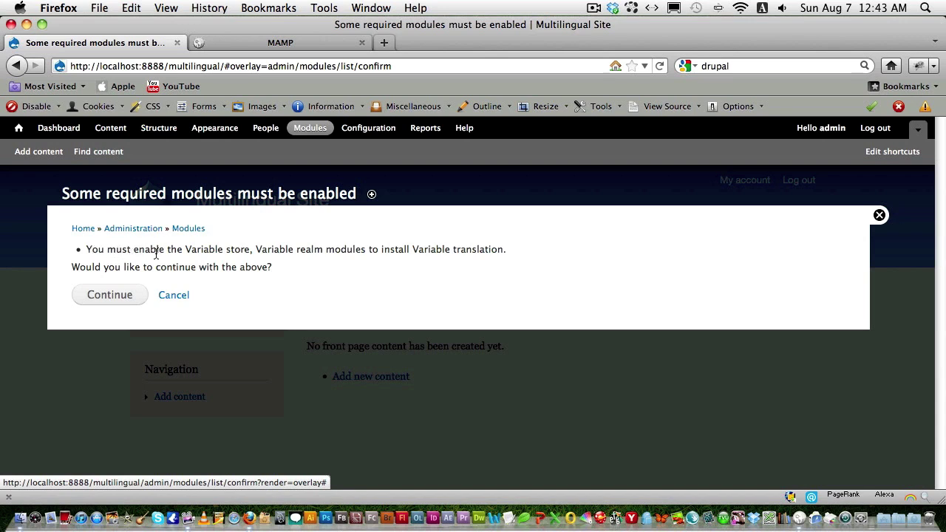
Step: Confirm enabling the required Variable store and Variable realm modules, then go to Configuration
drag(186, 252, 251, 253)
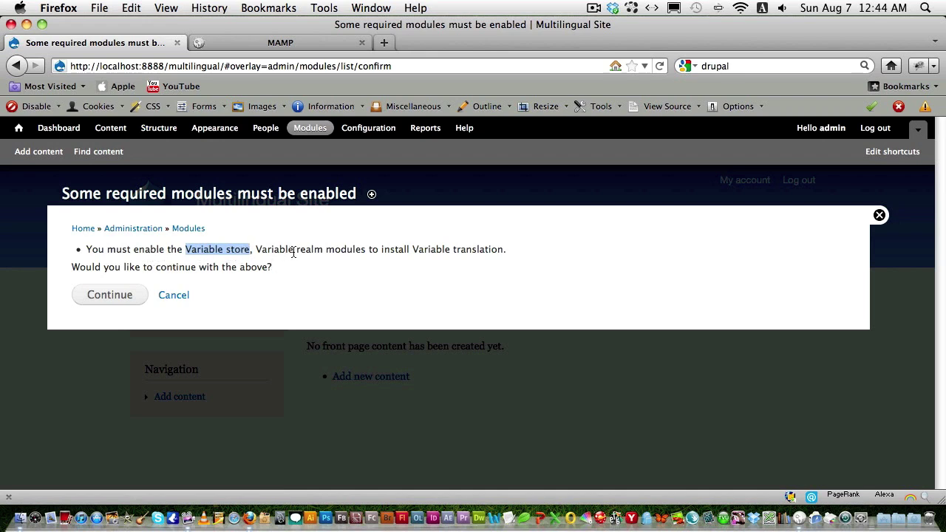
click(105, 303)
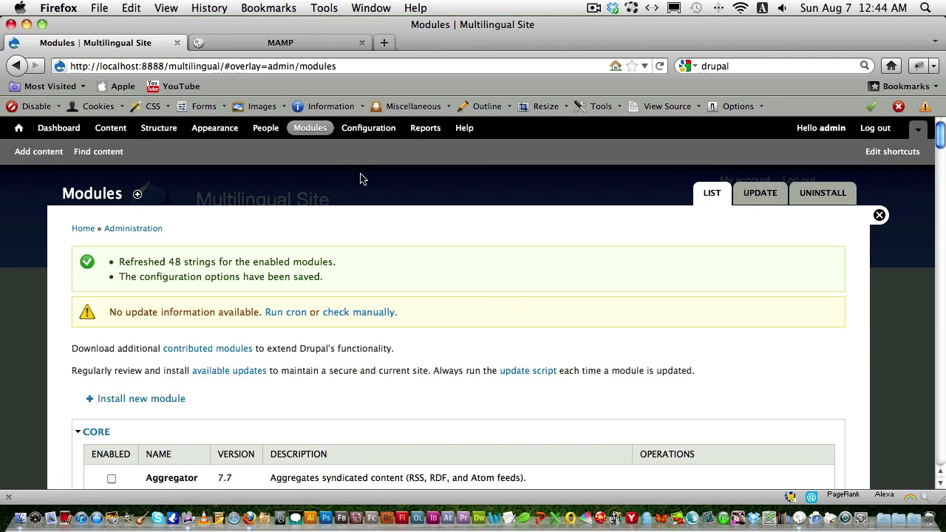
click(387, 133)
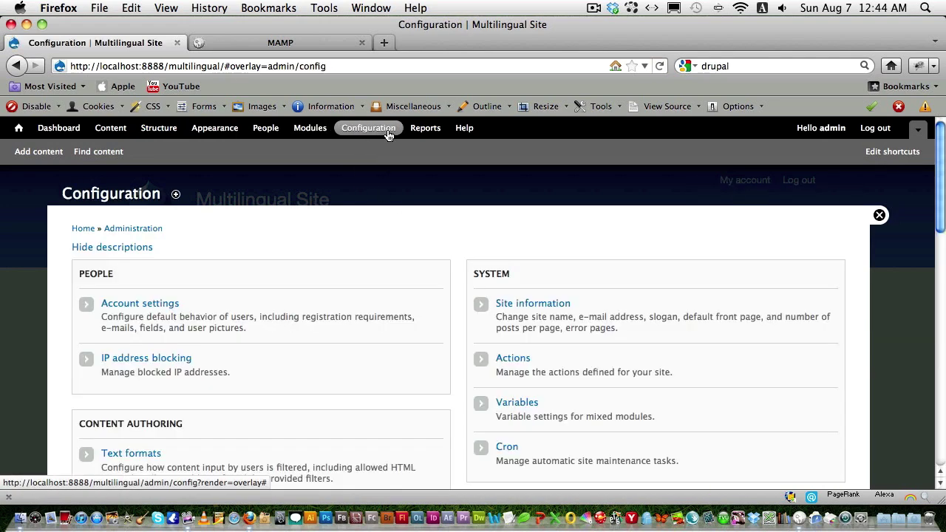
Step: Go to Regional and Language's Languages page, where English is the only language
scroll(418, 436, down, 10)
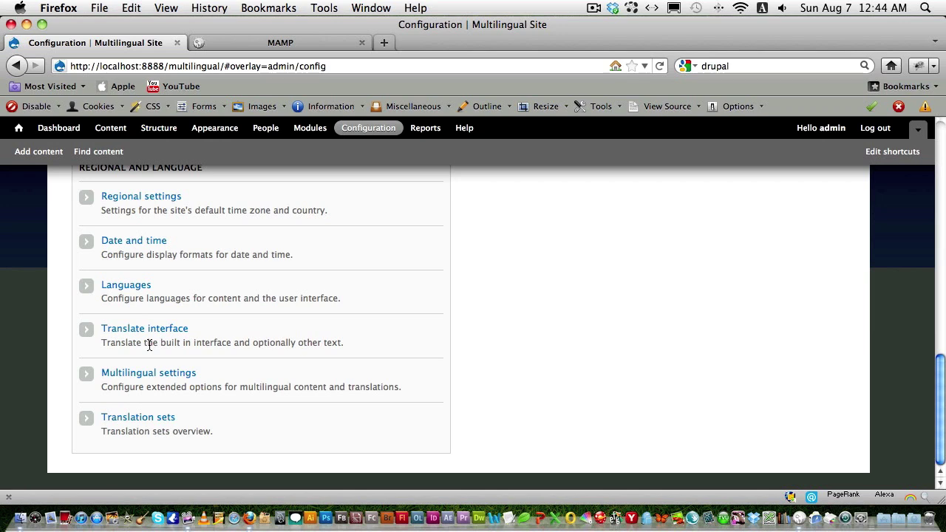
click(127, 292)
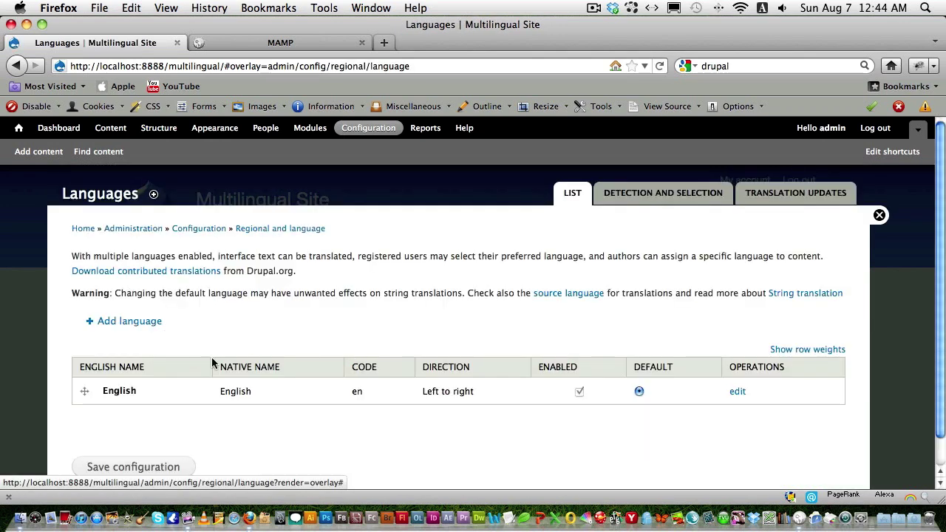
scroll(238, 368, down, 1)
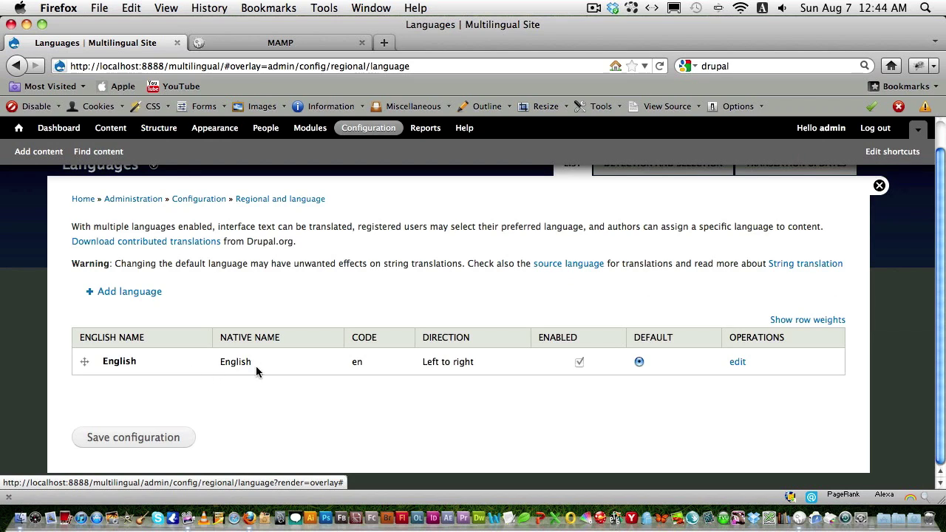
click(122, 290)
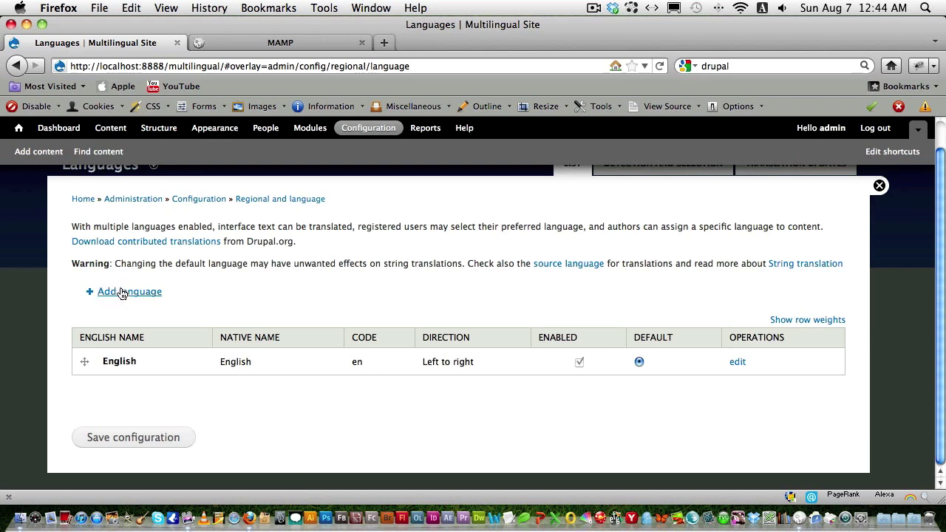
Step: Pick Korean (한국어) from the language list and add it with its translations
click(219, 358)
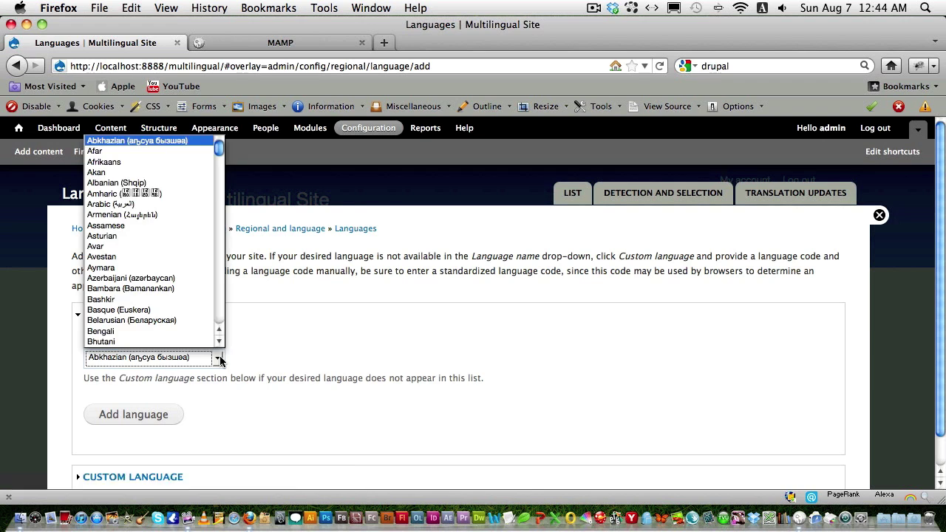
key(k)
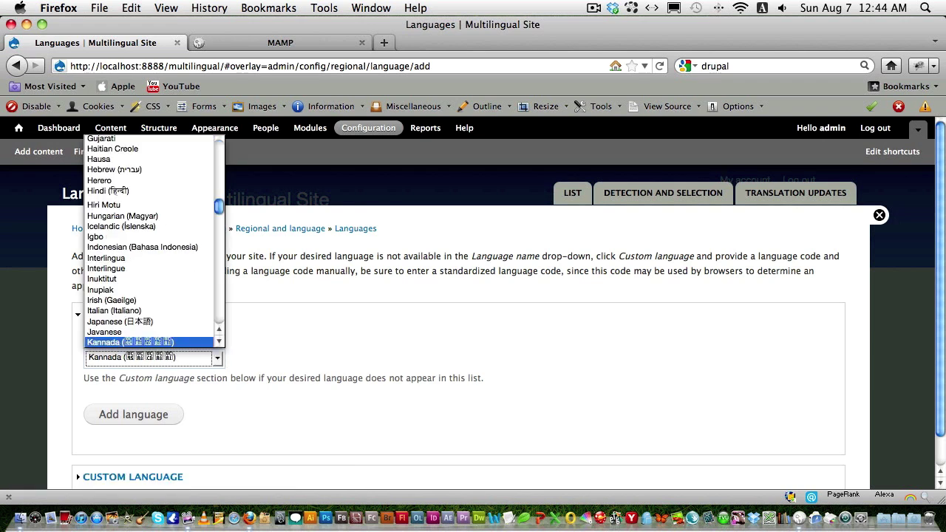
key(Down)
key(Down)
key(Down)
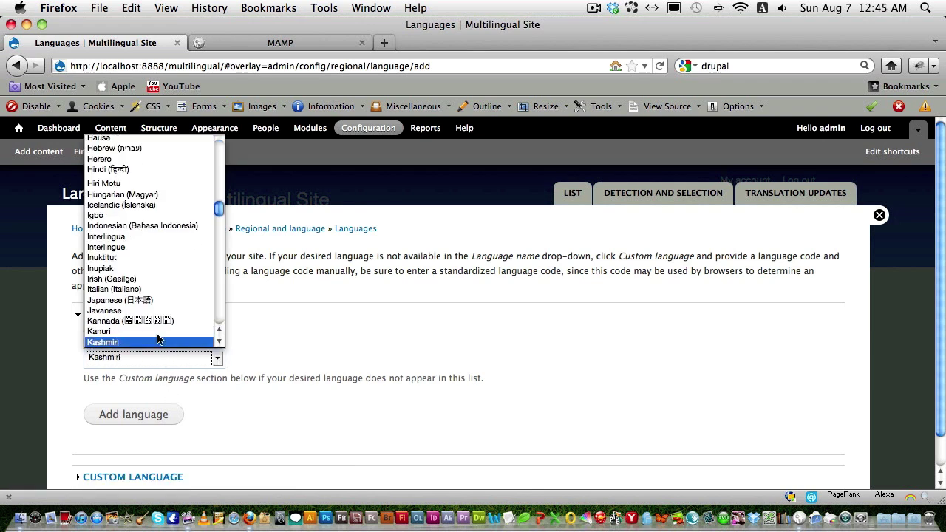
key(Down)
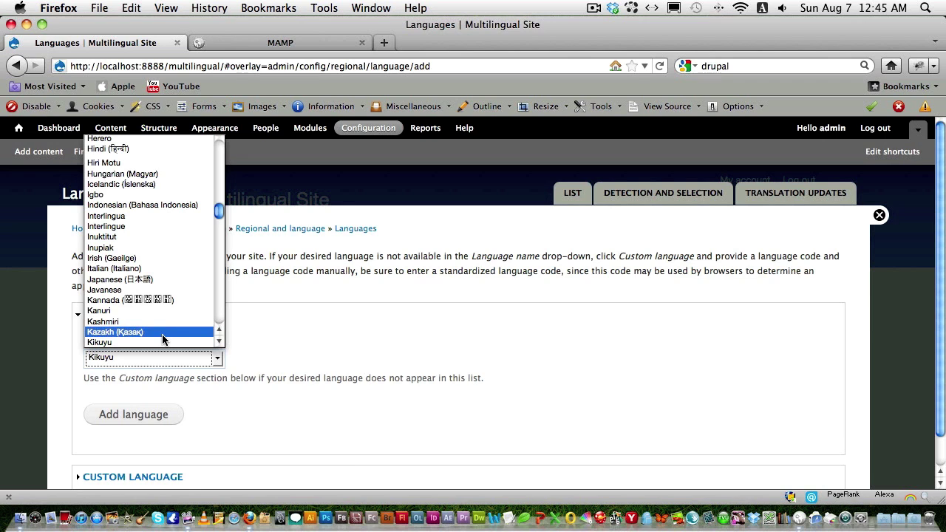
scroll(175, 251, down, 6)
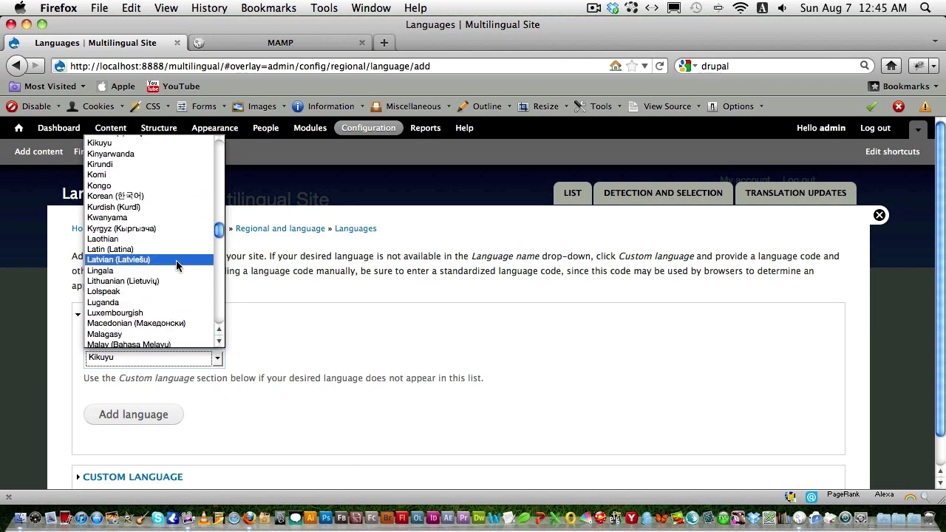
scroll(176, 260, up, 3)
click(141, 232)
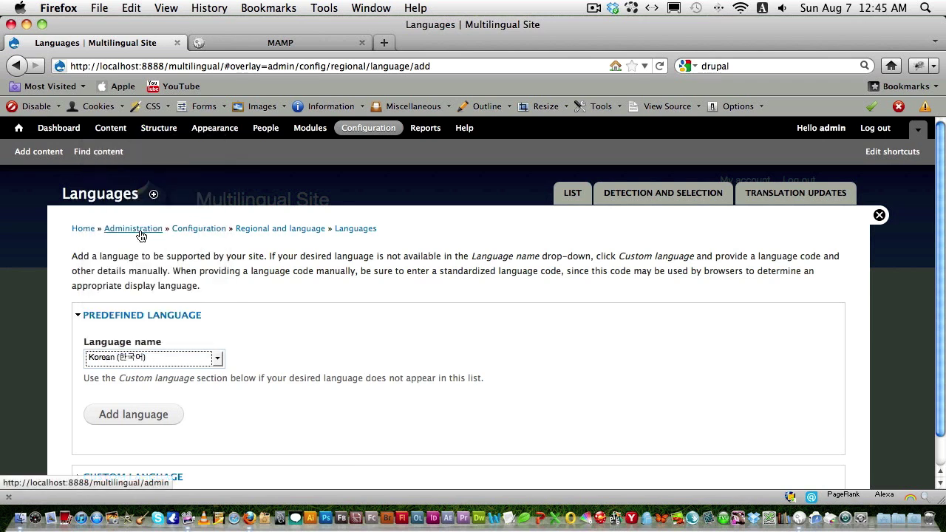
click(151, 422)
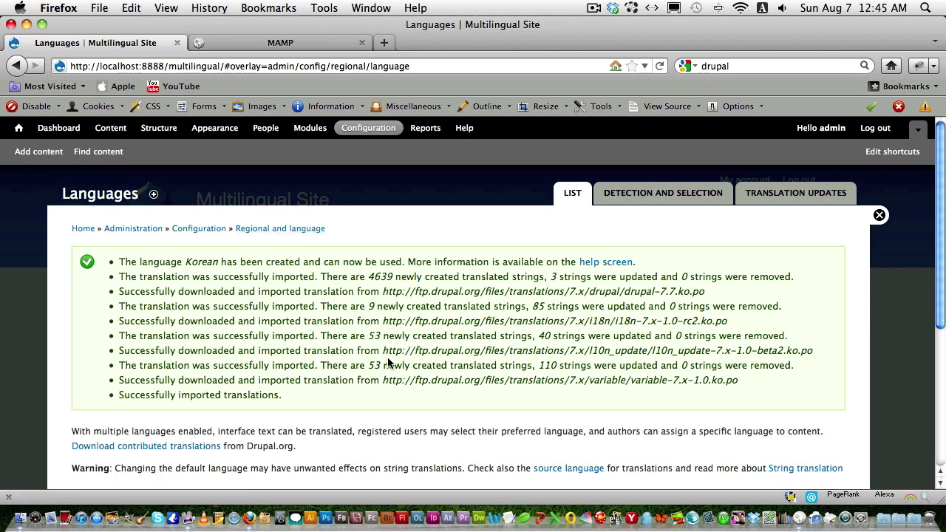
scroll(392, 363, down, 4)
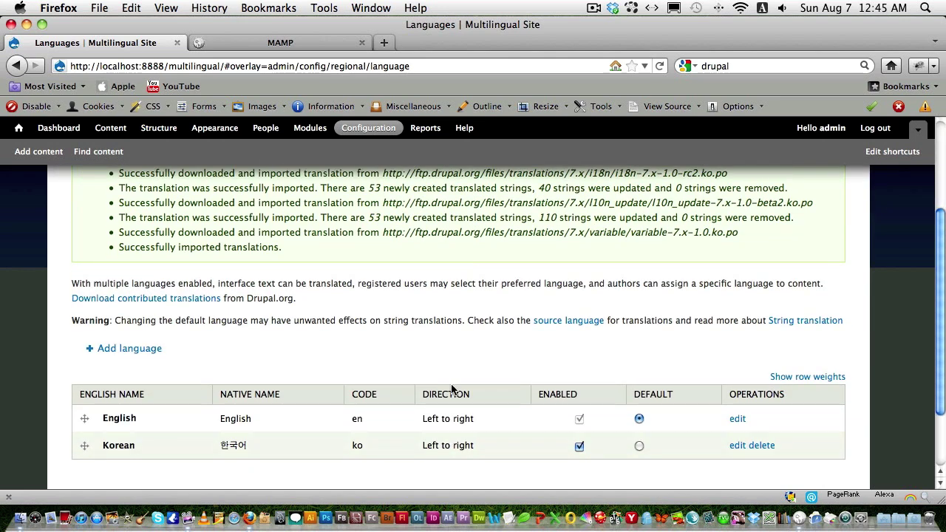
click(737, 447)
Step: Change Korean's path prefix from ko to kr and save the language
scroll(437, 400, down, 3)
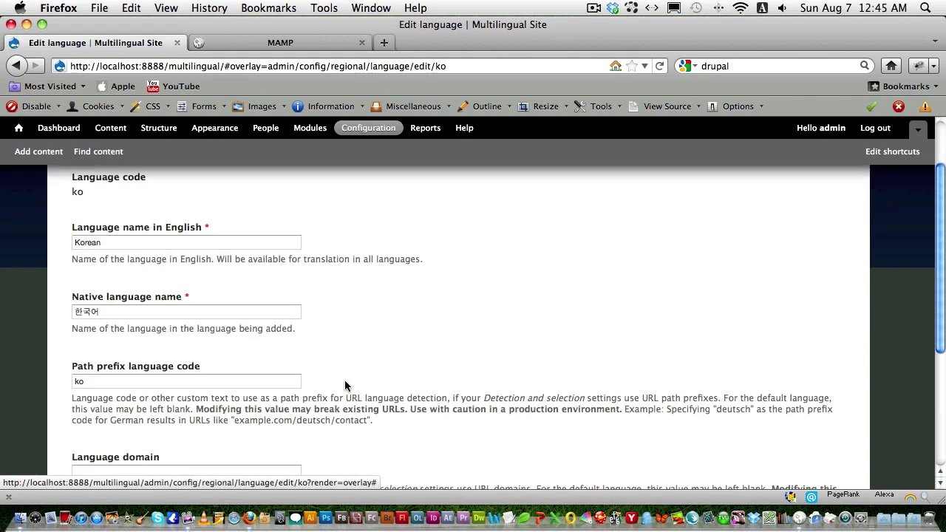
drag(83, 382, 76, 382)
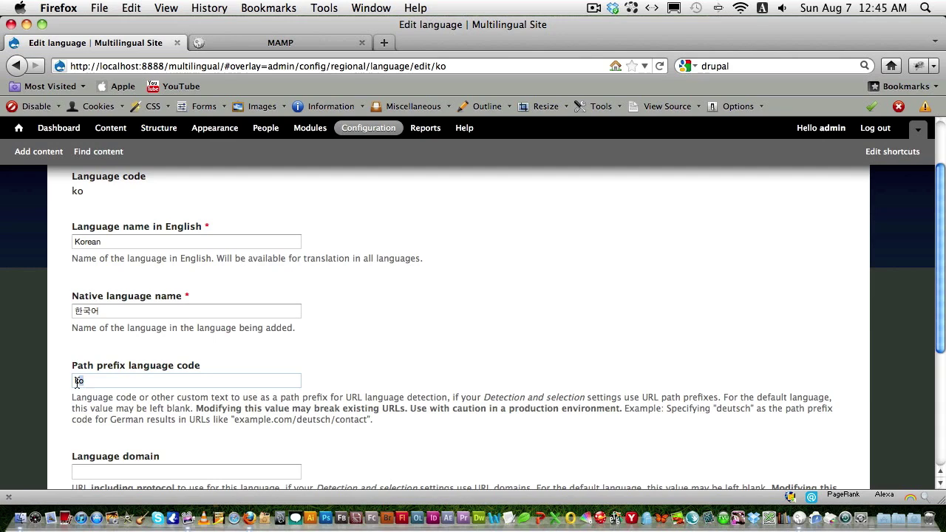
click(80, 382)
key(BackSpace)
text(r)
scroll(144, 427, down, 8)
click(129, 436)
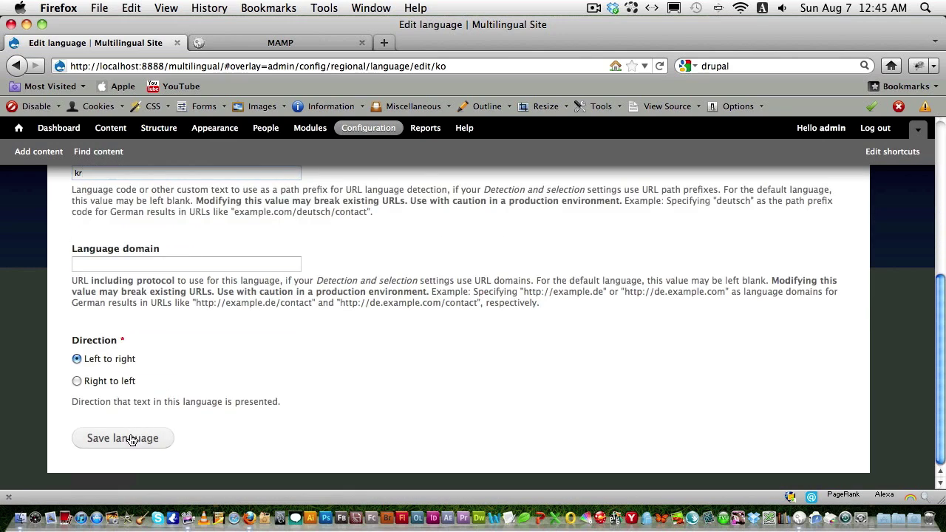
click(148, 322)
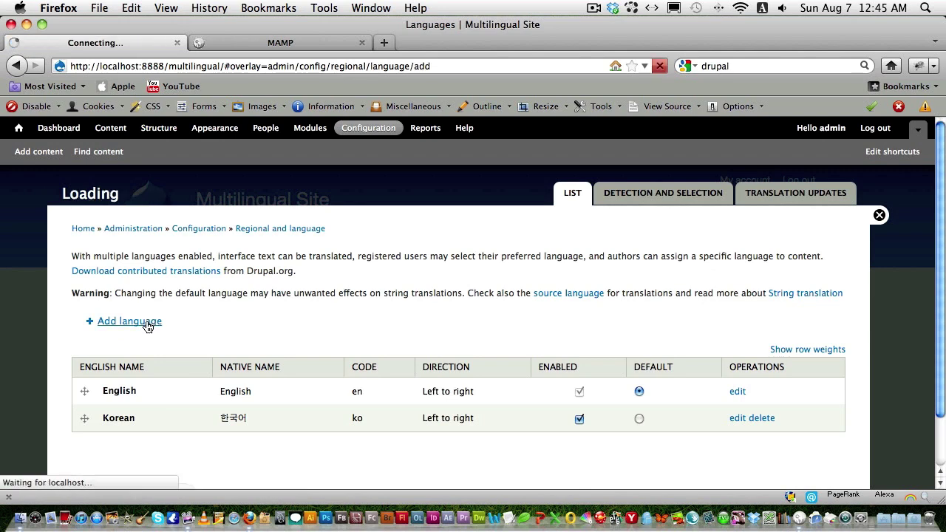
Step: Pick Japanese (日本語) from the language list and add it to the site
click(220, 359)
key(j)
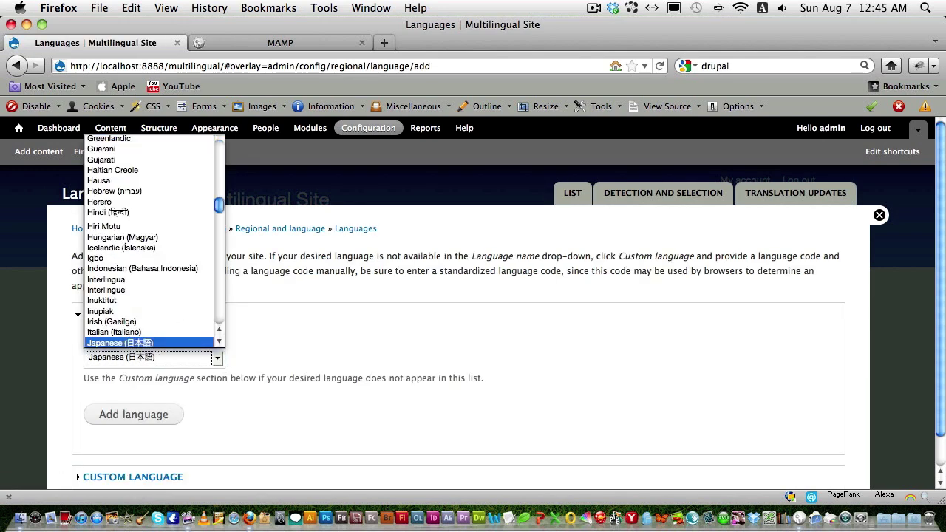
key(Return)
click(145, 424)
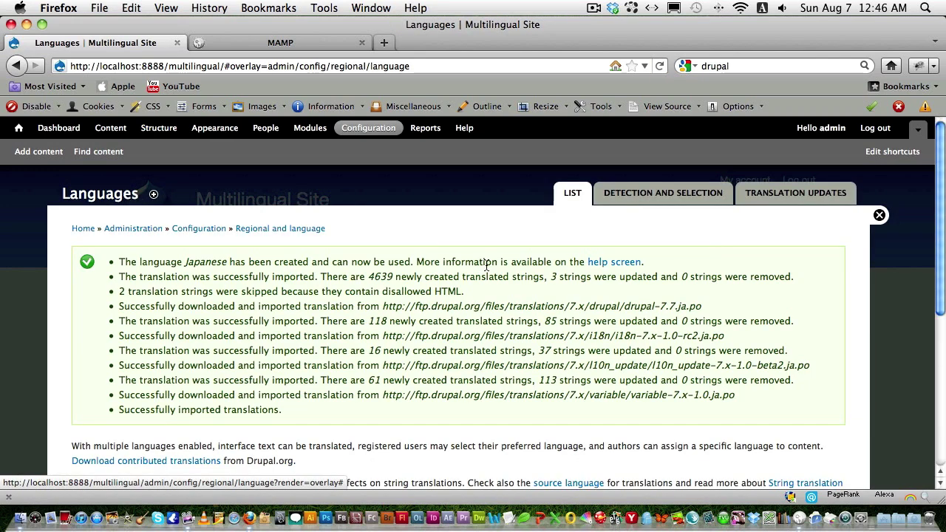
scroll(490, 265, down, 6)
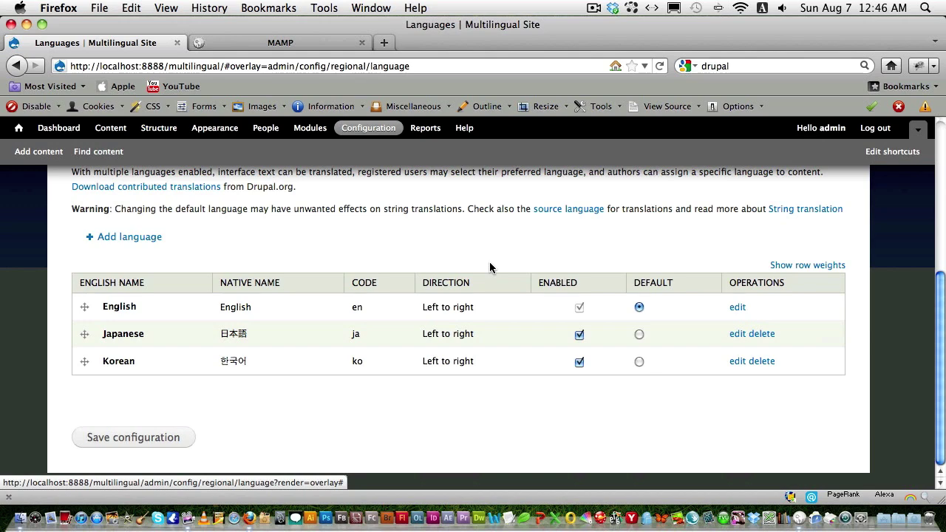
scroll(492, 263, up, 6)
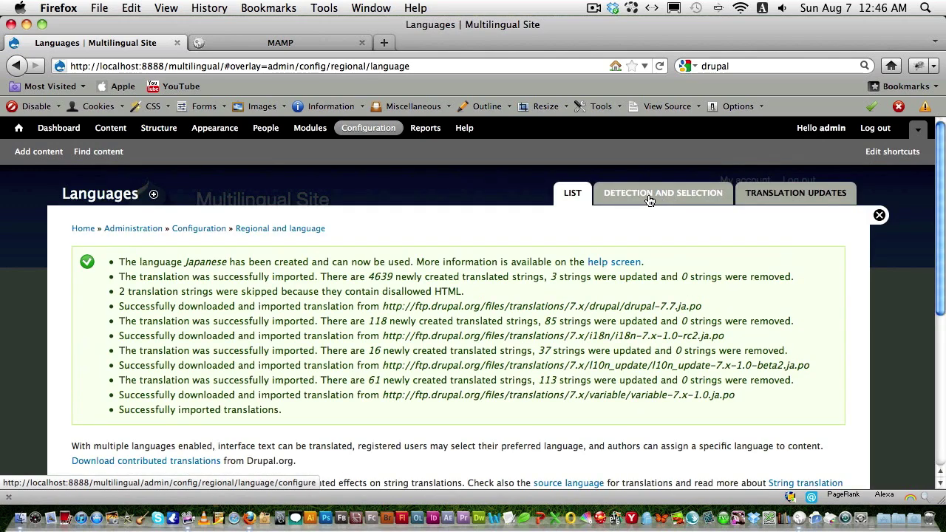
click(648, 200)
scroll(477, 291, down, 3)
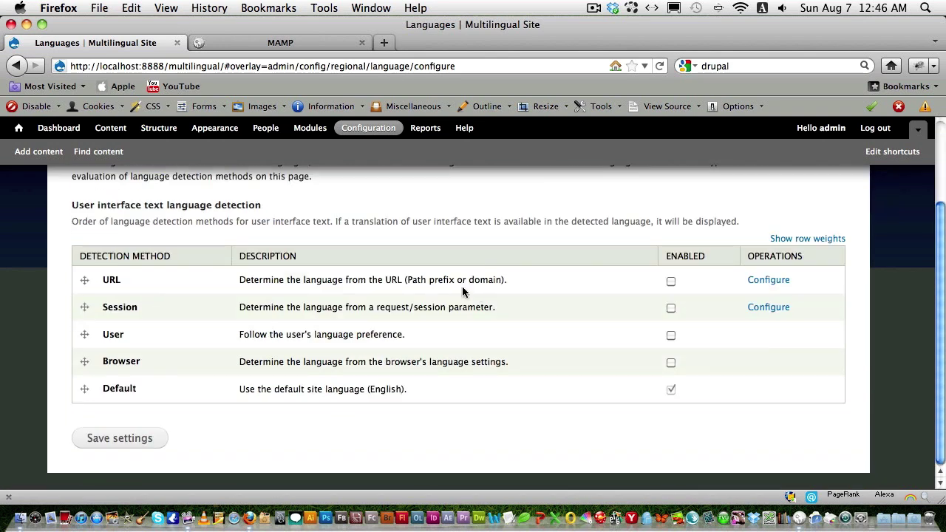
scroll(462, 287, up, 3)
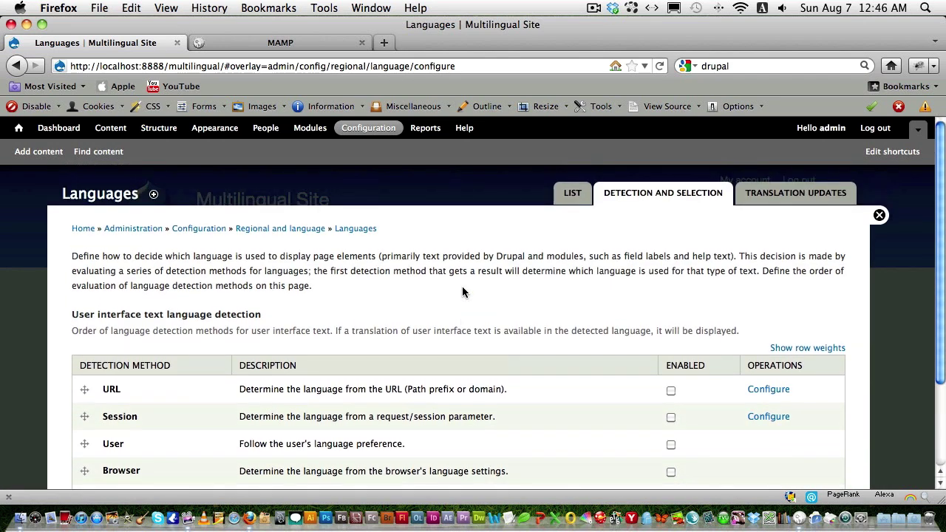
scroll(462, 292, down, 3)
scroll(462, 292, up, 3)
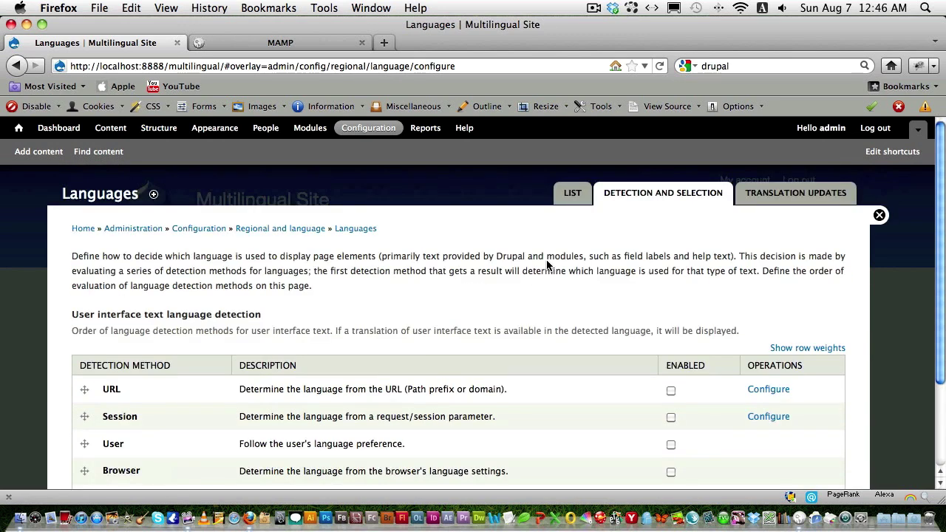
click(579, 194)
scroll(555, 266, down, 2)
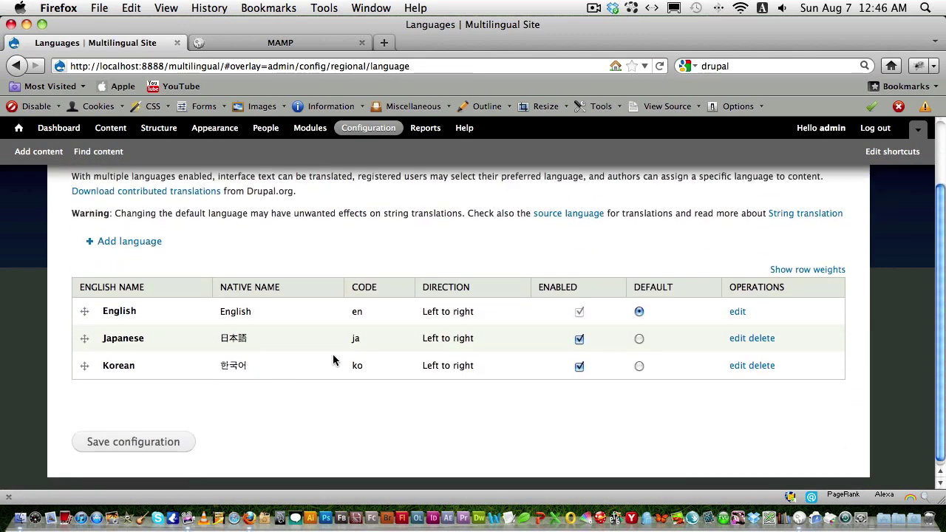
Step: Load the site at /multilingual/kr, which returns Page not found, then go back
double_click(365, 367)
double_click(358, 311)
drag(226, 66, 422, 67)
text(en)
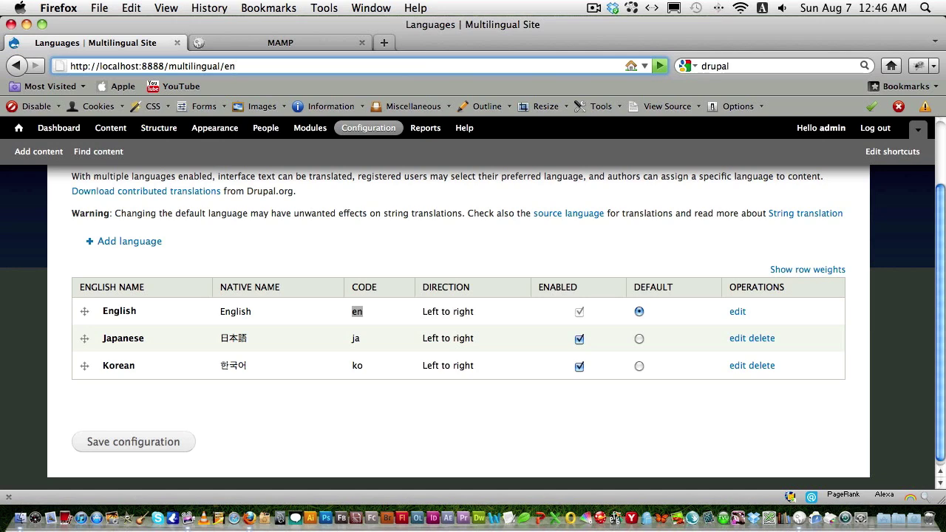
text(kor)
key(Return)
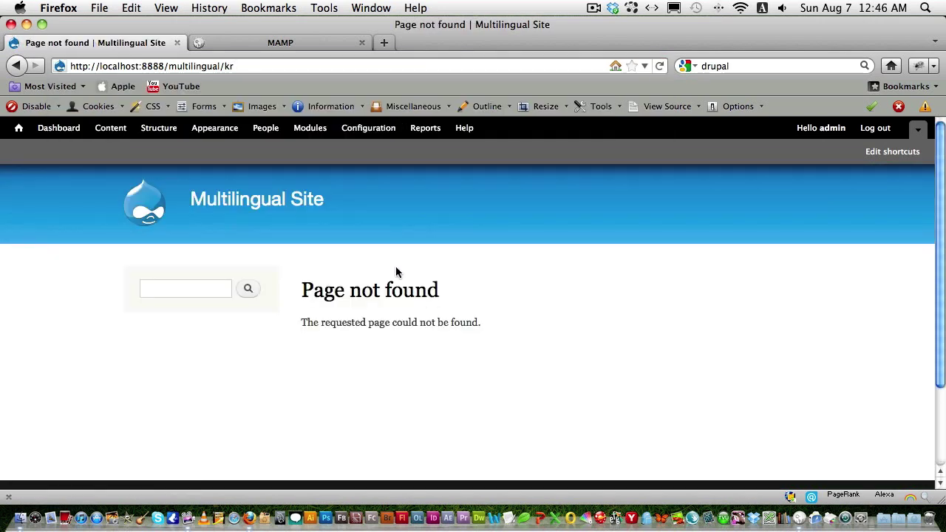
key(BackSpace)
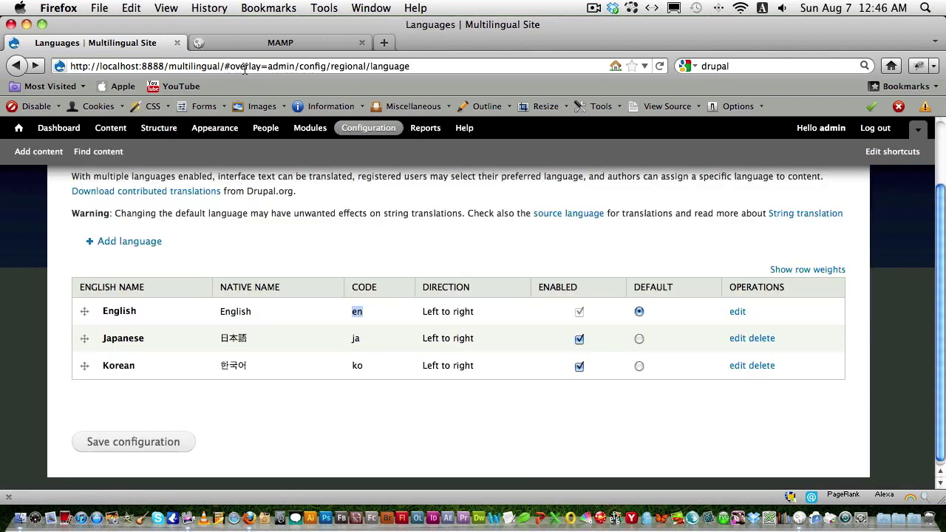
Step: Load the site at /multilingual/ko, also Page not found, then open Detection and Selection
click(414, 69)
shift+click(225, 68)
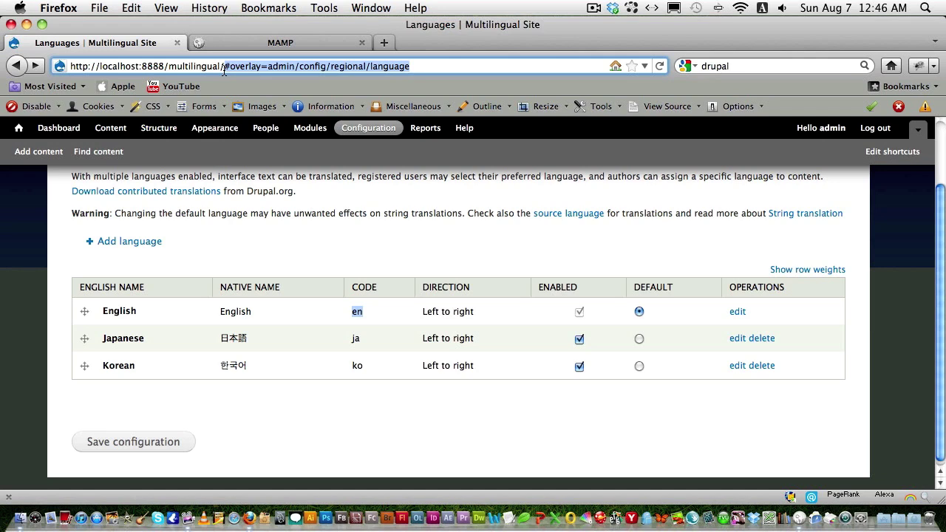
text(ko)
key(Return)
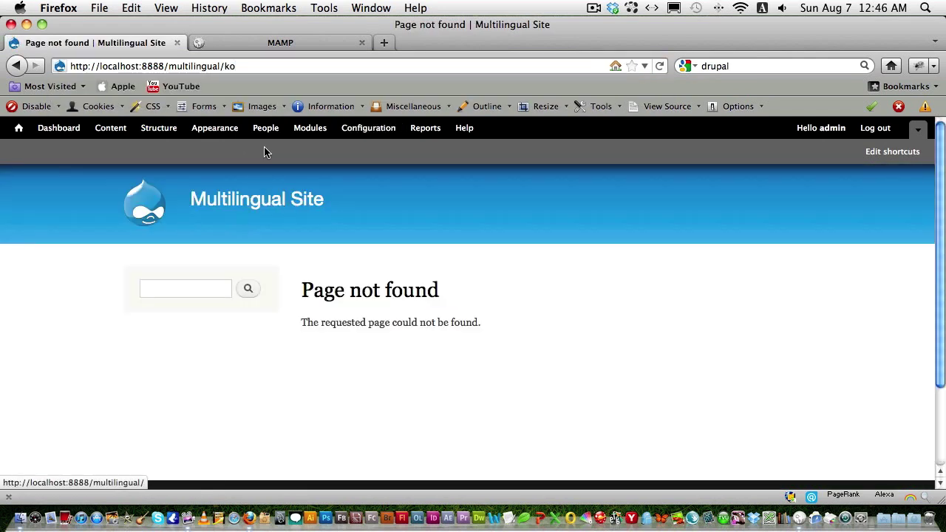
key(super+Left)
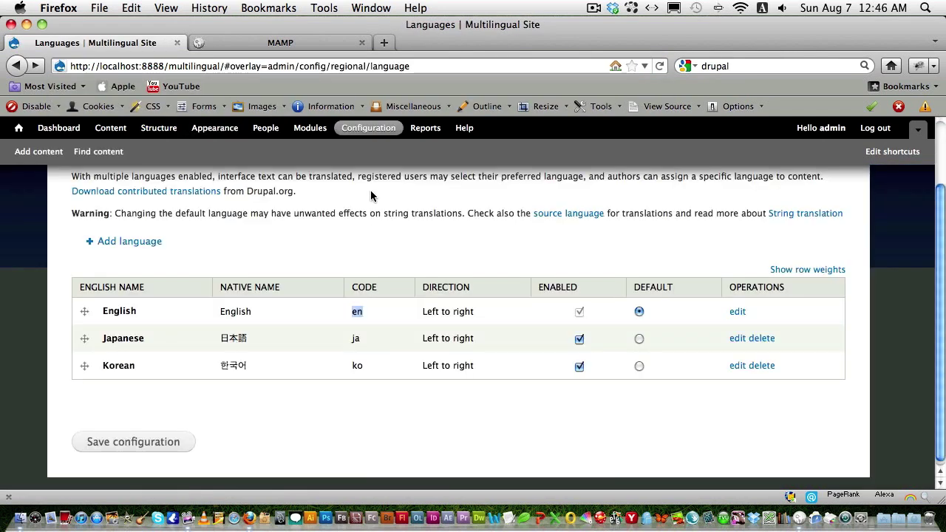
click(662, 194)
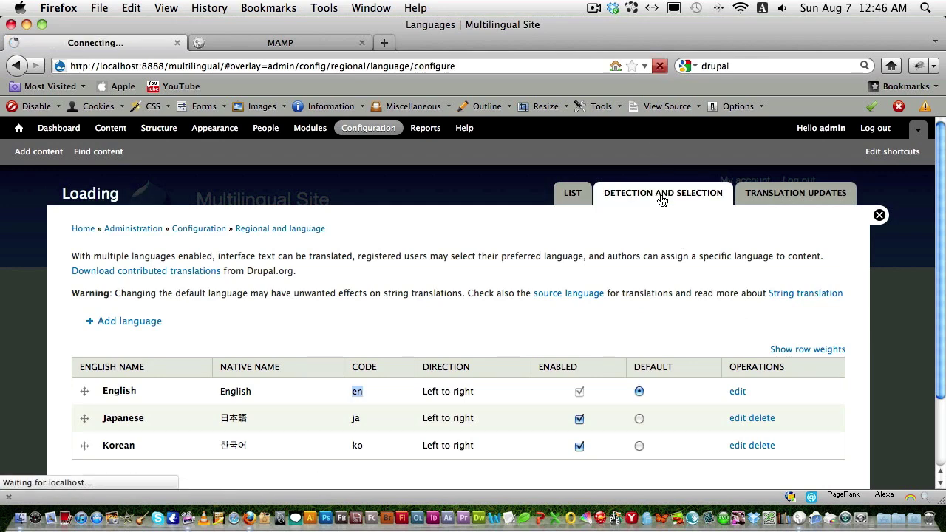
Step: Enable URL-based language detection in the detection settings
scroll(510, 288, down, 3)
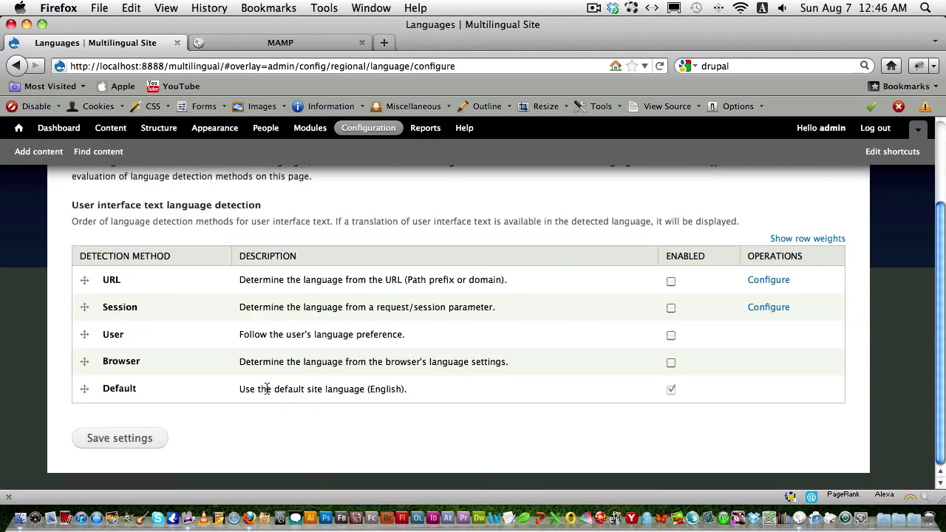
drag(272, 389, 340, 390)
click(356, 391)
click(671, 282)
Step: Open the 'Hello admin' account page in a second browser tab and switch to it
right_click(835, 129)
click(840, 137)
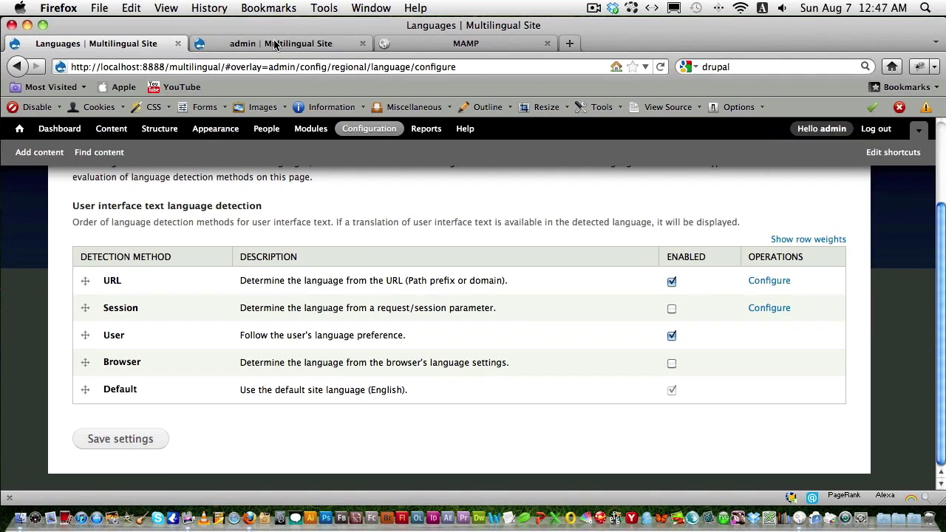
click(273, 43)
scroll(391, 295, down, 3)
Step: Edit the admin account, choose Japanese under Language settings, and save
click(370, 240)
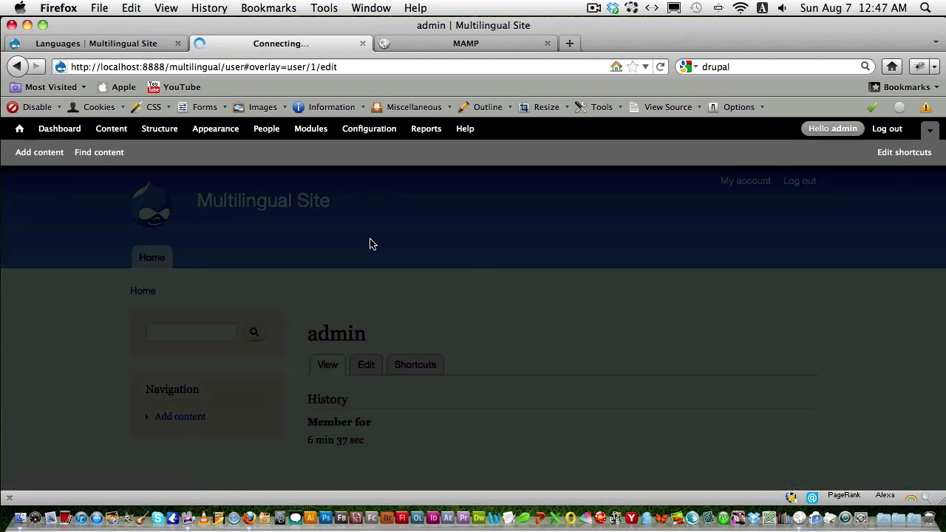
scroll(413, 303, down, 15)
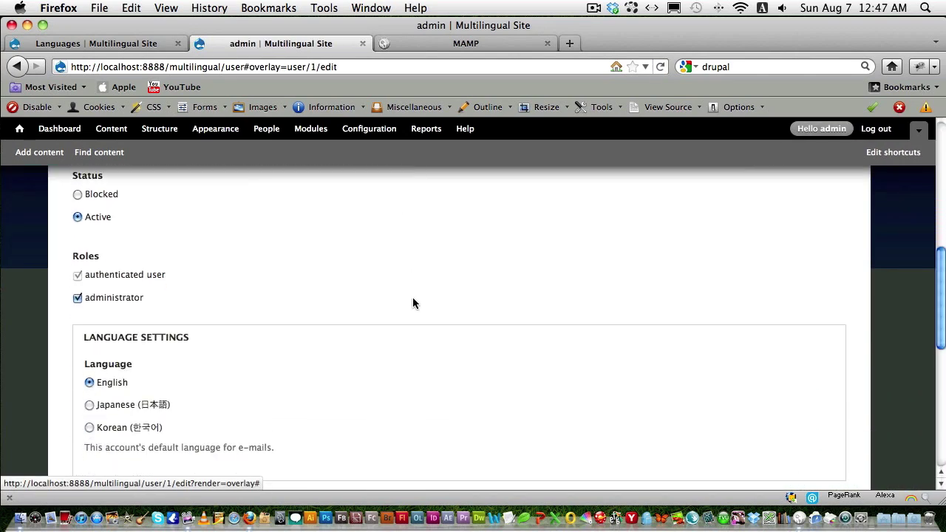
scroll(412, 303, up, 1)
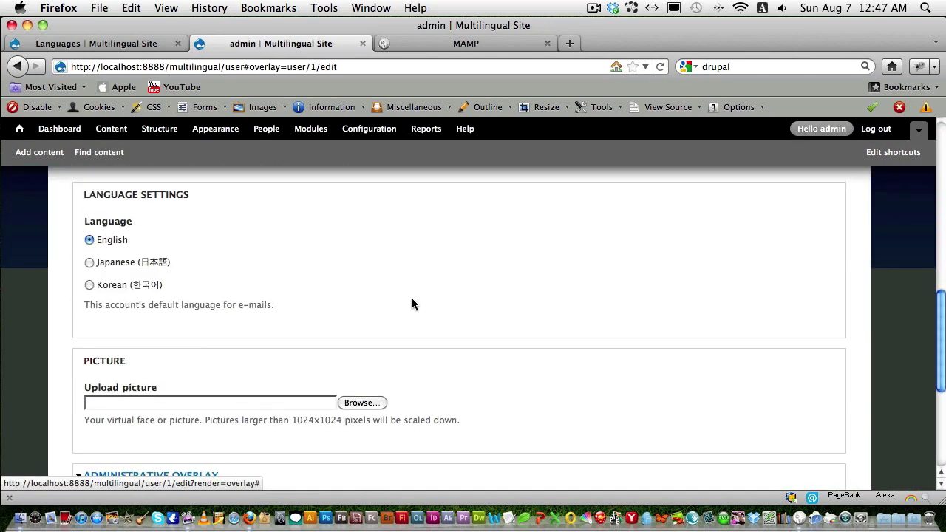
click(90, 263)
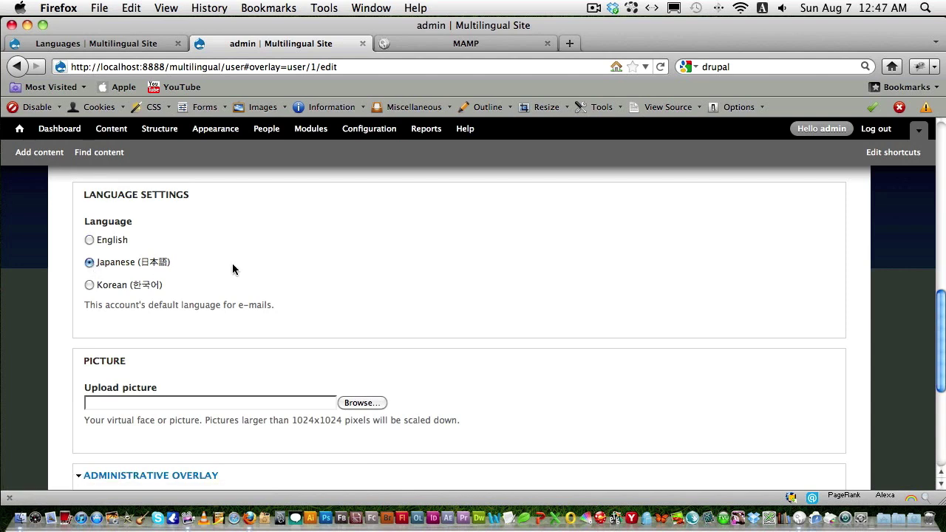
scroll(232, 264, down, 5)
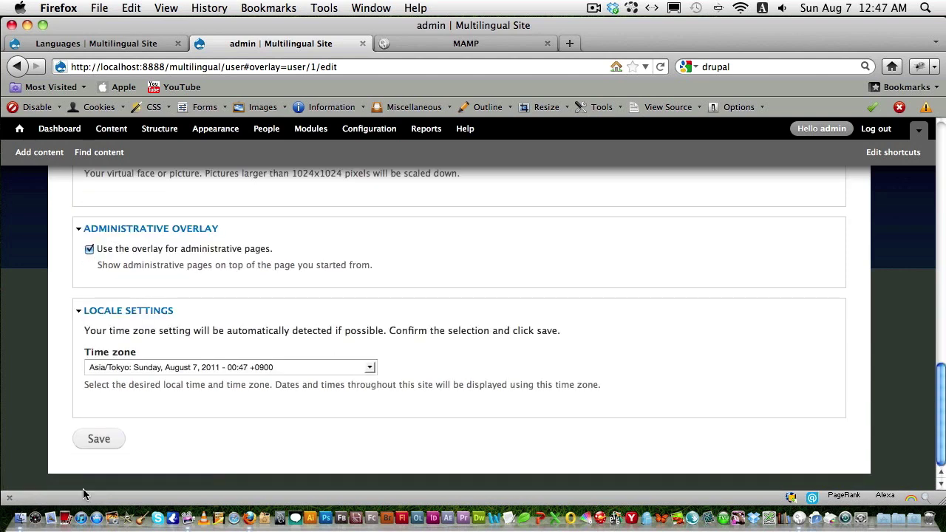
click(86, 447)
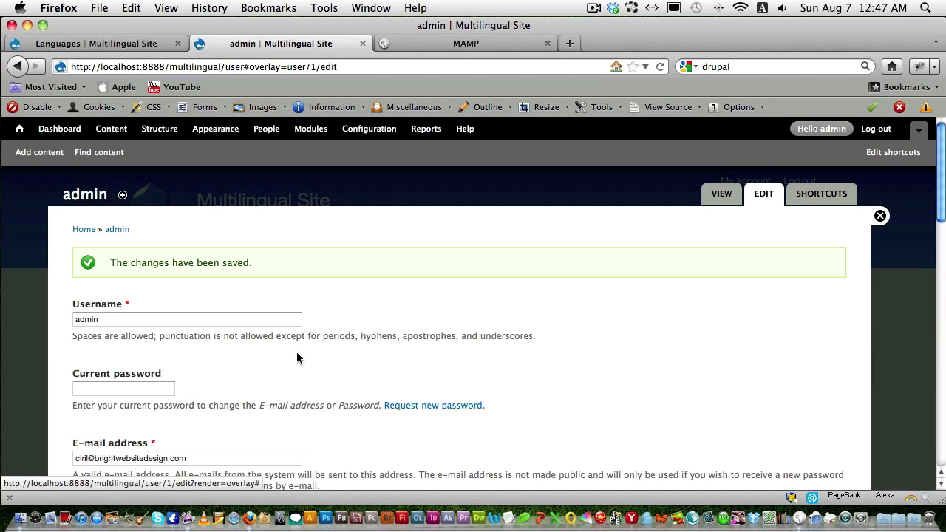
Step: Back on the Languages tab, move User detection above URL in the detection order
scroll(296, 355, down, 15)
scroll(298, 359, up, 15)
click(132, 44)
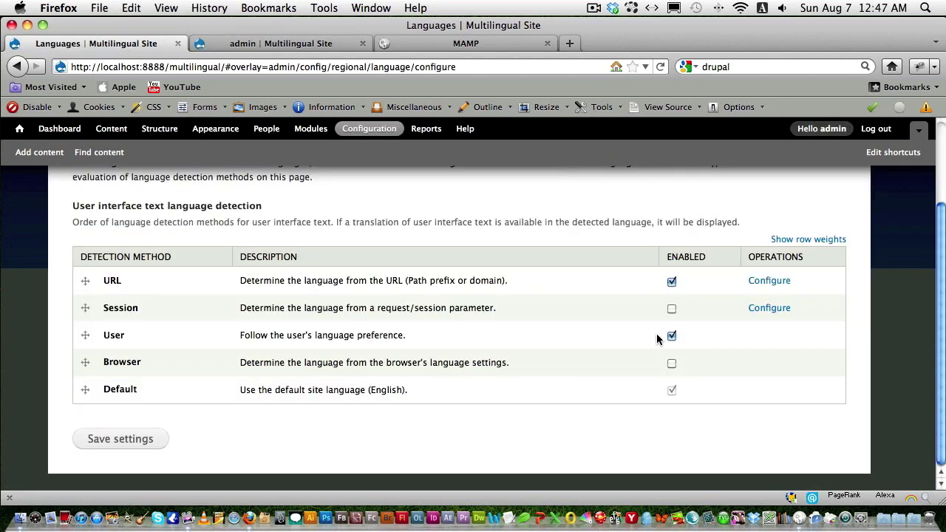
drag(84, 335, 83, 285)
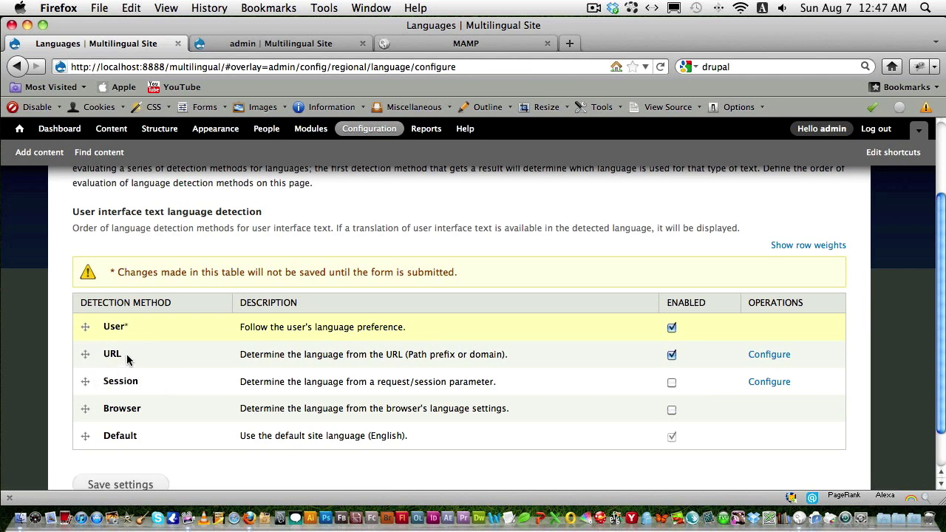
scroll(124, 361, down, 1)
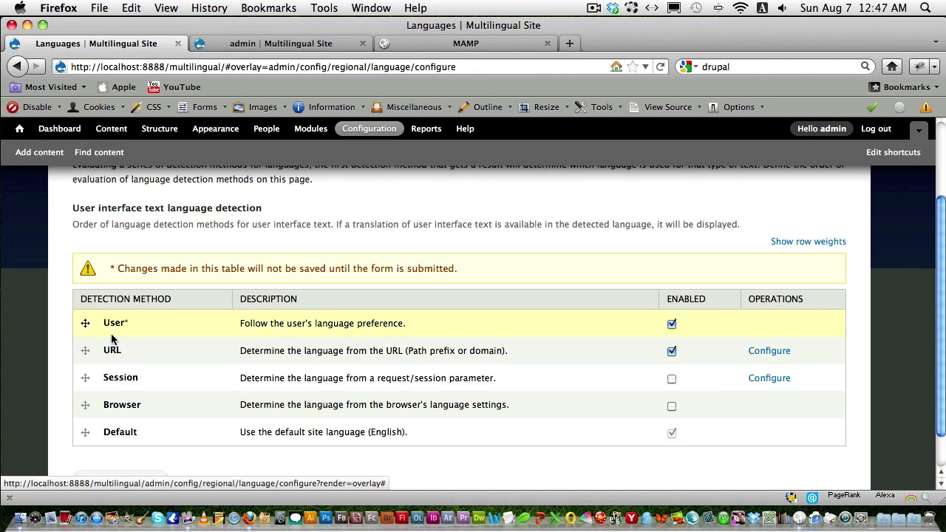
Step: Reload the detection page, enable only URL detection, and save the settings
key(super+bracketleft)
key(super+bracketright)
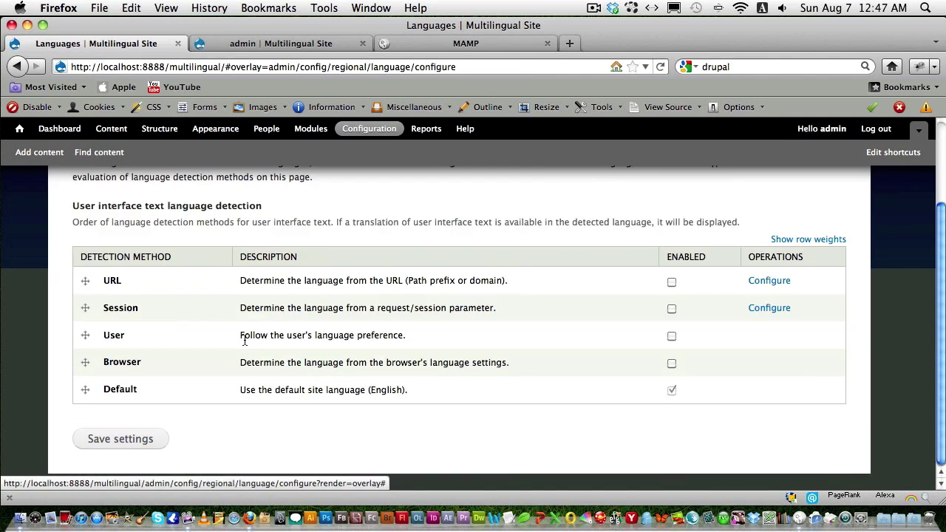
click(671, 284)
click(144, 440)
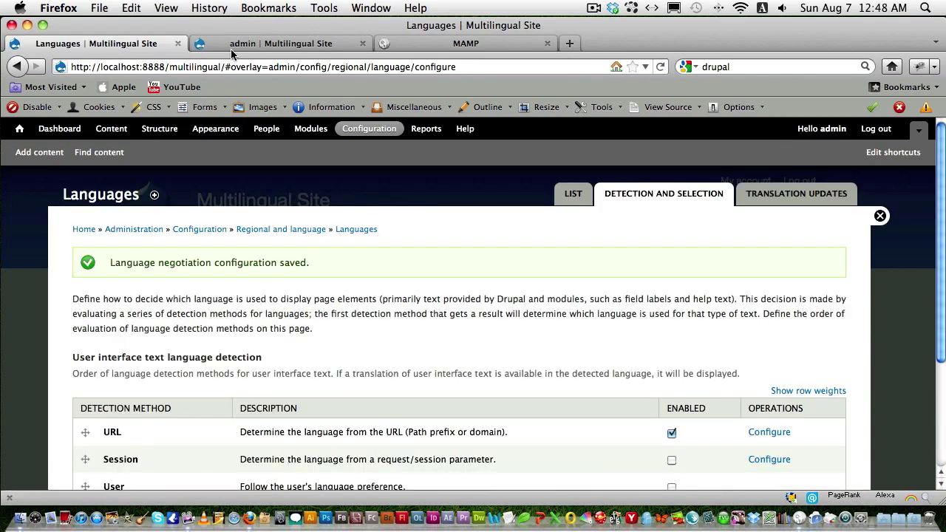
drag(461, 66, 225, 68)
text(k)
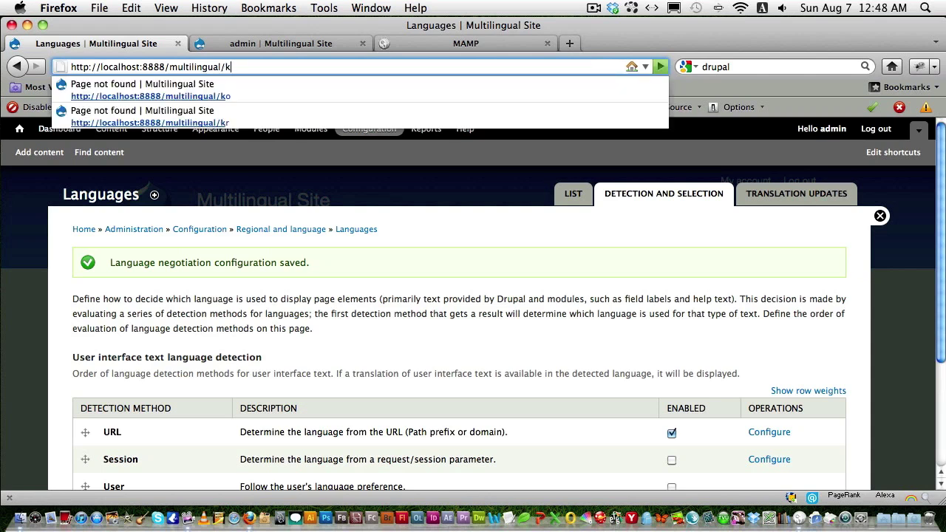
text(o)
key(Return)
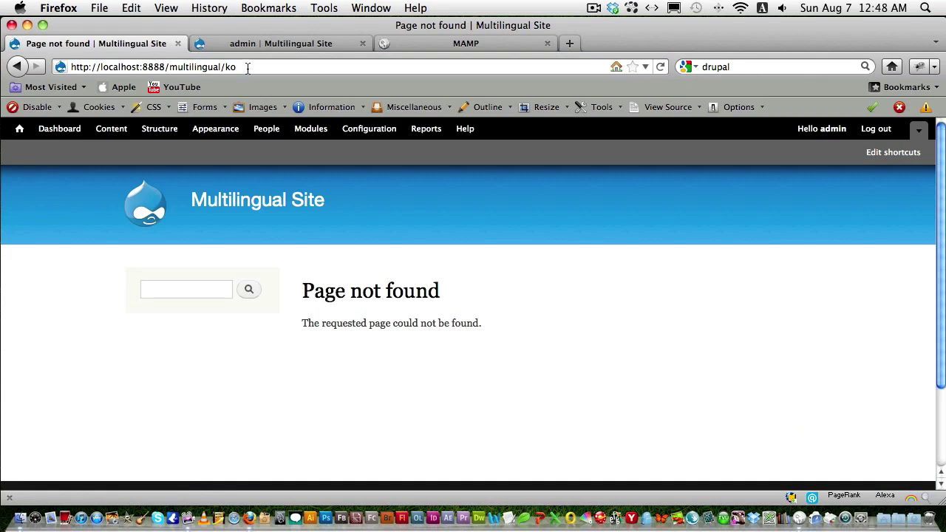
click(247, 68)
click(244, 67)
key(BackSpace)
text(r)
key(Return)
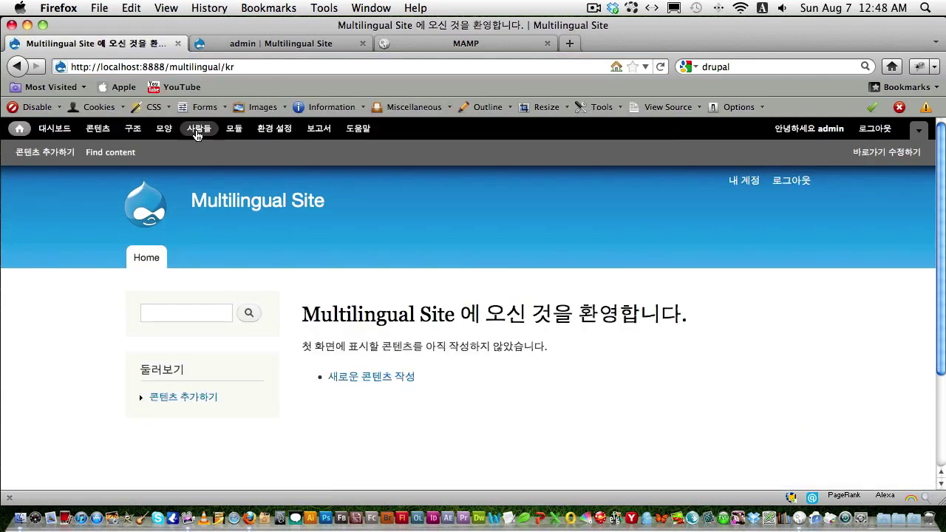
scroll(424, 279, down, 3)
scroll(423, 279, up, 3)
drag(233, 67, 226, 68)
text(j)
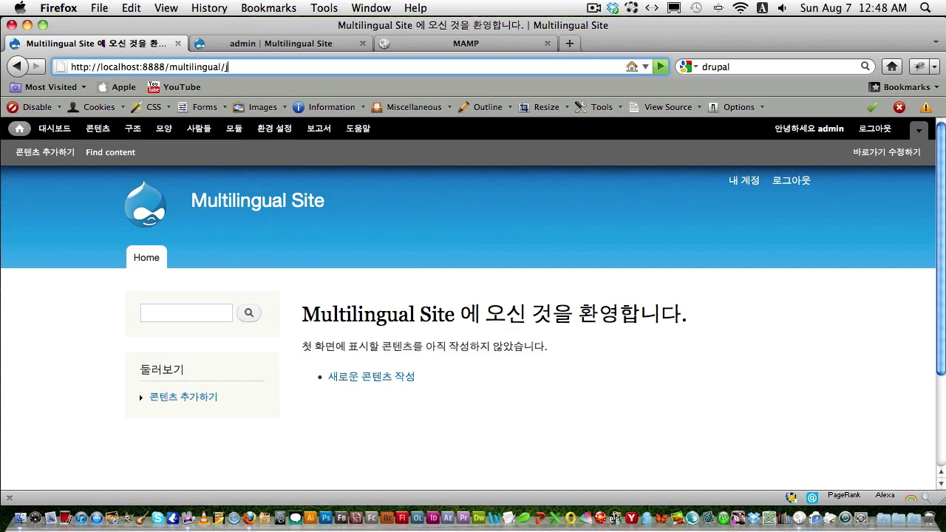
text(a)
key(Return)
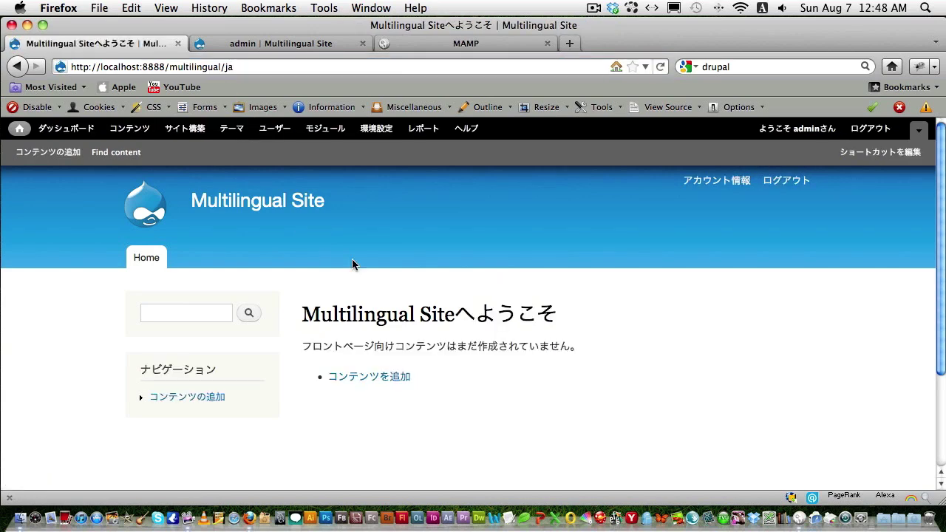
scroll(407, 306, down, 1)
scroll(408, 306, down, 2)
drag(235, 67, 226, 68)
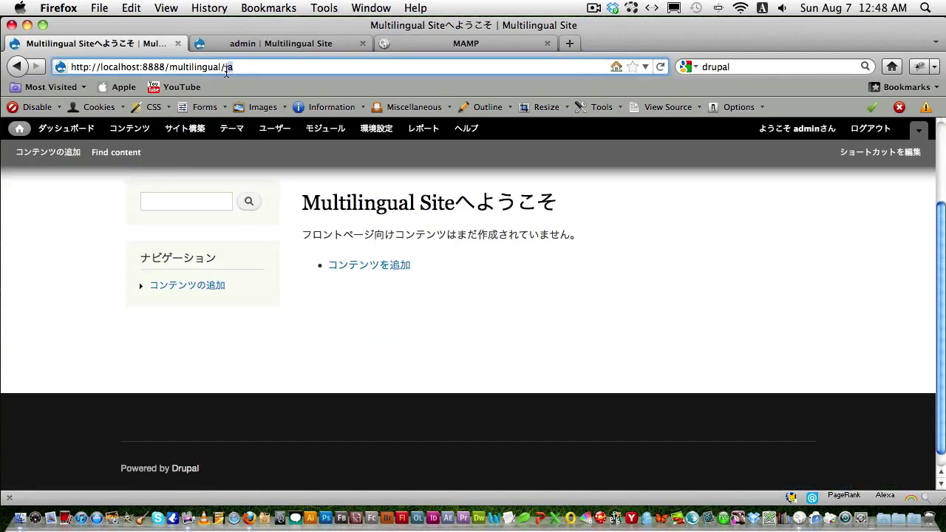
text(en)
key(Return)
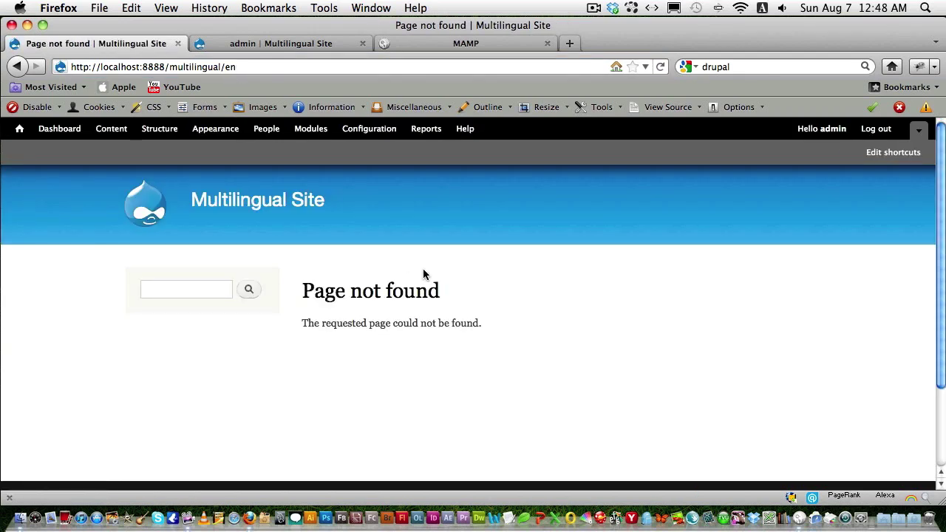
drag(293, 303, 438, 295)
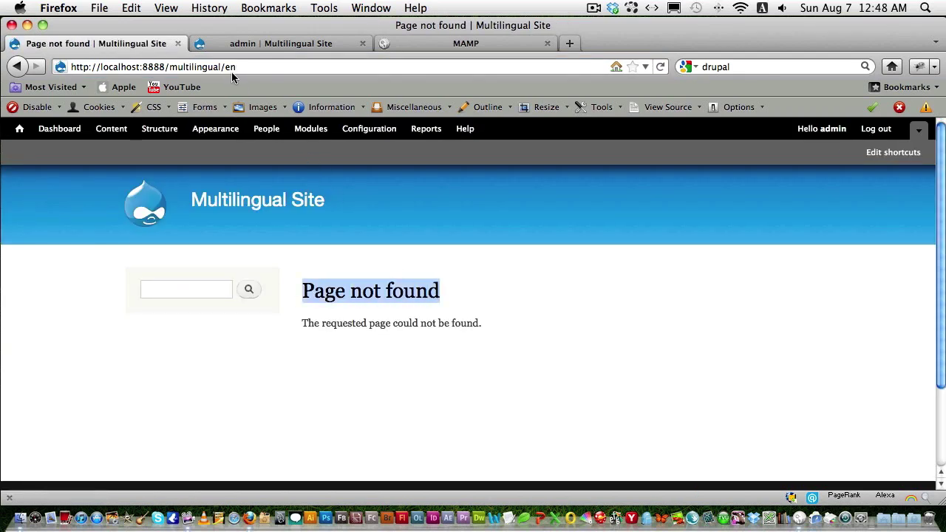
drag(237, 67, 227, 68)
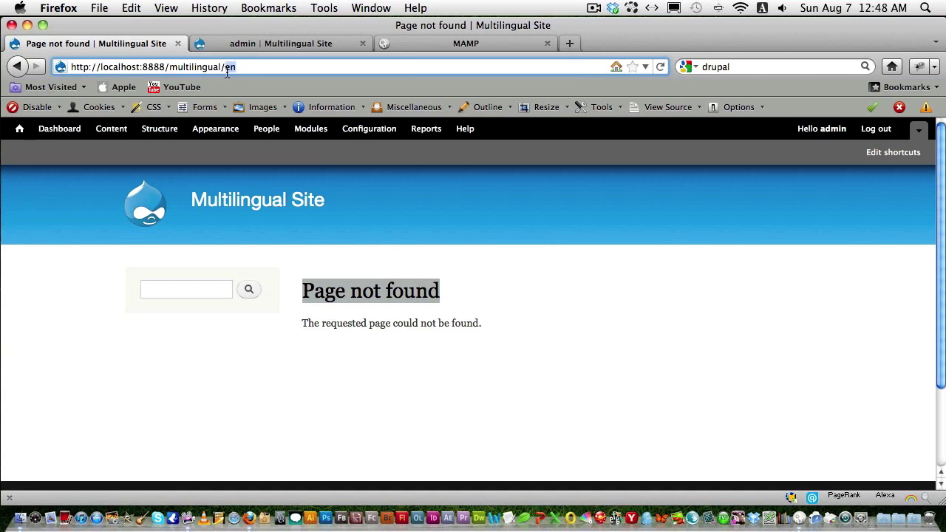
key(BackSpace)
key(Return)
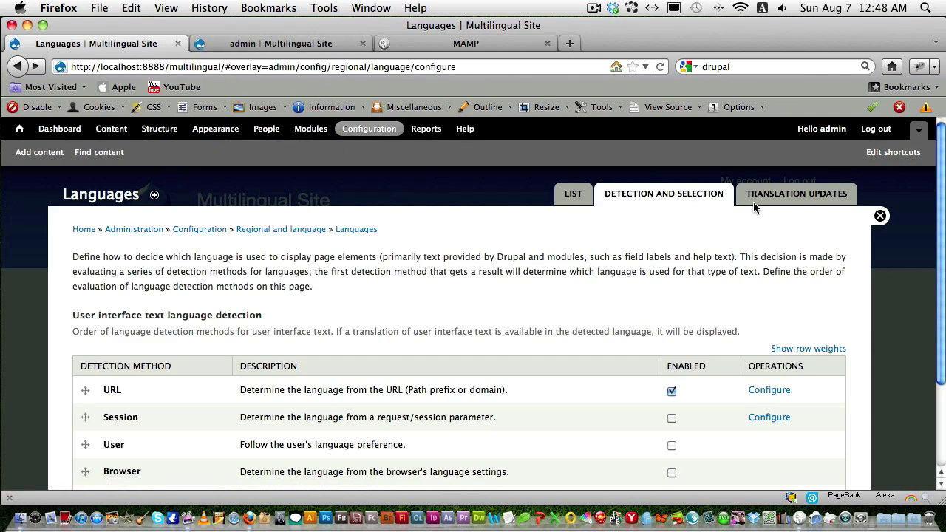
Step: In Translation updates settings, set the Store downloaded files path to 'translation'
click(798, 194)
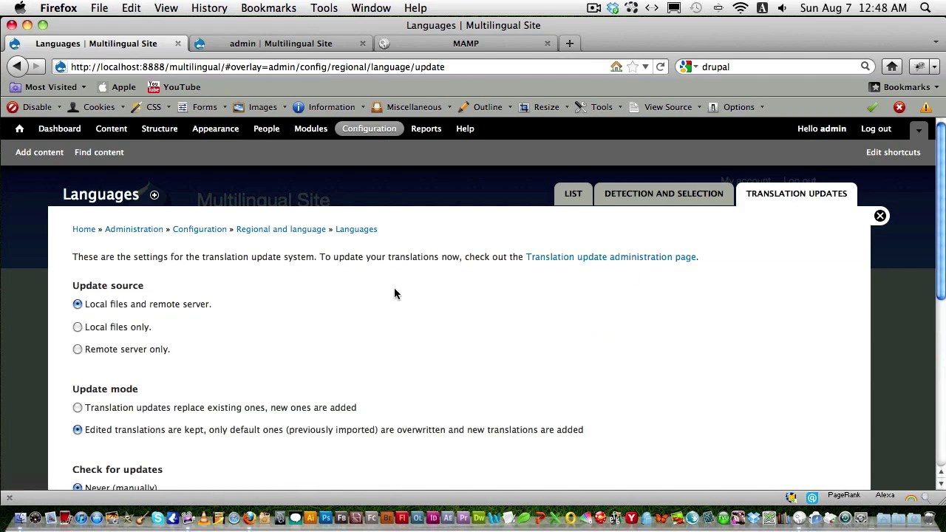
scroll(394, 293, down, 5)
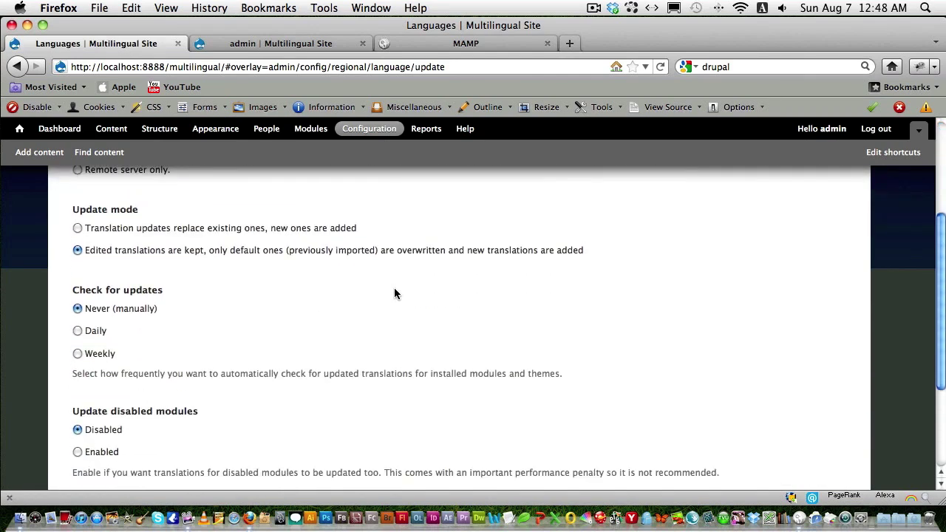
scroll(394, 294, down, 4)
click(109, 378)
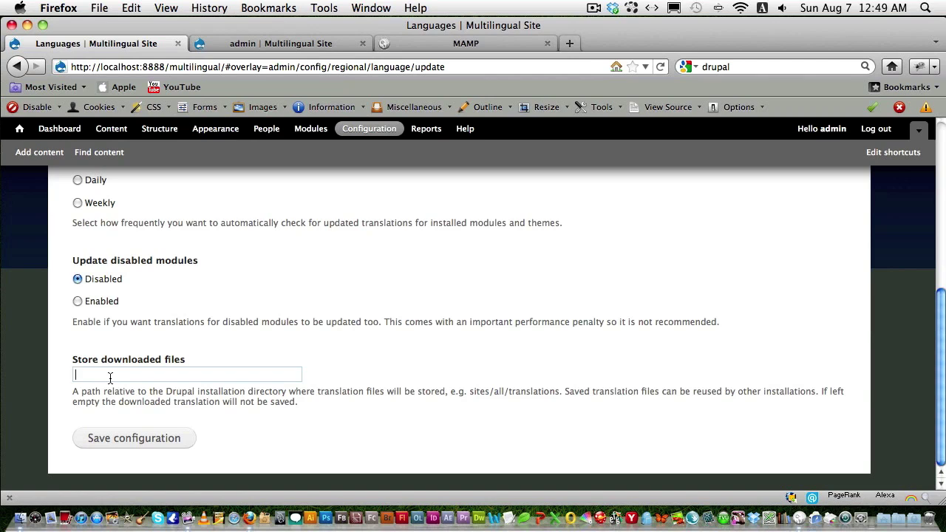
text(translations)
drag(469, 394, 562, 396)
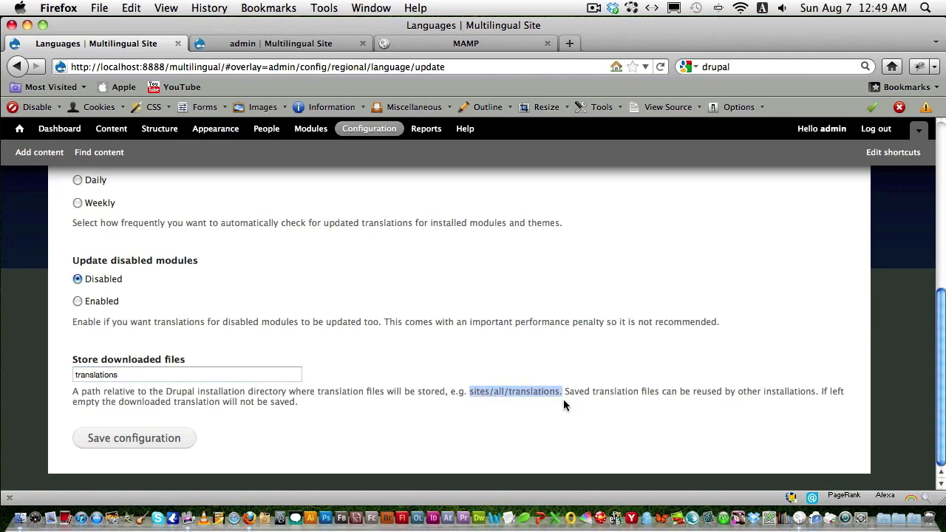
Step: Go to the main Configuration page from the admin toolbar
scroll(564, 403, up, 2)
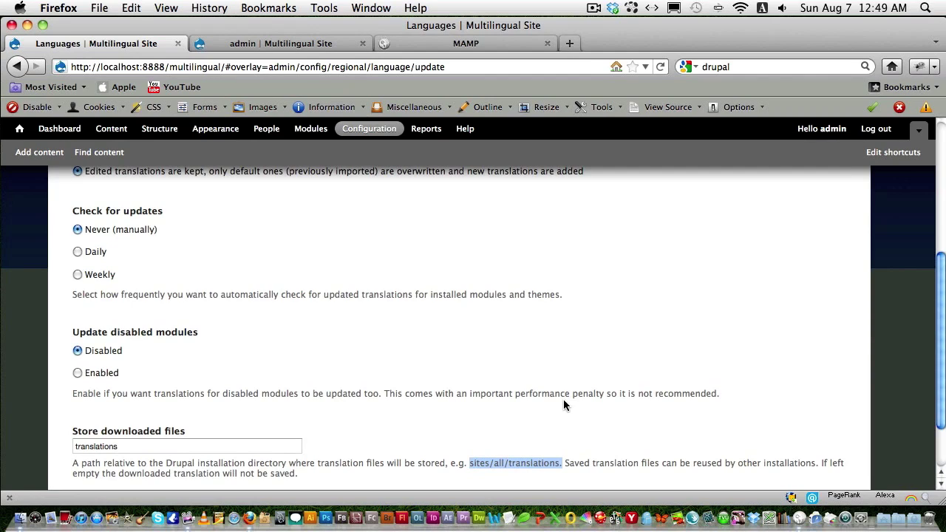
scroll(563, 405, up, 7)
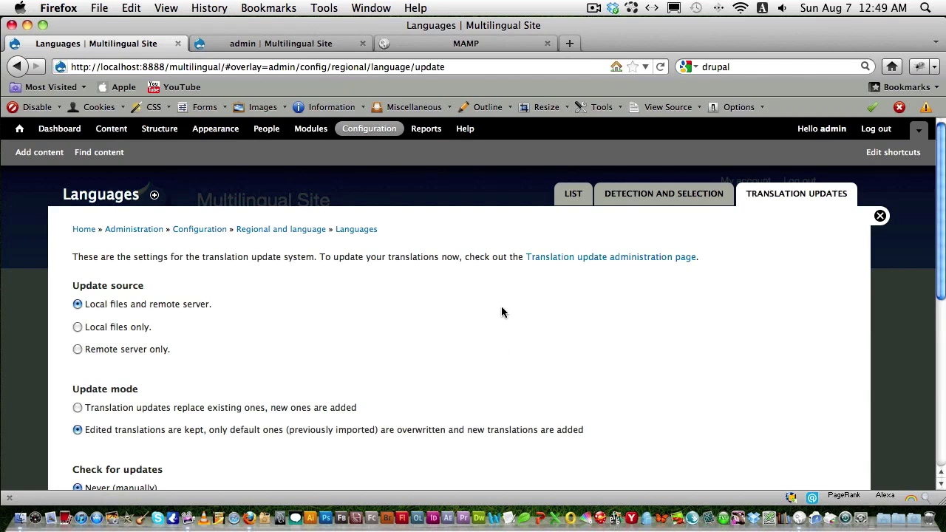
click(369, 130)
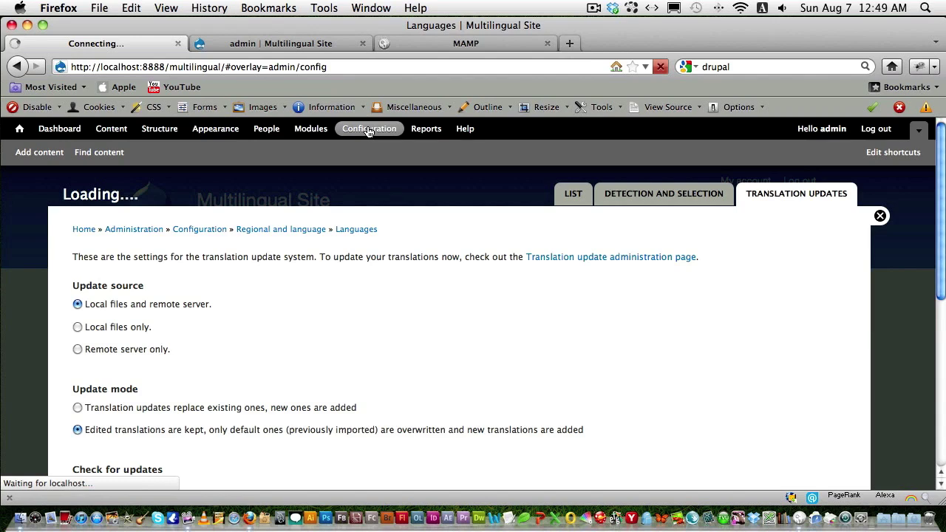
Step: Open Multilingual settings, review the Selection tab, then show the Variables list
scroll(274, 325, down, 10)
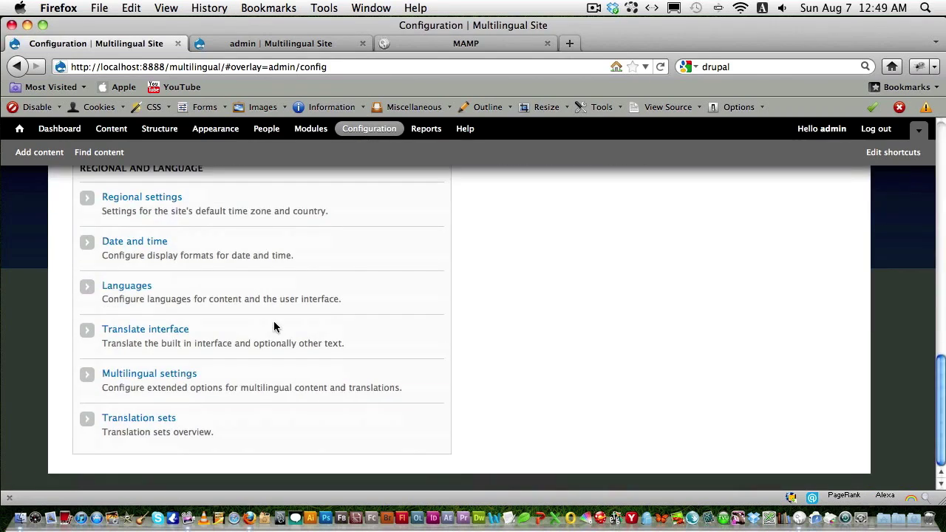
click(177, 376)
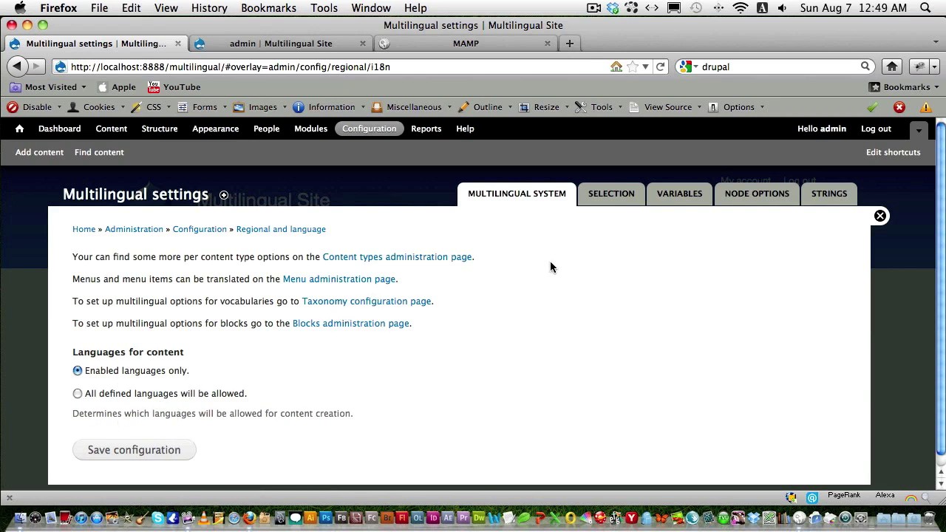
click(602, 198)
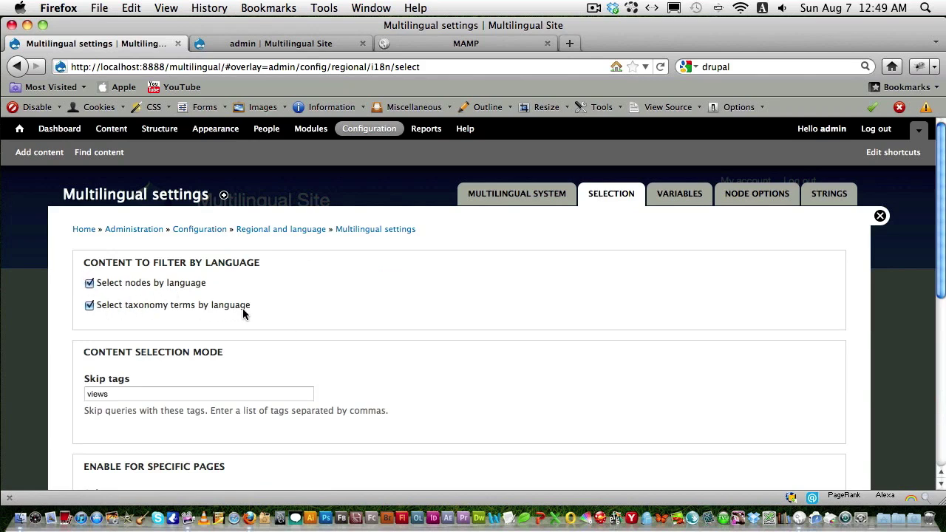
scroll(242, 309, down, 10)
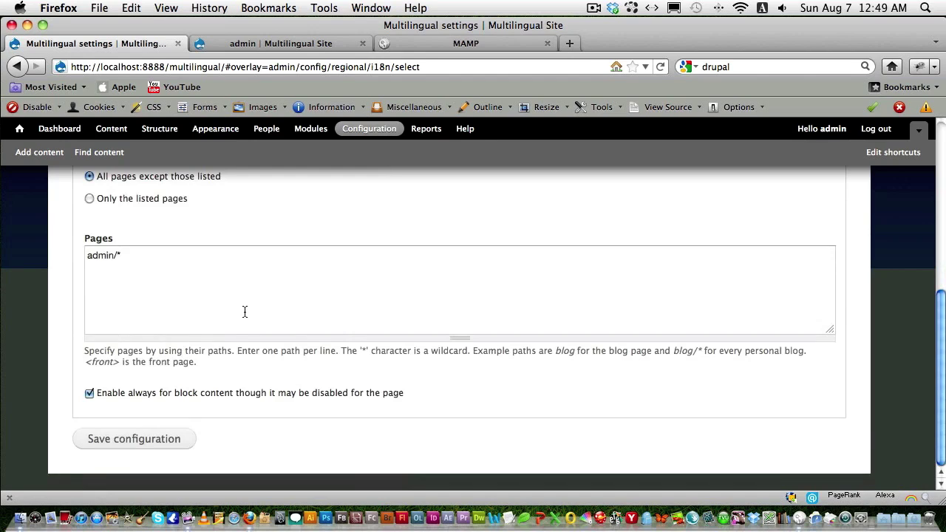
scroll(244, 311, up, 10)
click(693, 195)
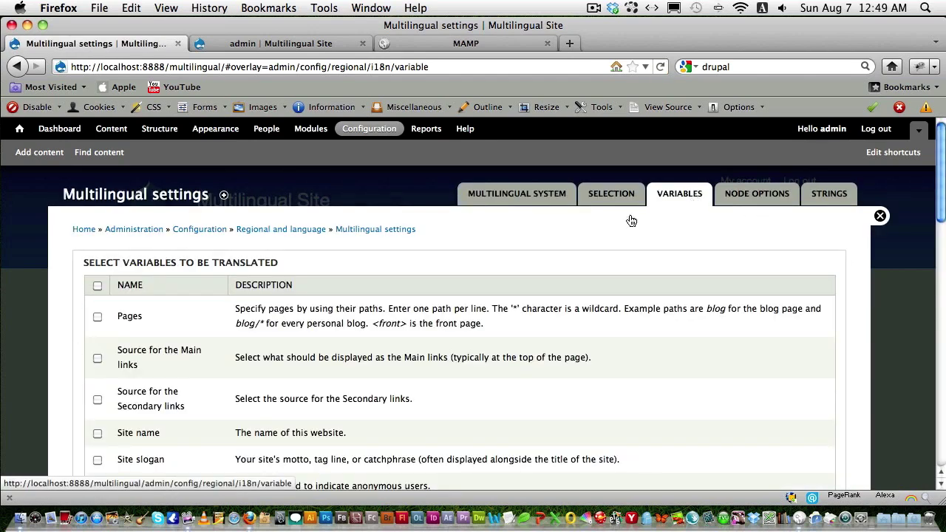
Step: Tick Site name as a translatable variable
scroll(236, 311, down, 1)
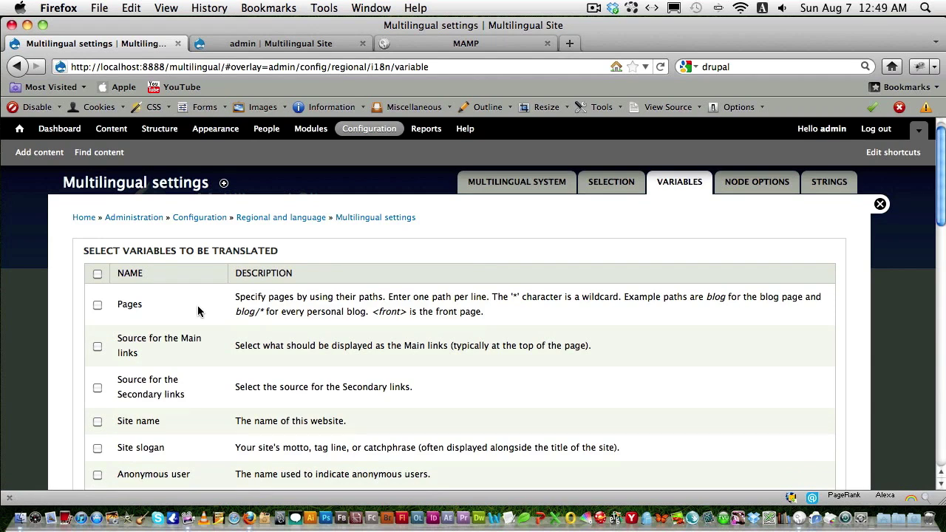
scroll(130, 319, down, 1)
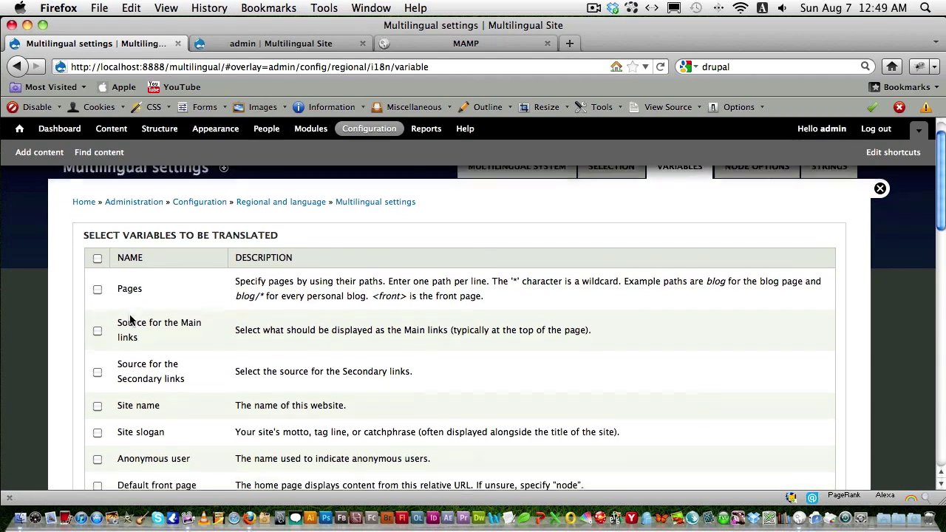
scroll(130, 319, down, 1)
click(98, 392)
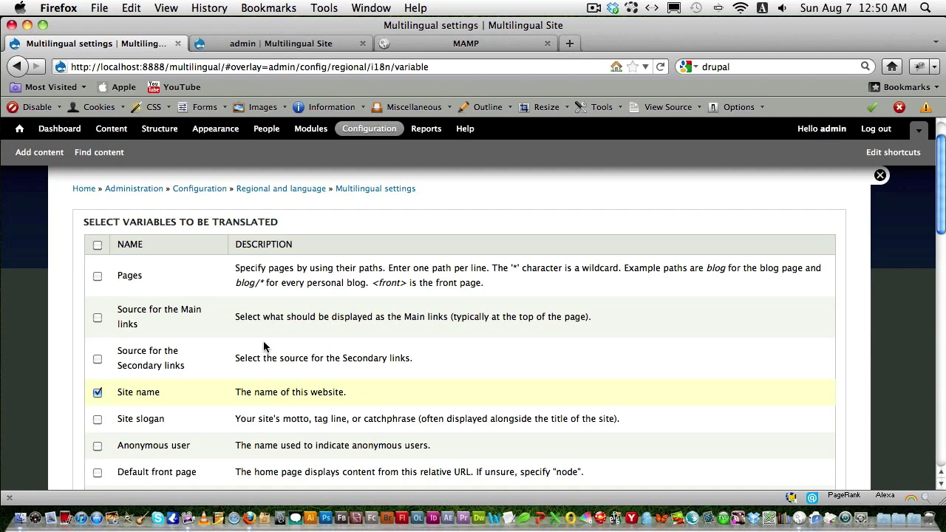
Step: Save the multilingual variable configuration
scroll(215, 381, down, 1)
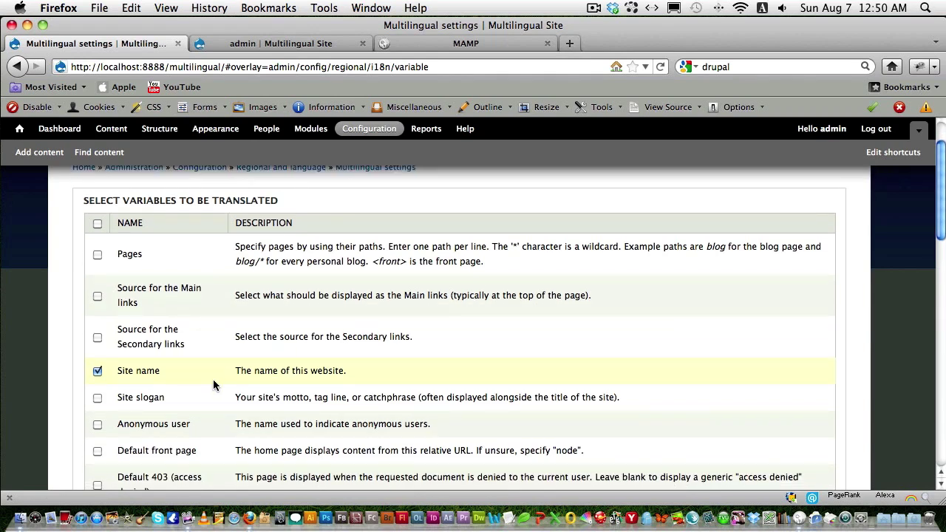
scroll(213, 381, down, 2)
drag(118, 332, 162, 328)
click(172, 332)
scroll(187, 336, down, 1)
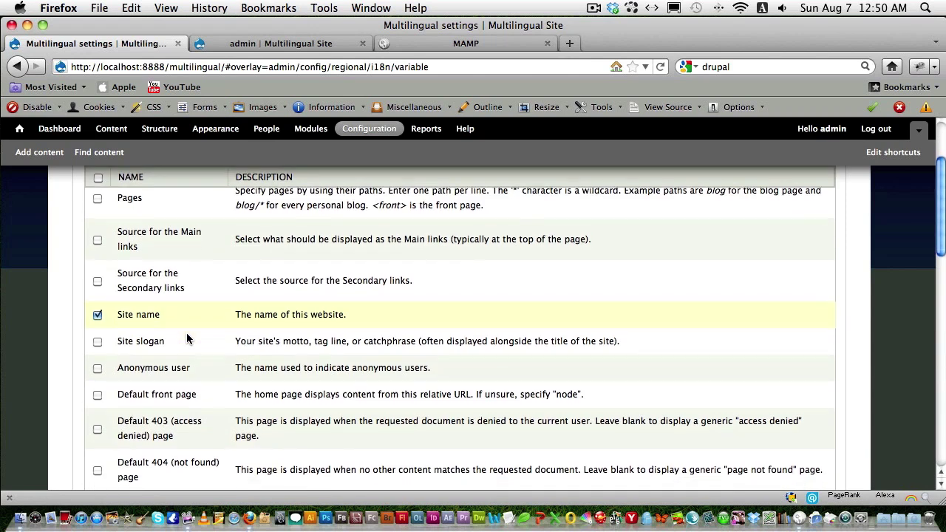
scroll(133, 414, down, 2)
scroll(135, 416, down, 1)
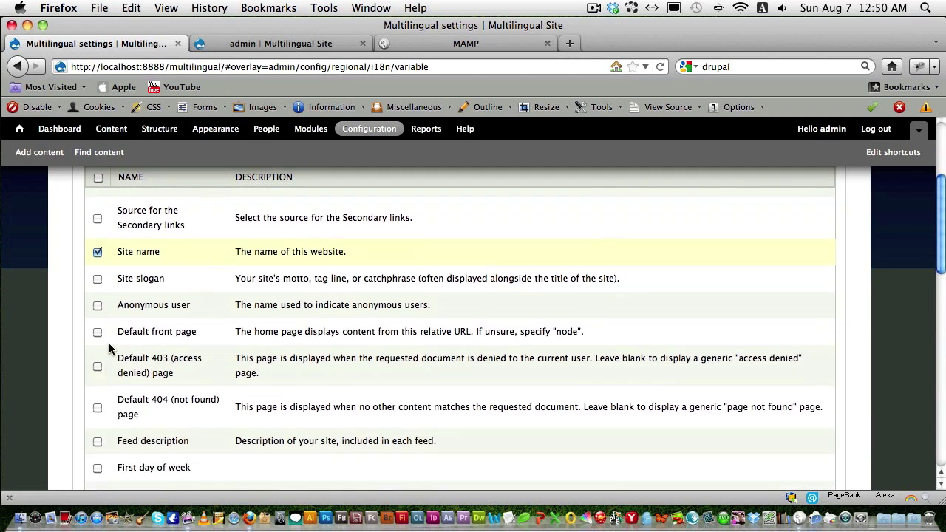
scroll(133, 403, down, 6)
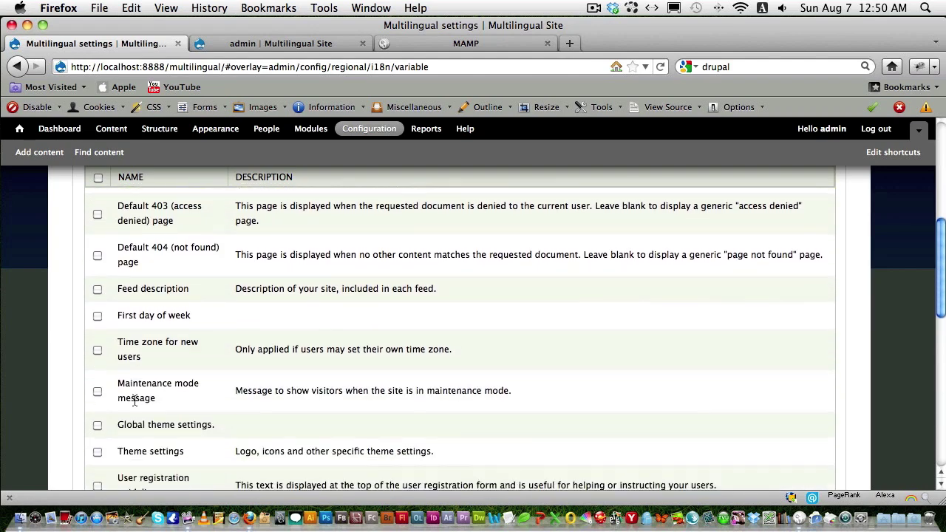
scroll(148, 405, down, 10)
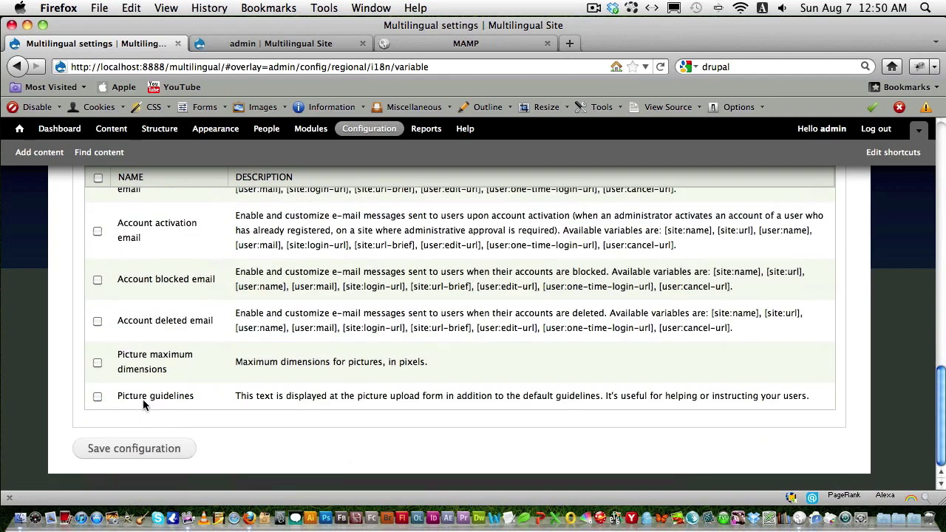
scroll(178, 405, up, 15)
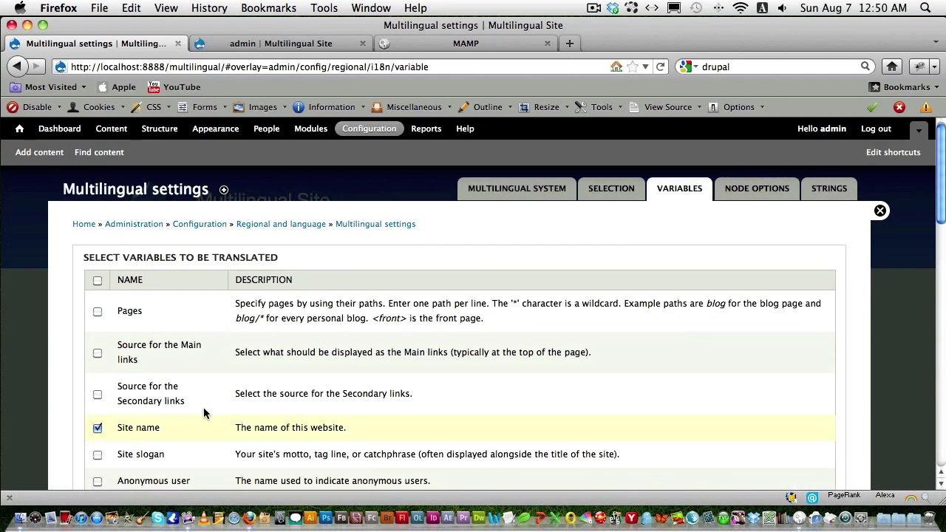
scroll(203, 414, down, 15)
click(144, 446)
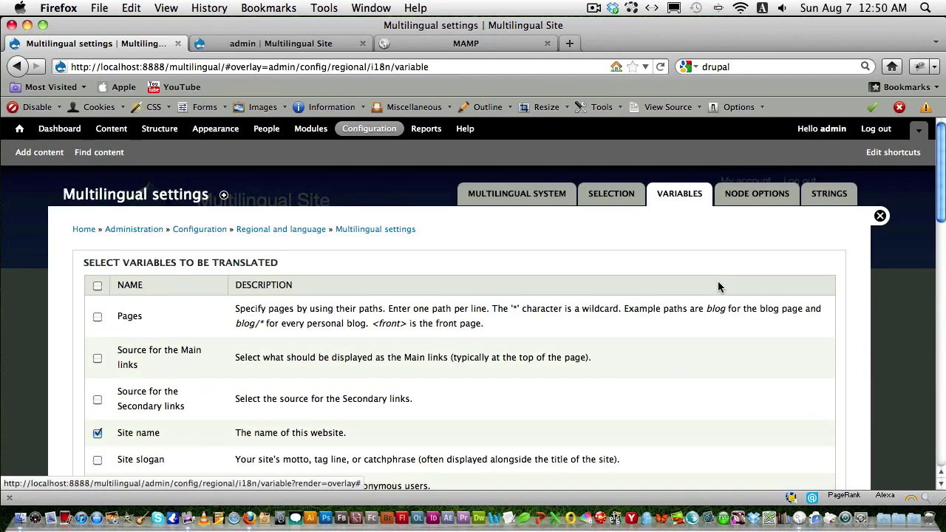
Step: Review Node options, then view Strings settings: Plain text format and English source language
click(749, 202)
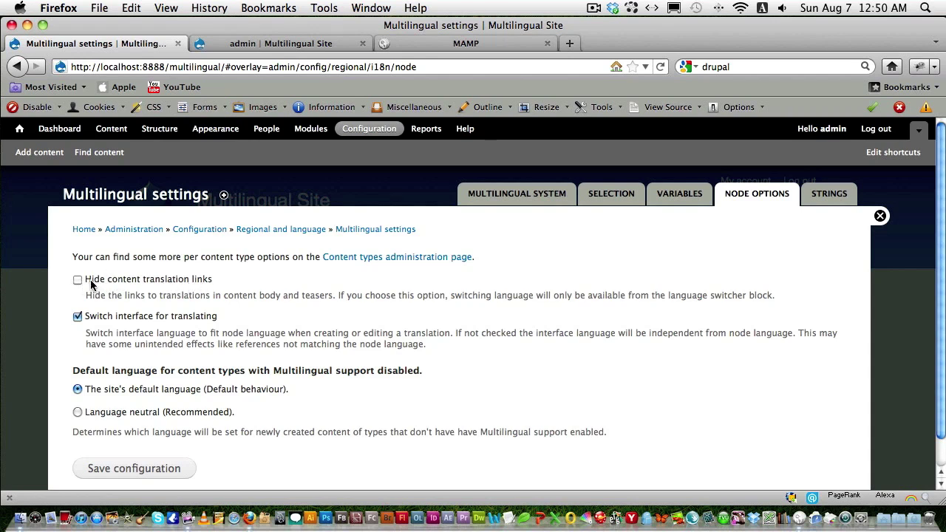
scroll(126, 287, down, 1)
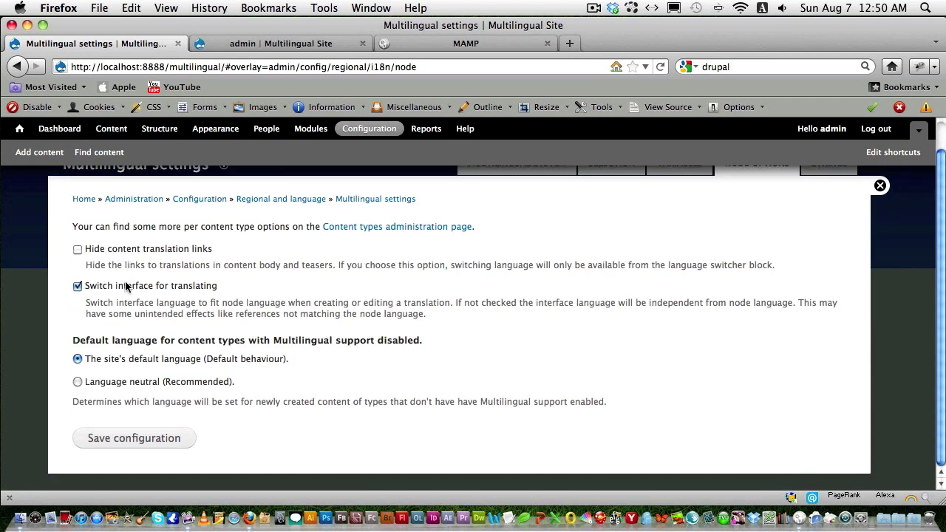
scroll(156, 288, up, 1)
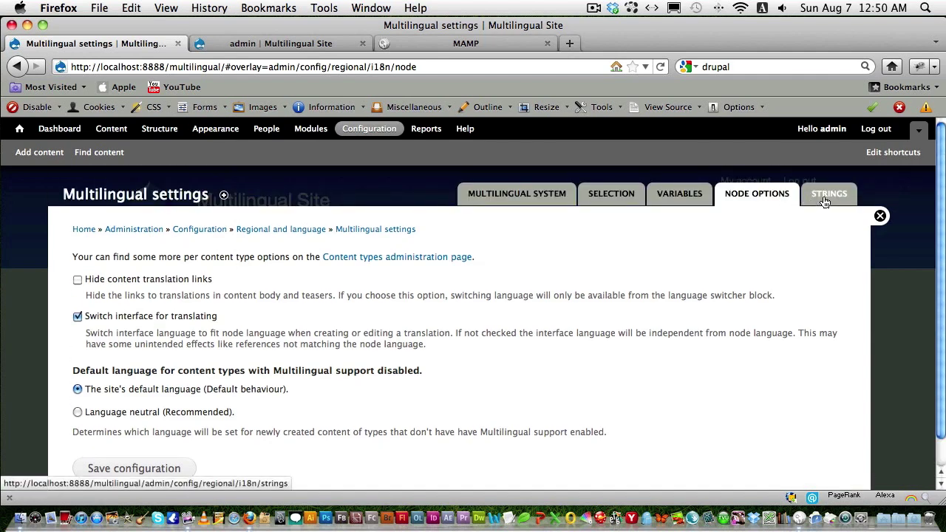
click(825, 203)
scroll(394, 313, down, 4)
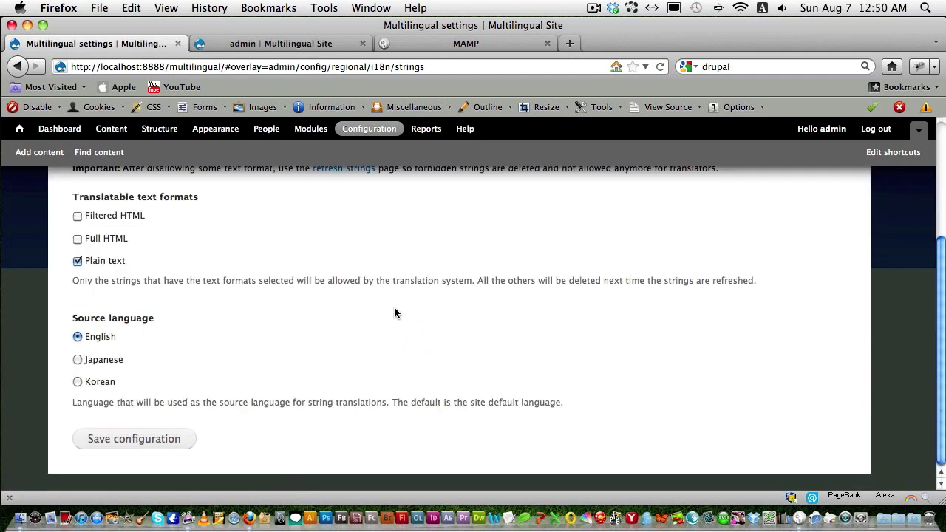
scroll(394, 313, up, 2)
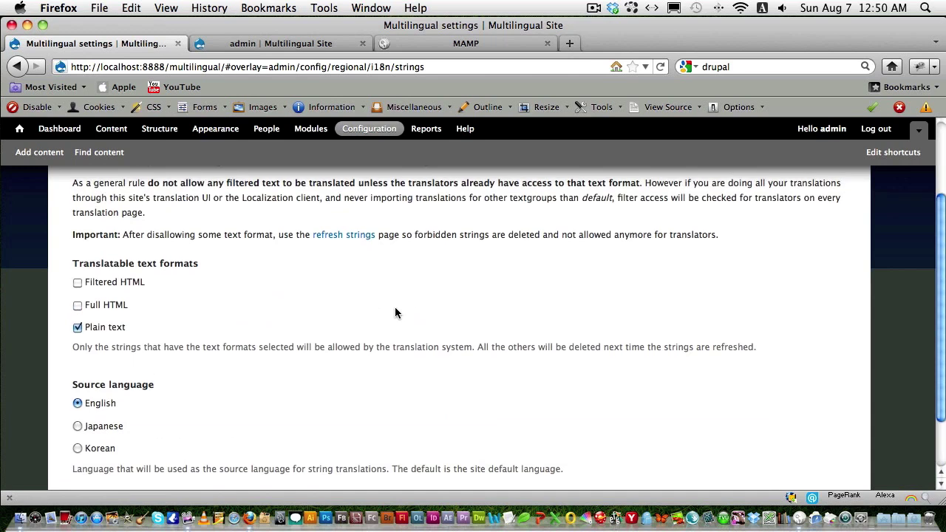